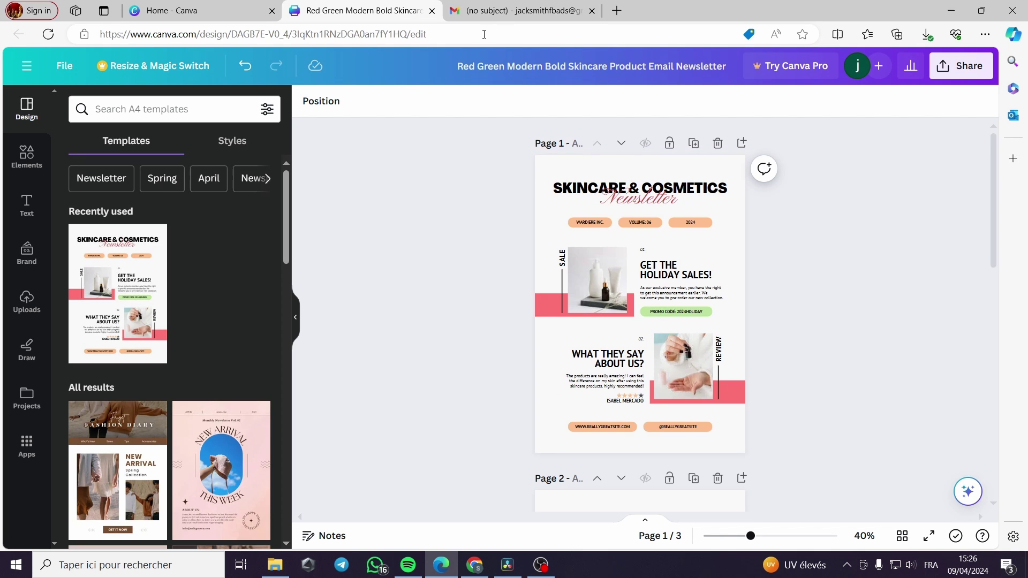
Step: Look over the newsletter email, close the duplicate design copy, and return to the newsletter editor
left_click(508, 12)
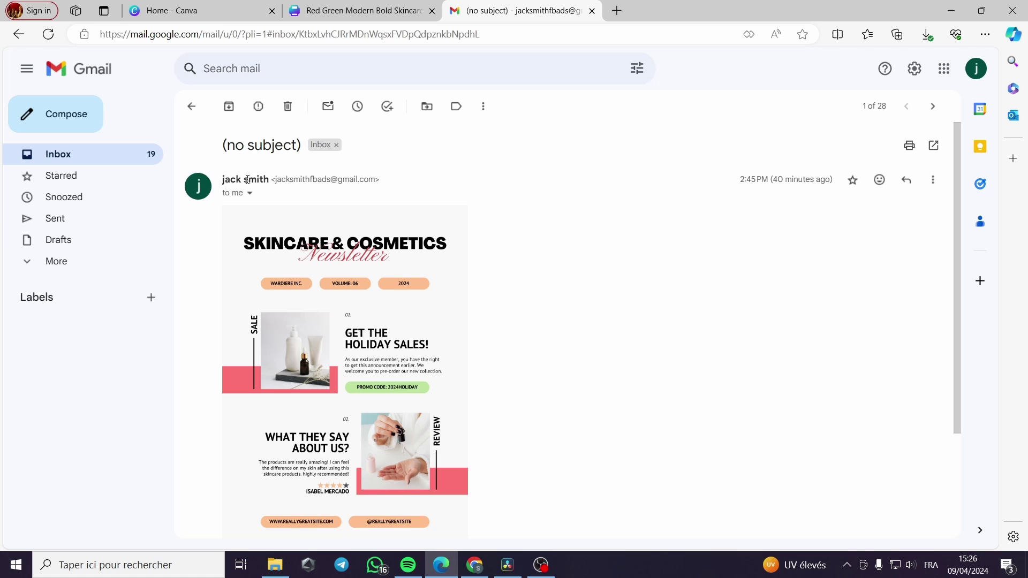
scroll(537, 222, "down", 1)
scroll(555, 232, "up", 1)
scroll(519, 207, "down", 2)
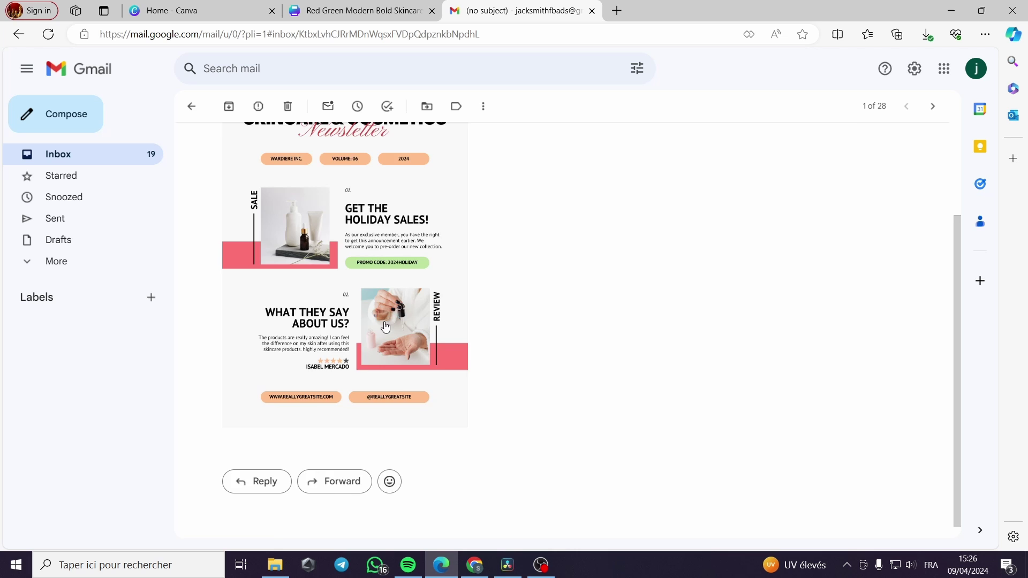
scroll(386, 326, "up", 1)
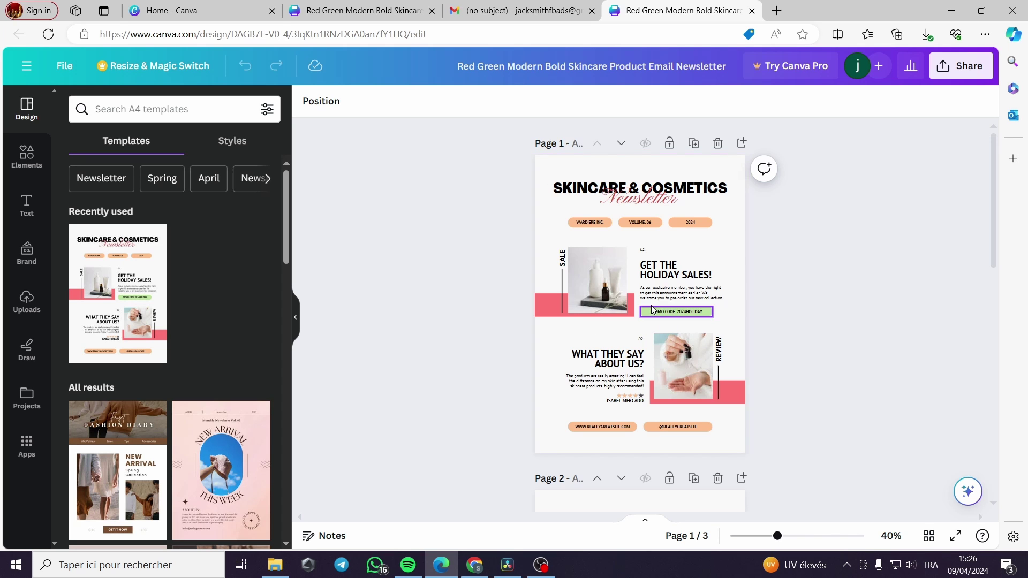
left_click(752, 10)
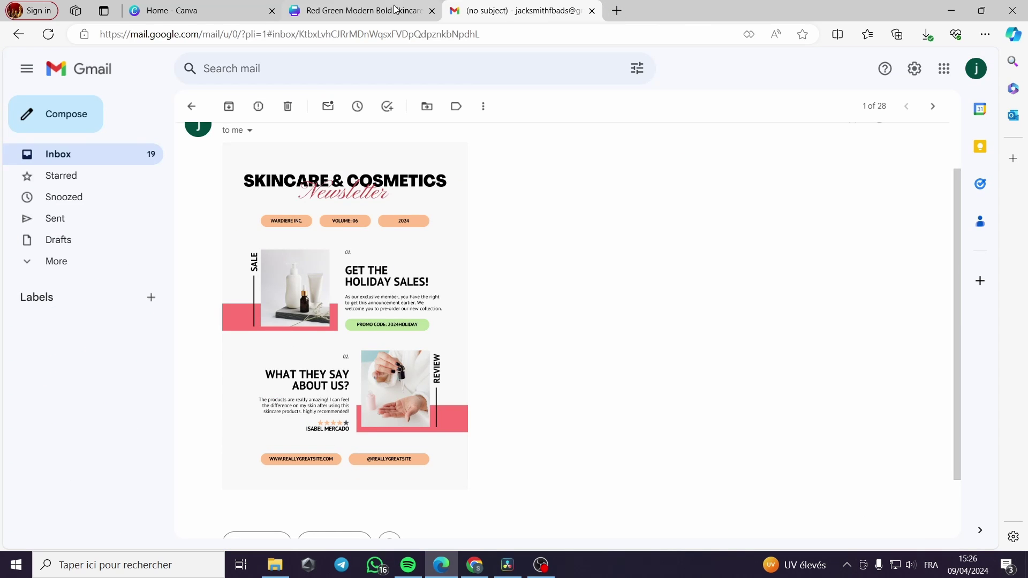
left_click(360, 13)
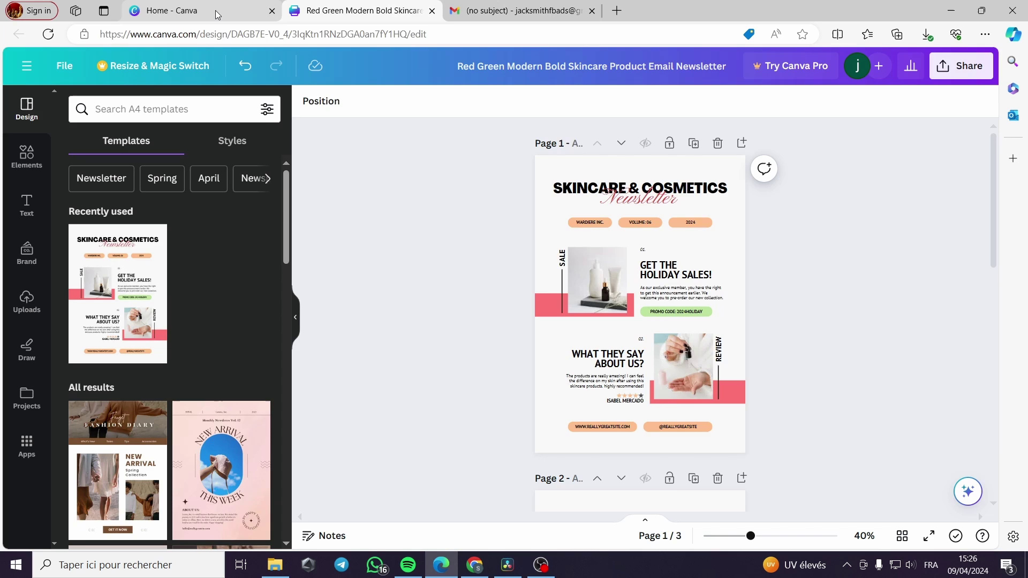
Step: From the Canva home page, clear the old search and search templates for 'newsletter'
left_click(215, 12)
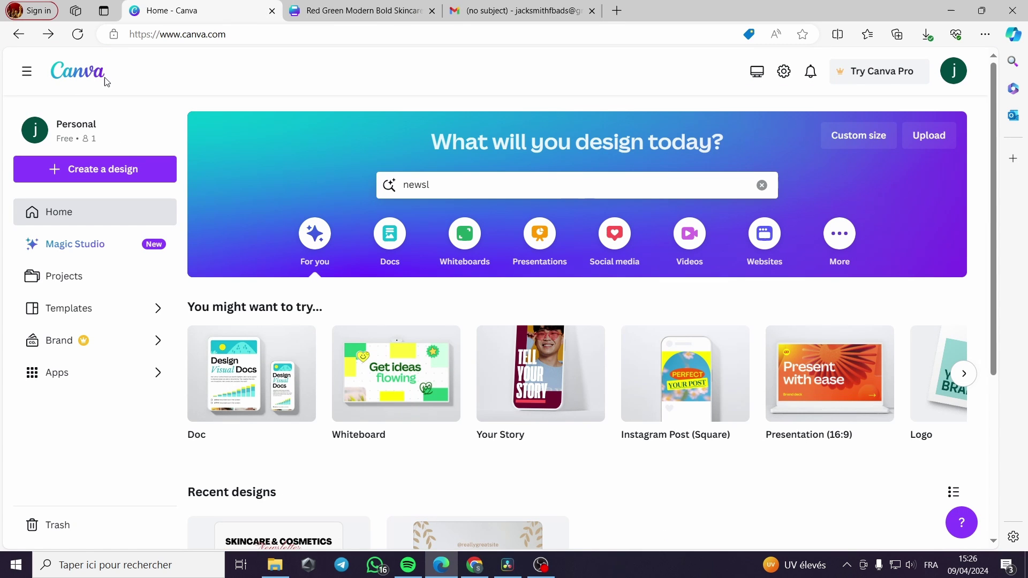
left_click_drag(447, 185, 372, 181)
key("BackSpace")
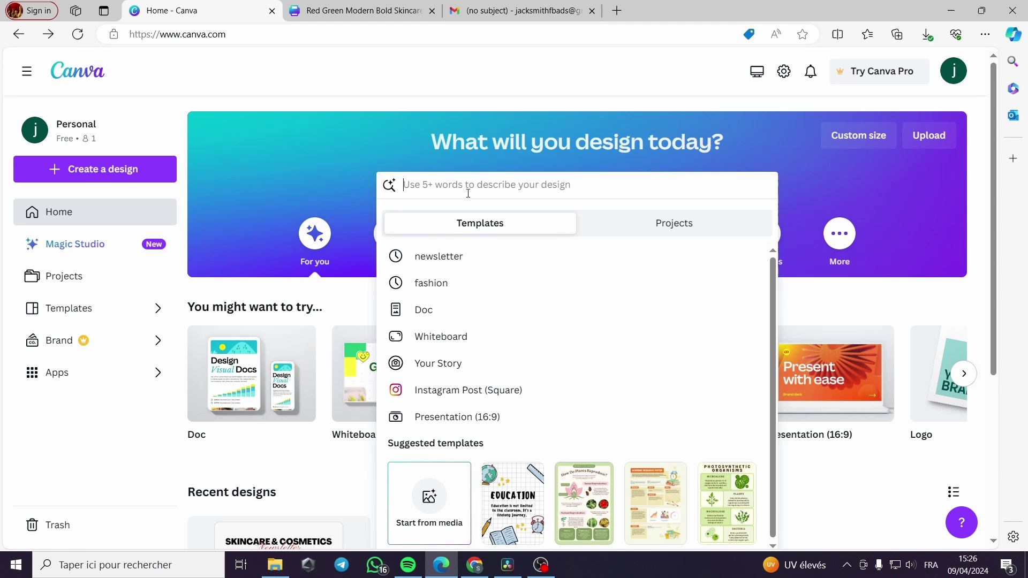
scroll(452, 193, "down", 4)
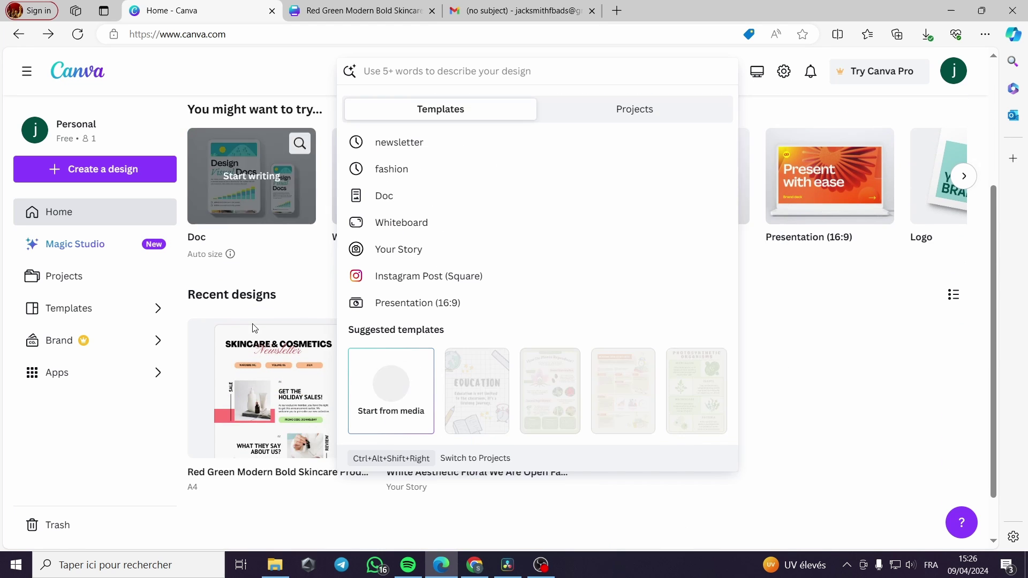
scroll(458, 102, "up", 2)
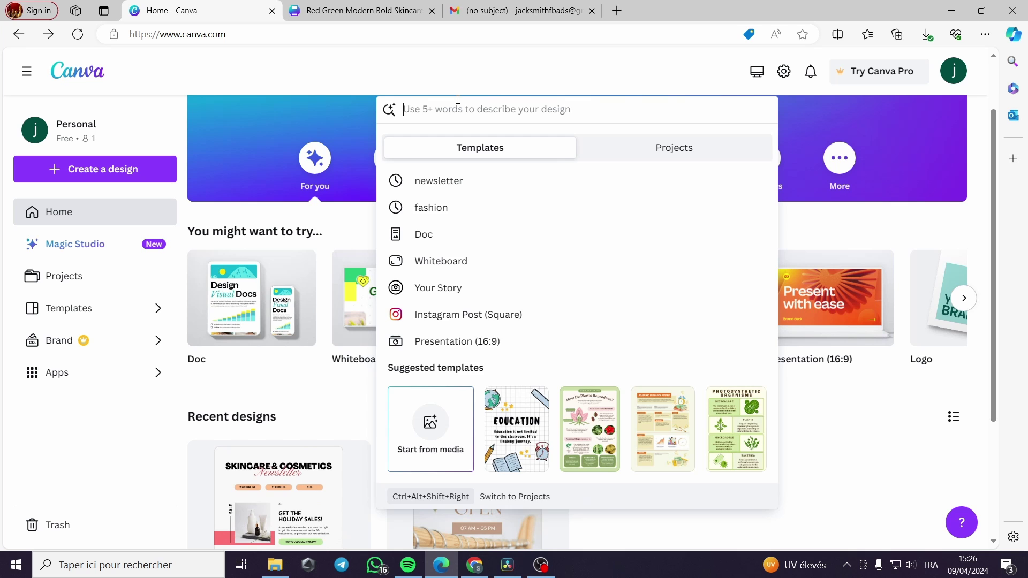
type("new")
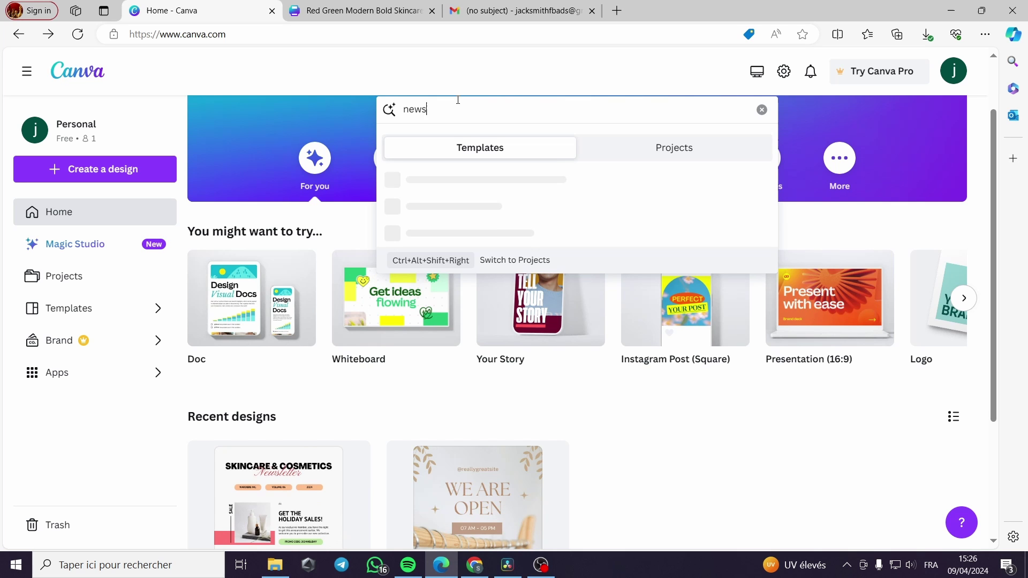
type("s")
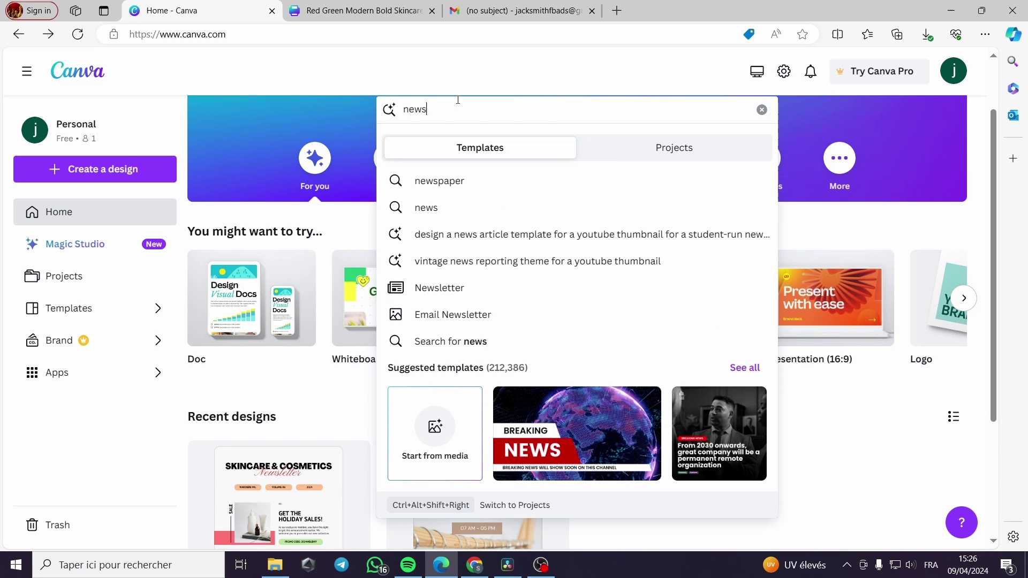
type("letter")
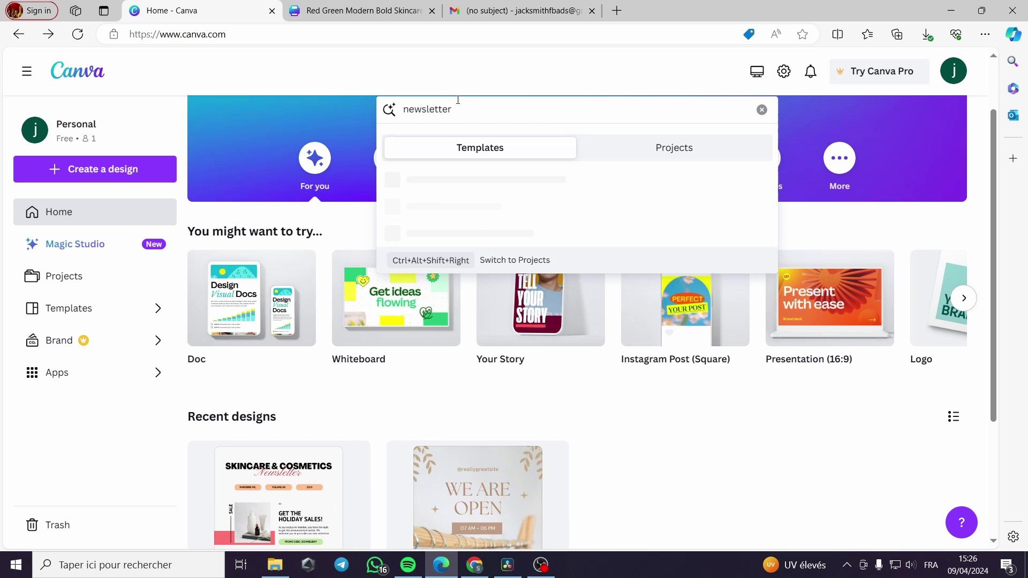
left_click(460, 182)
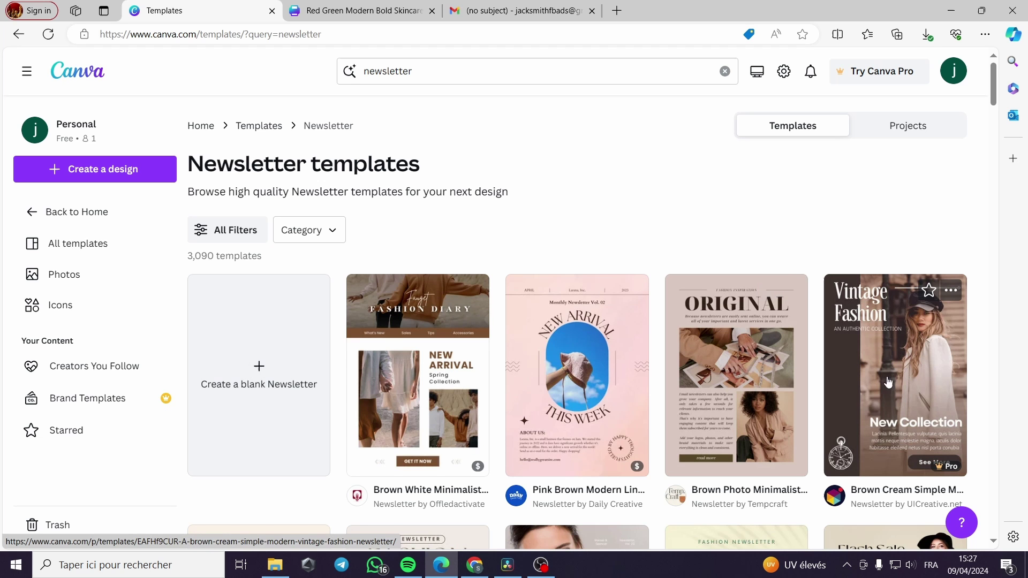
Step: Scroll through the 'newsletter' template results of free, paid and Pro designs
scroll(908, 377, "down", 4)
scroll(300, 364, "down", 3)
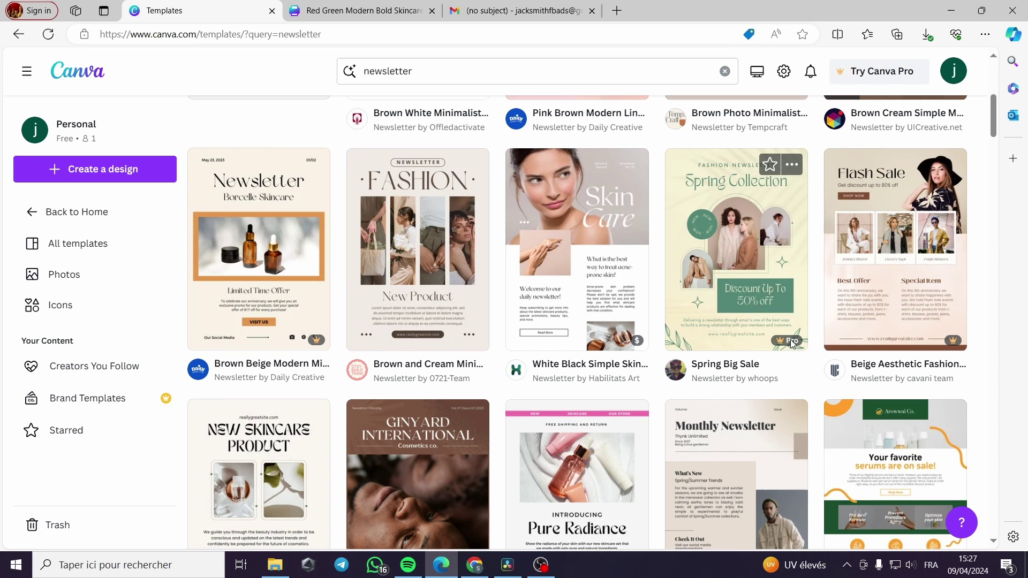
scroll(647, 343, "down", 7)
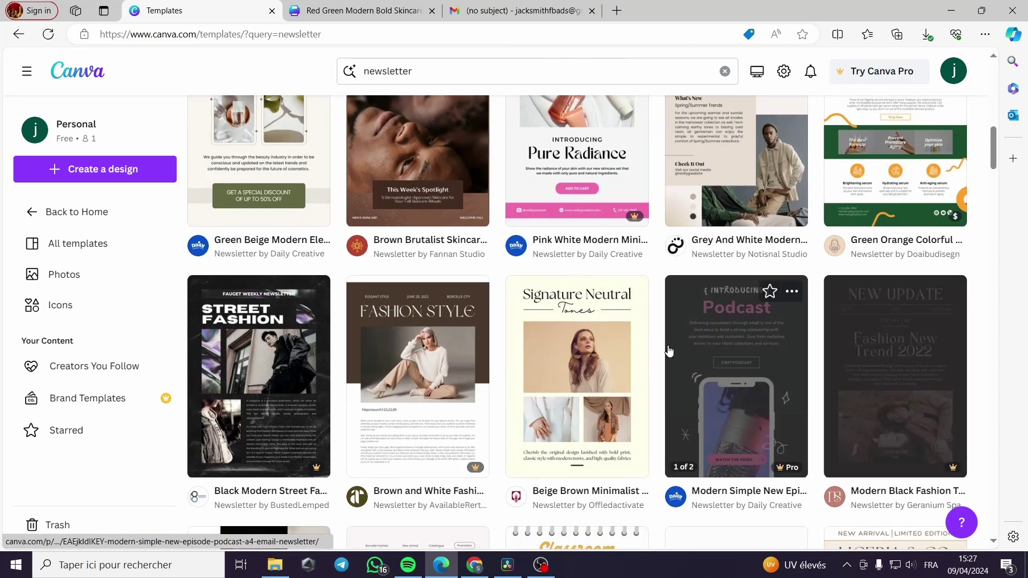
scroll(525, 353, "down", 6)
scroll(425, 363, "down", 6)
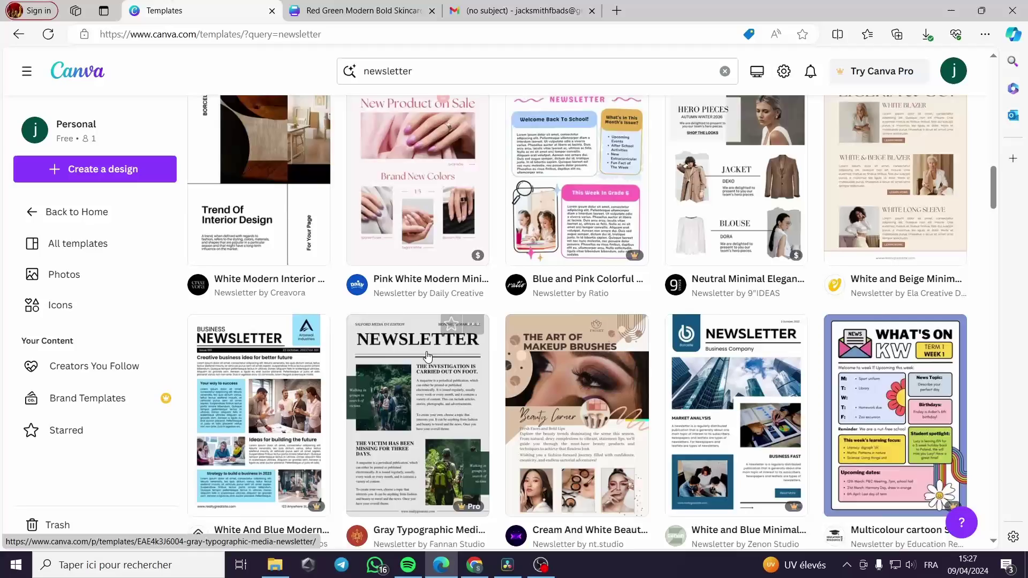
scroll(494, 353, "down", 4)
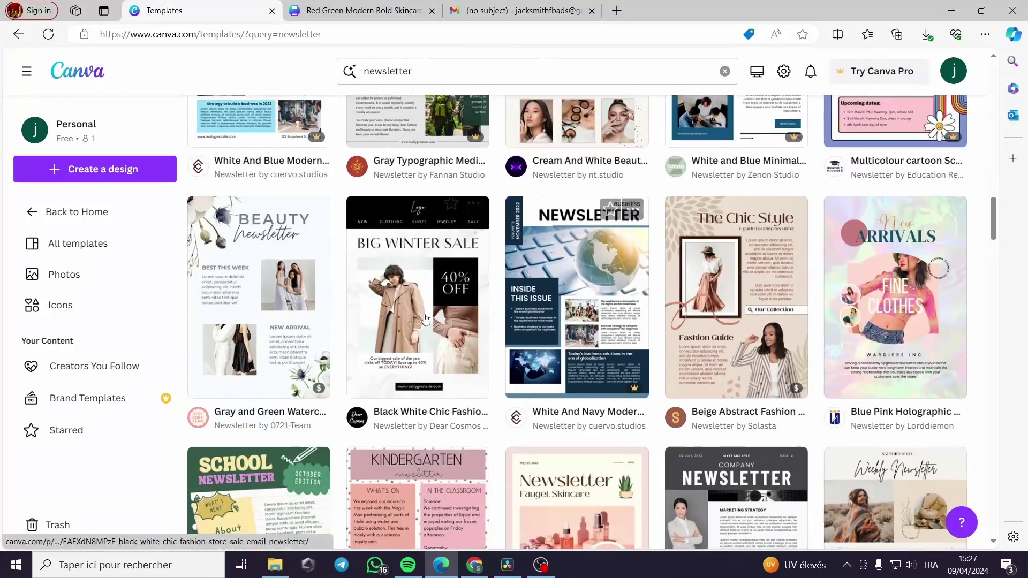
scroll(535, 348, "down", 5)
scroll(731, 336, "down", 9)
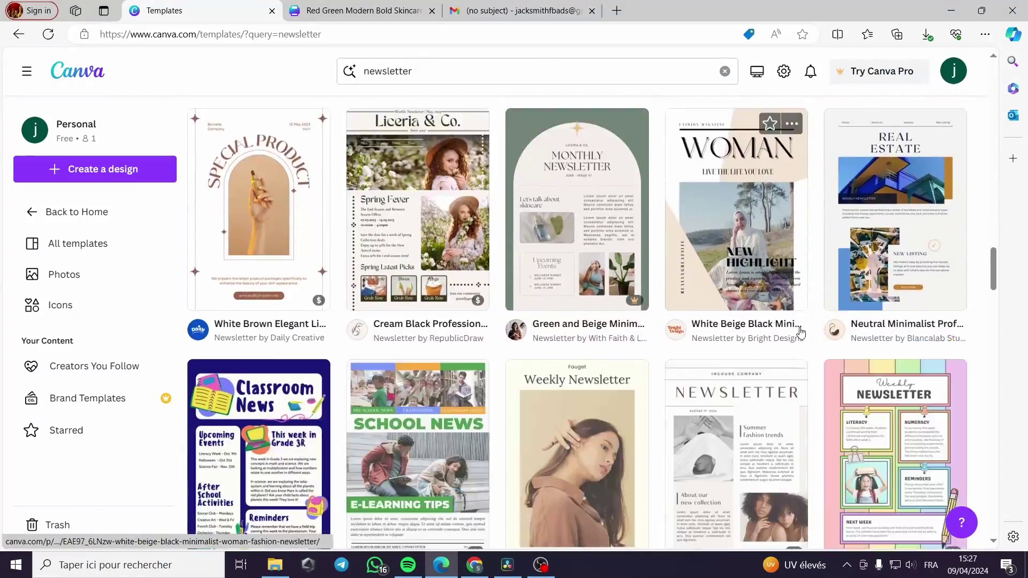
scroll(862, 336, "down", 2)
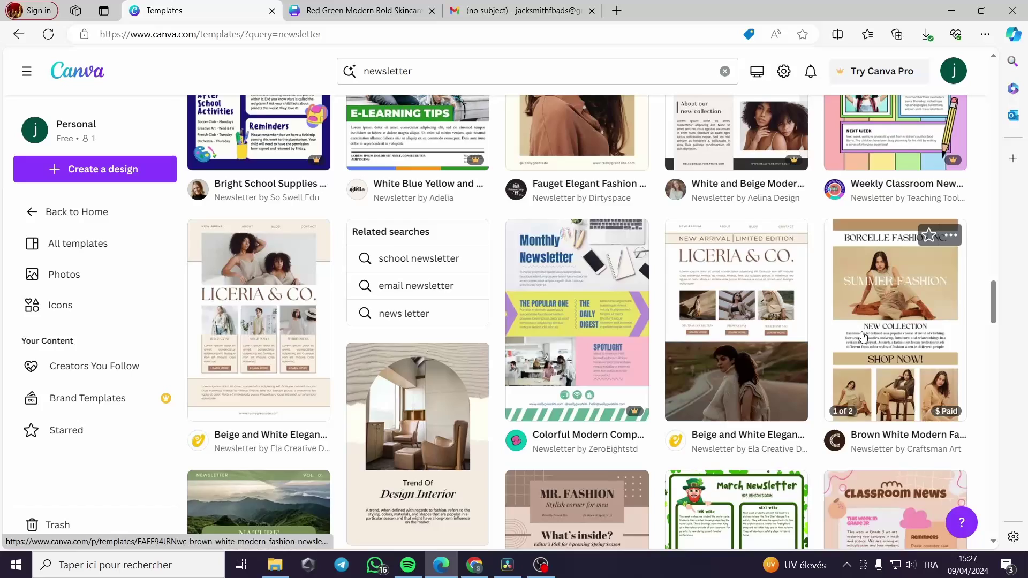
scroll(862, 336, "up", 3)
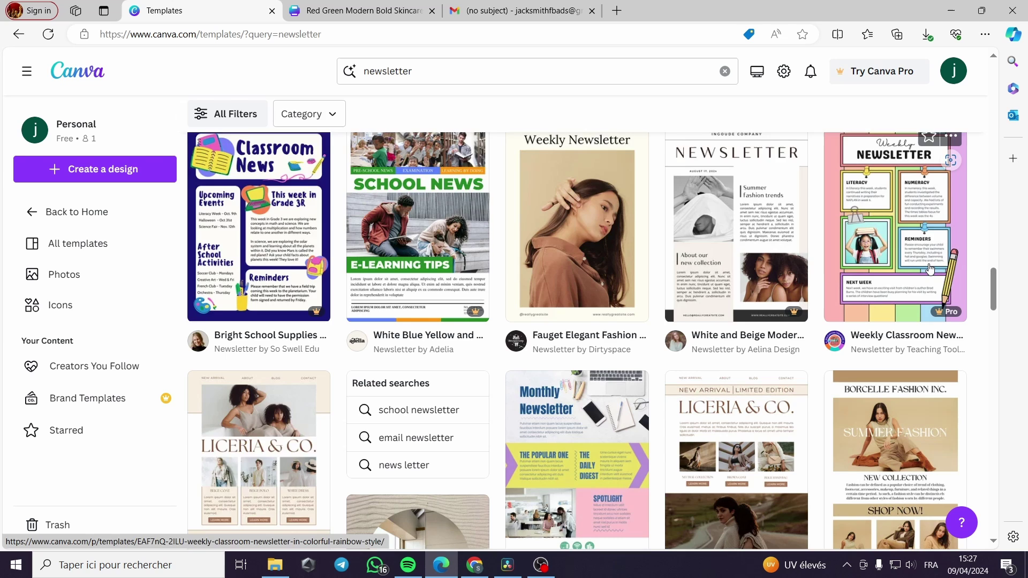
scroll(930, 269, "down", 8)
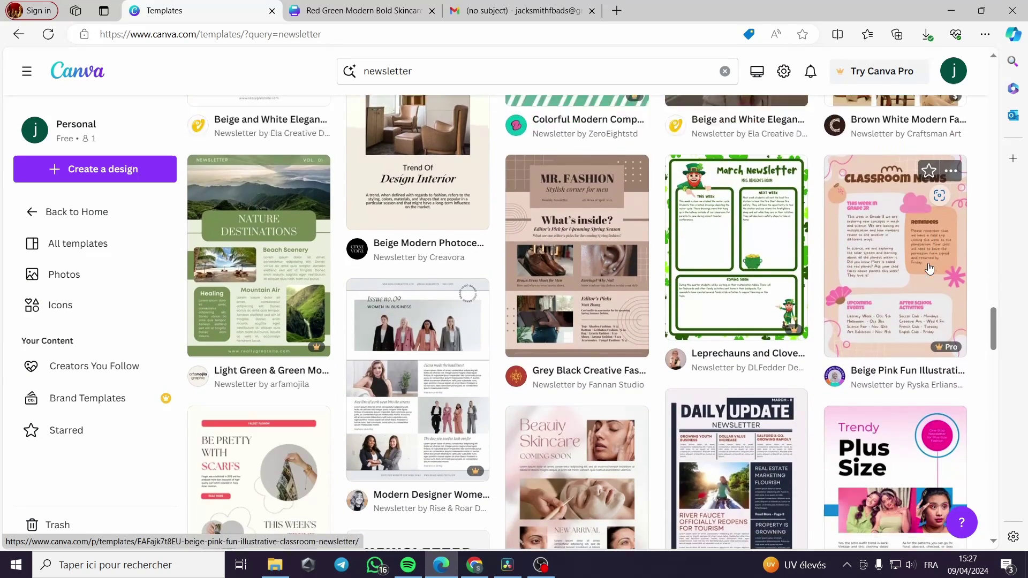
scroll(929, 269, "down", 1)
scroll(681, 336, "down", 1)
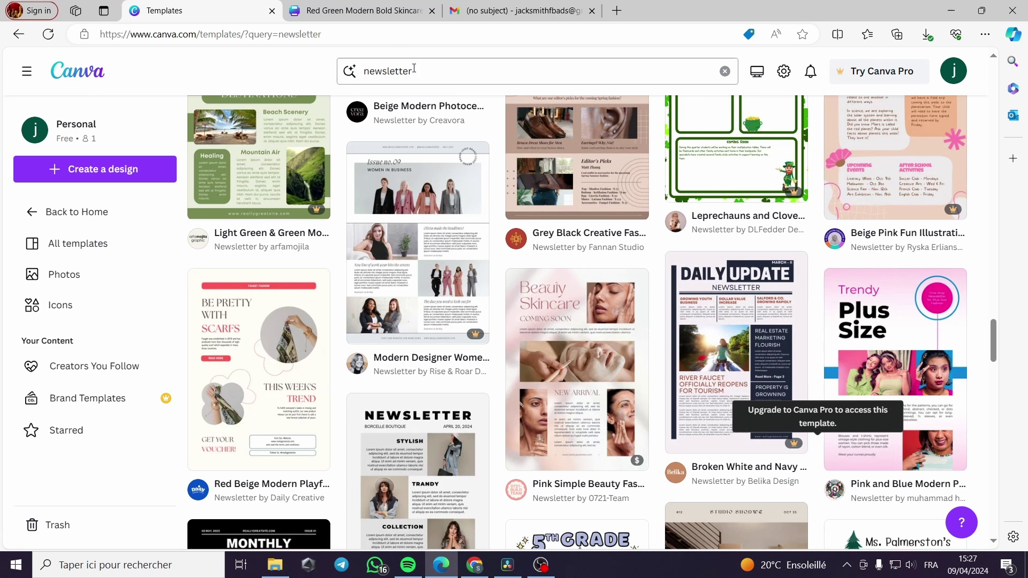
Step: Return to the Red Green Modern Bold Skincare design and select its blank Page 3
left_click(302, 12)
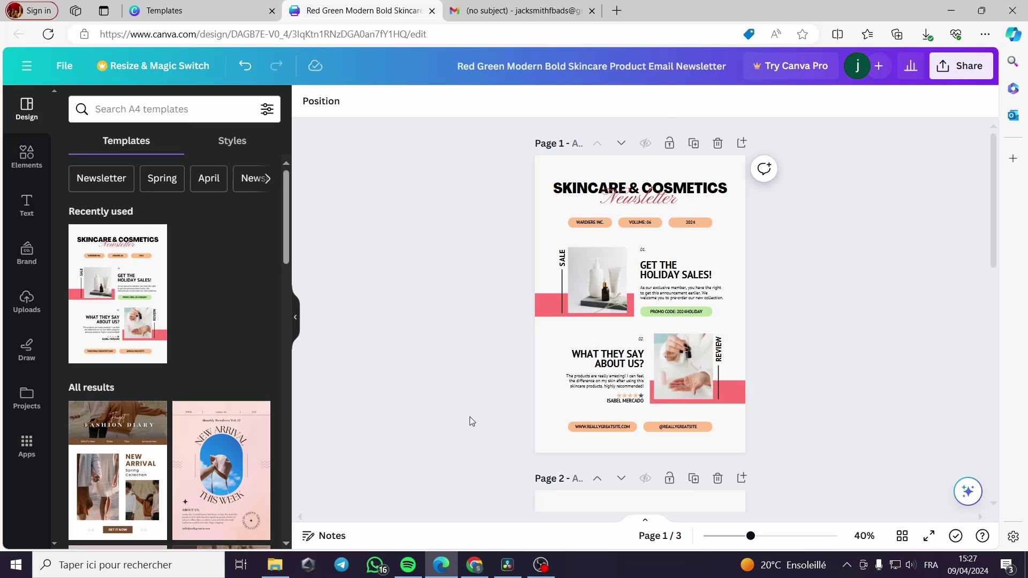
scroll(675, 313, "down", 6)
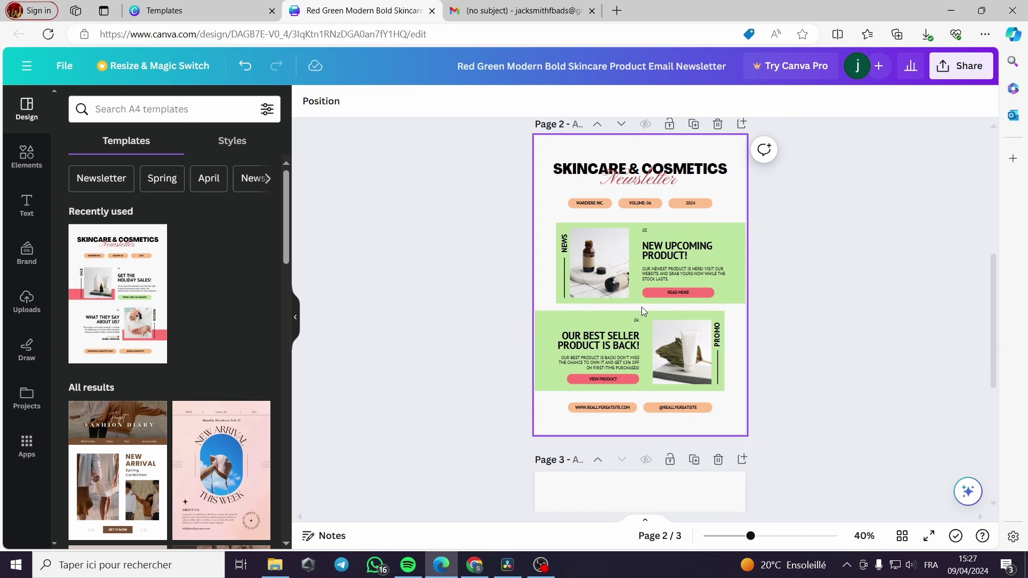
scroll(642, 307, "up", 5)
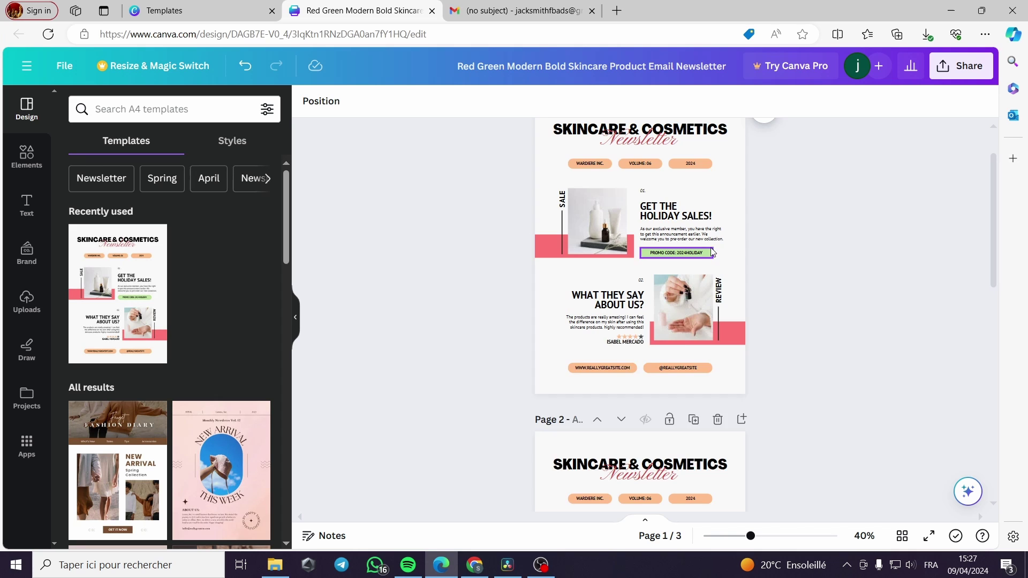
scroll(712, 248, "up", 1)
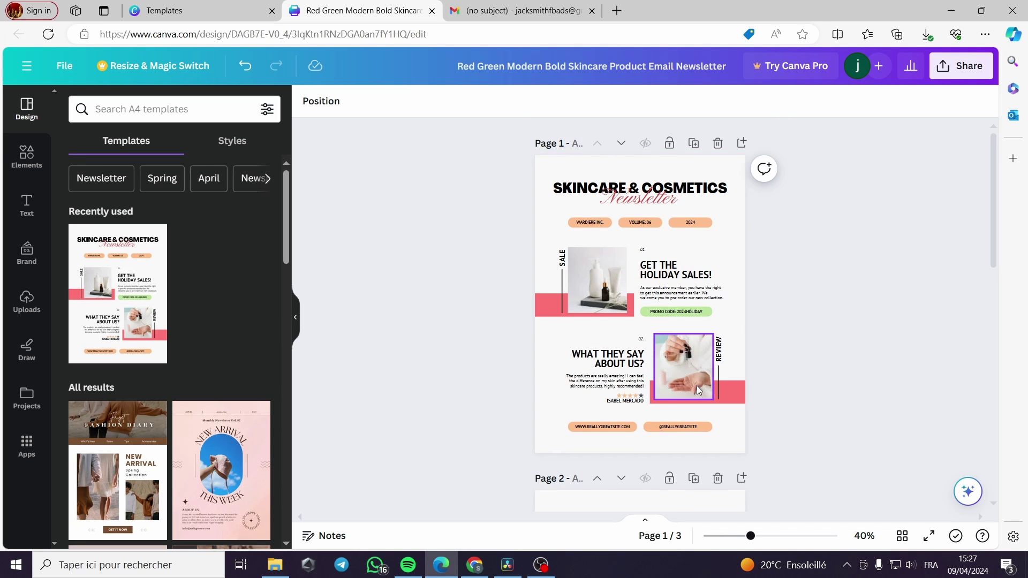
scroll(782, 366, "down", 3)
scroll(785, 364, "down", 8)
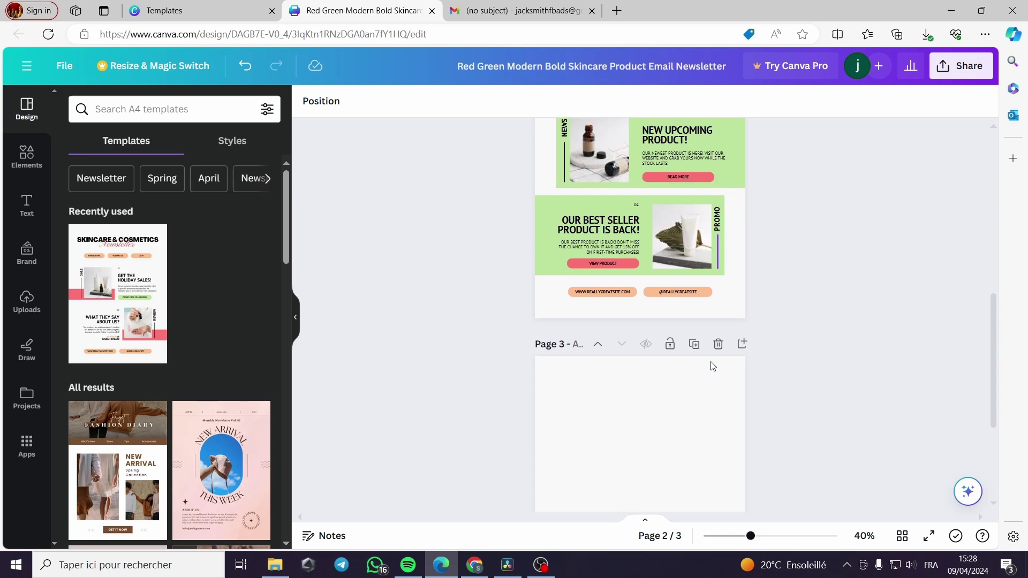
left_click(666, 361)
scroll(653, 359, "down", 1)
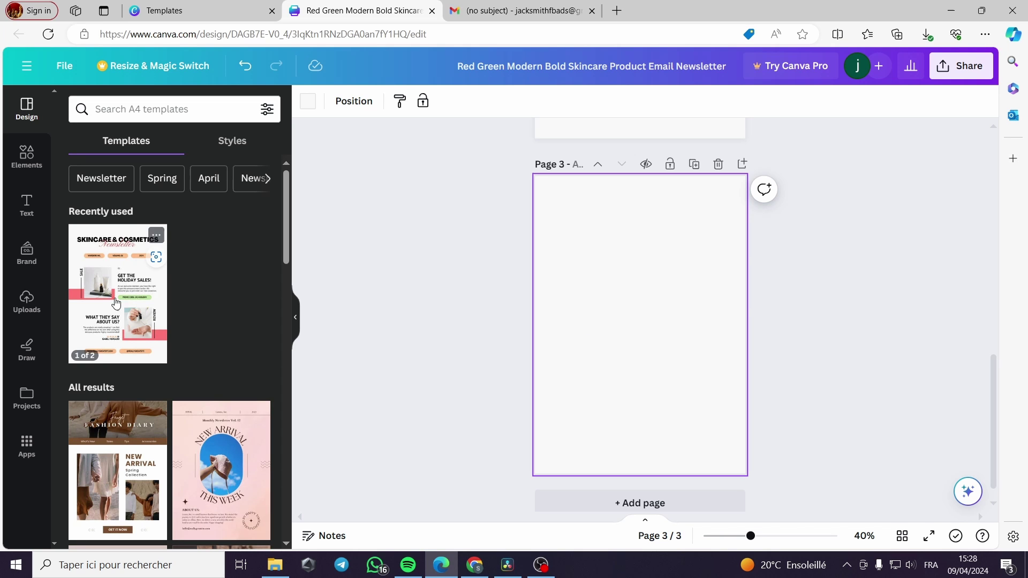
Step: Add a heading text box to page 3
left_click(29, 210)
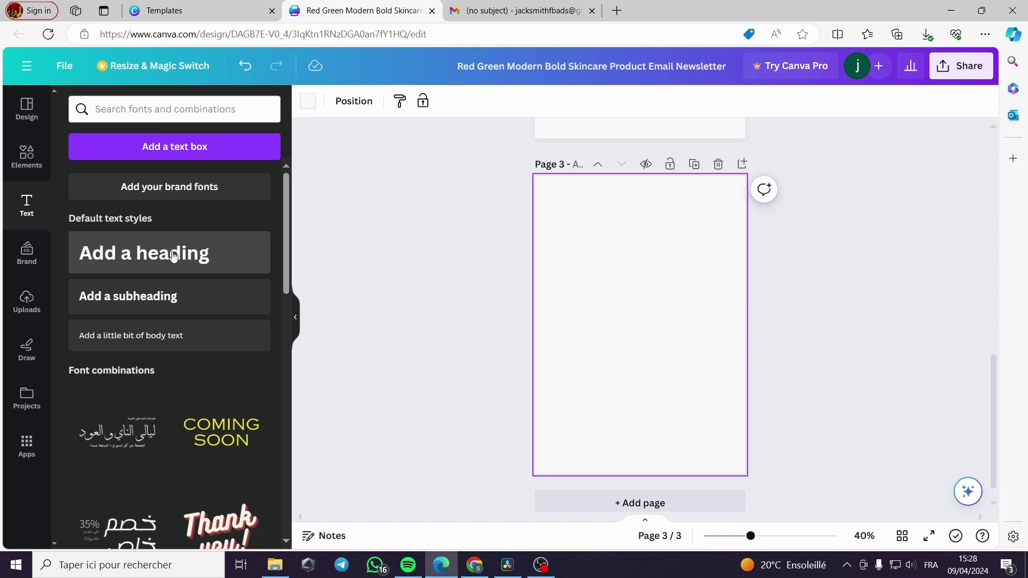
scroll(173, 256, "down", 1)
scroll(173, 254, "up", 1)
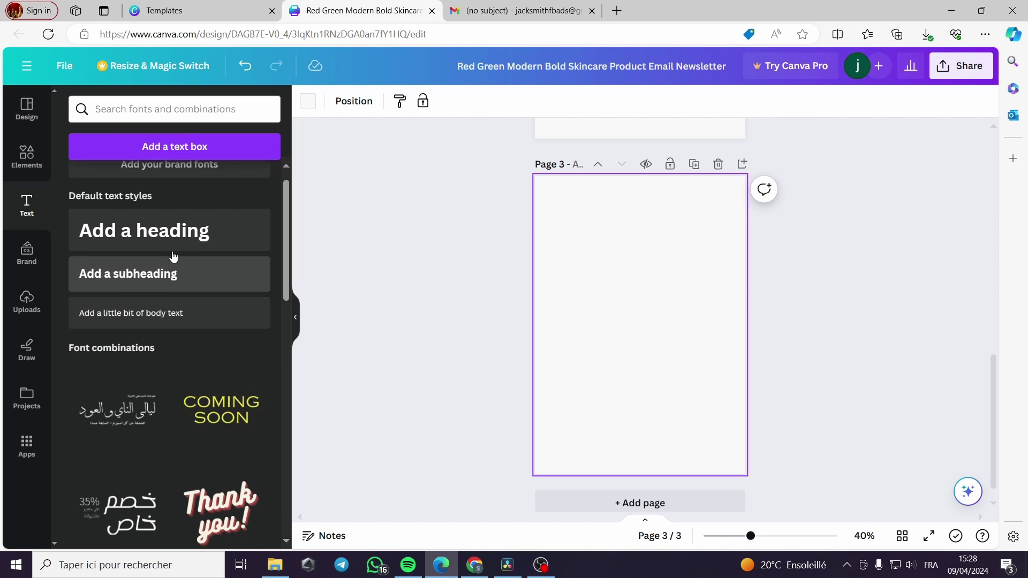
left_click(173, 252)
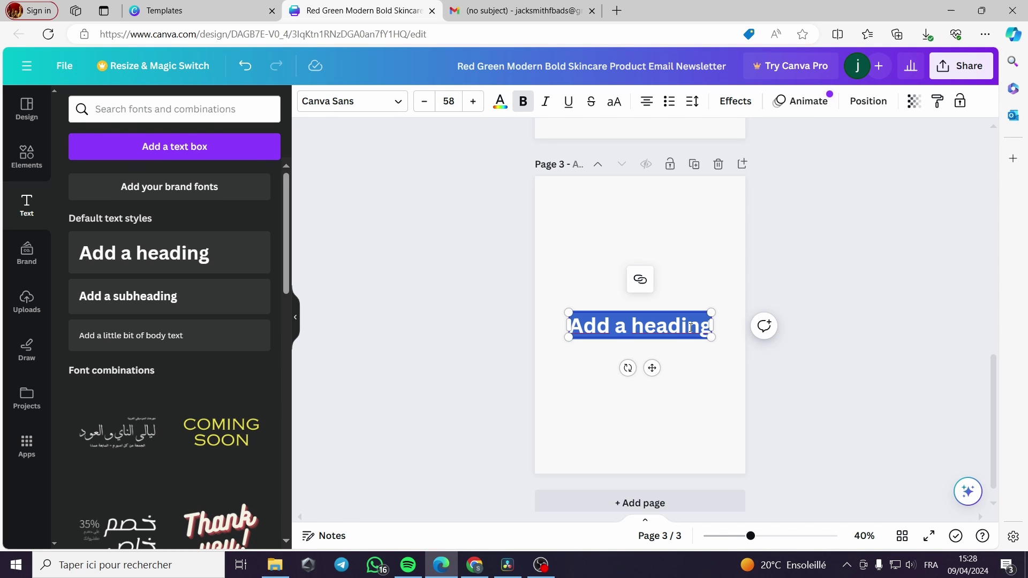
scroll(594, 294, "up", 5)
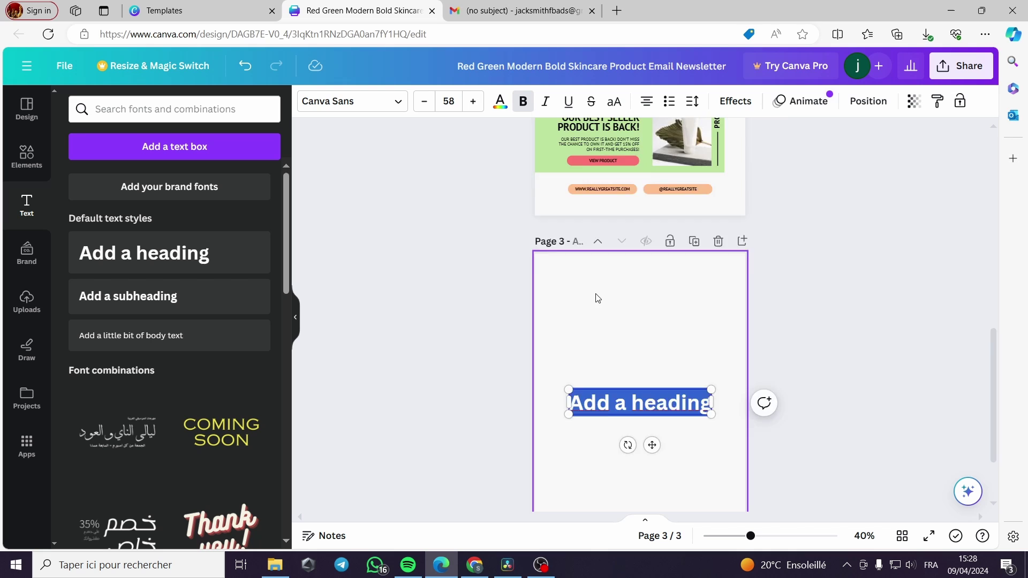
scroll(598, 293, "down", 1)
scroll(599, 297, "down", 4)
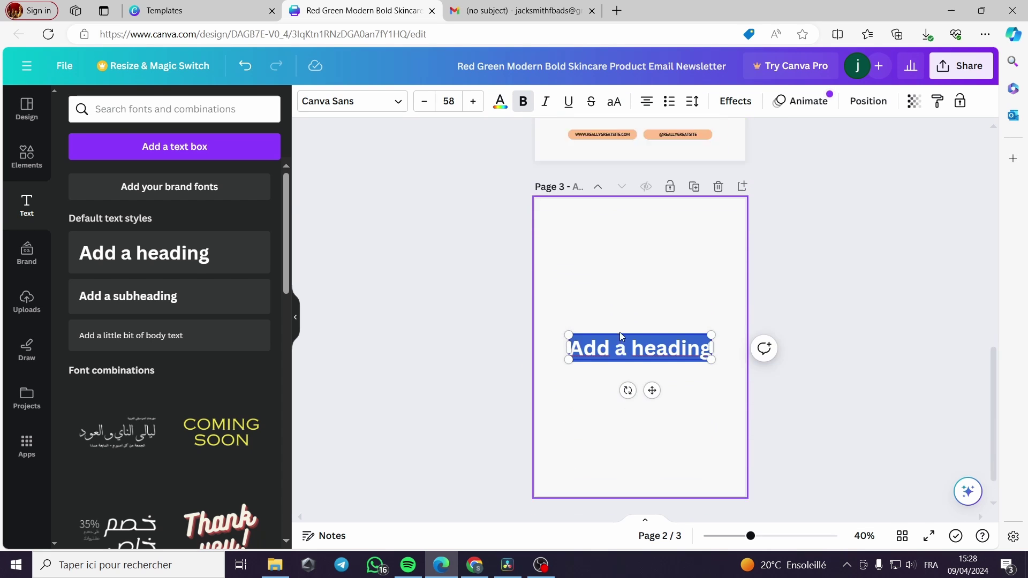
Step: Change the heading to 'SkinCare and Cosmetics', widen it to one line, and centre it at the top
left_click(570, 326)
left_click_drag(570, 325, 710, 329)
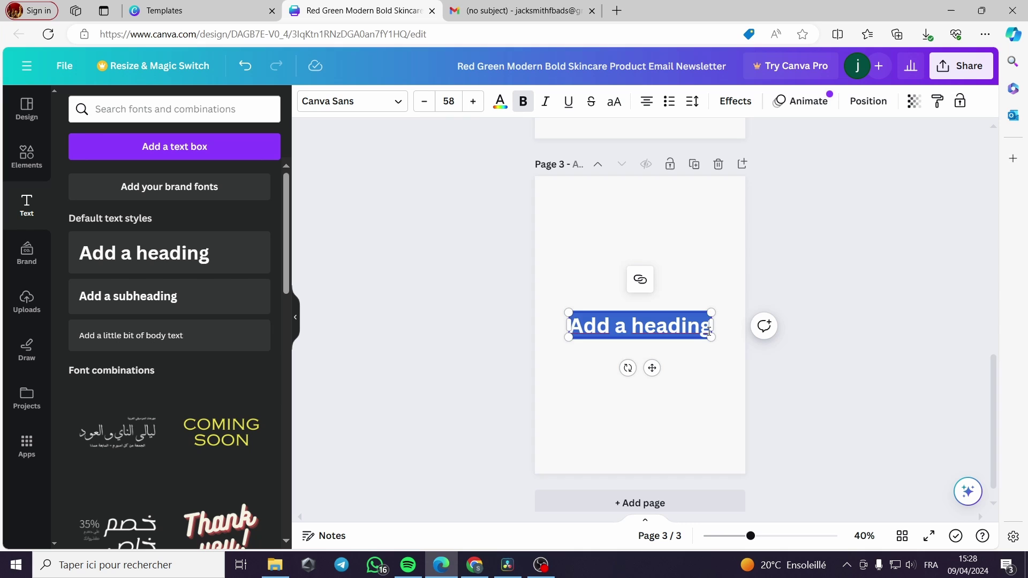
type("Skin")
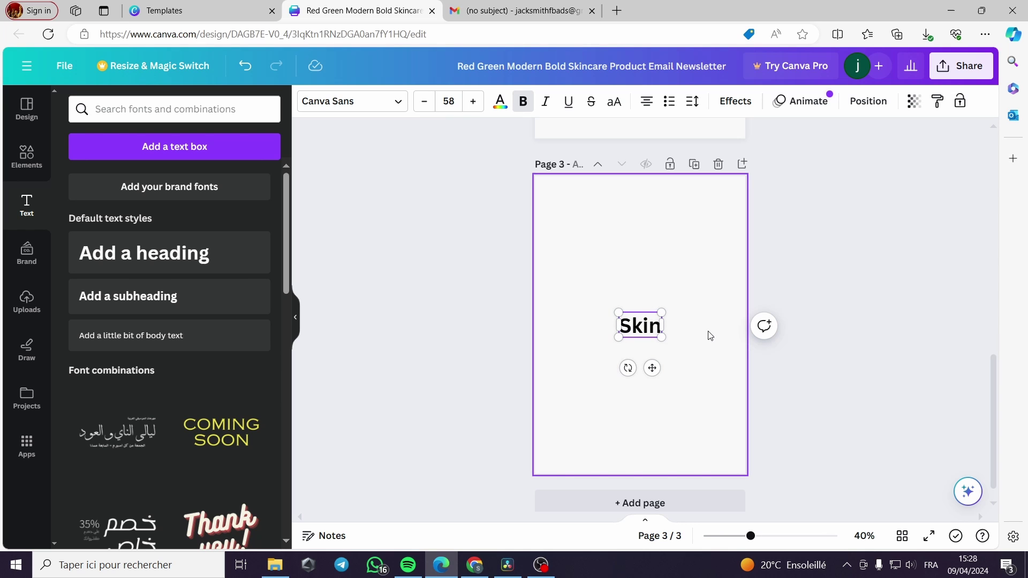
type(" Ca")
key("BackSpace")
key("BackSpace")
key("BackSpace")
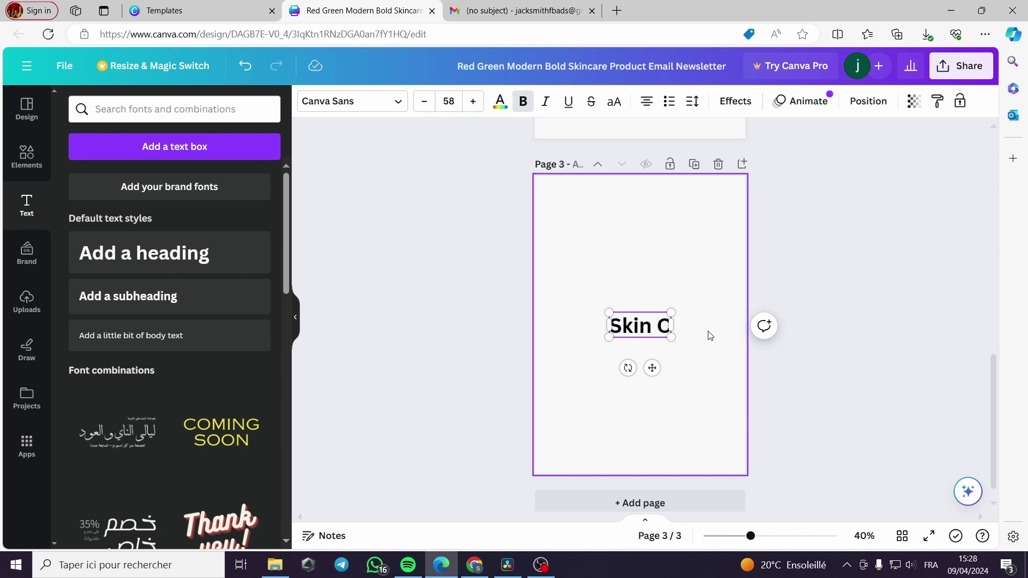
type("Cr")
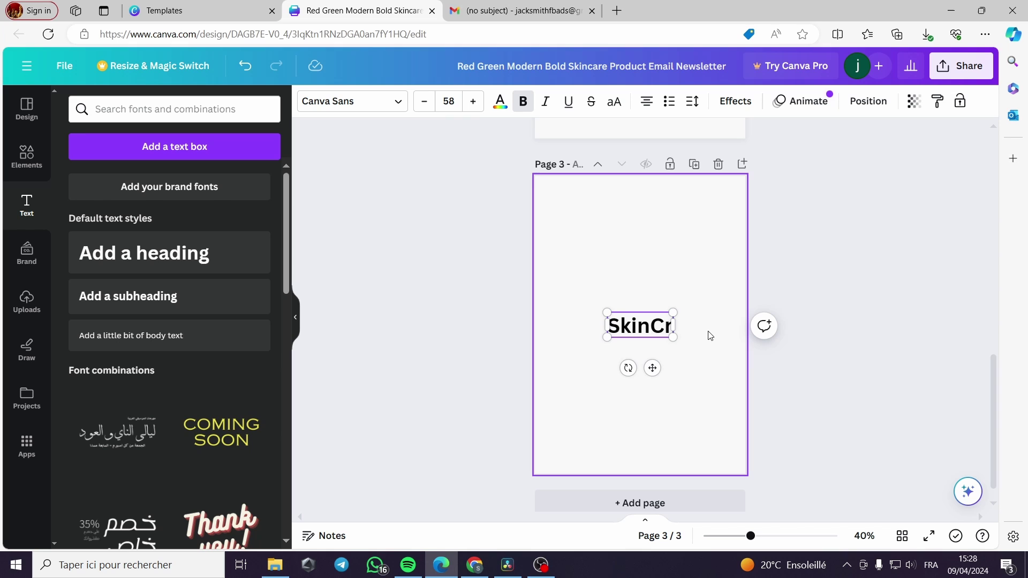
key("BackSpace")
type("are a")
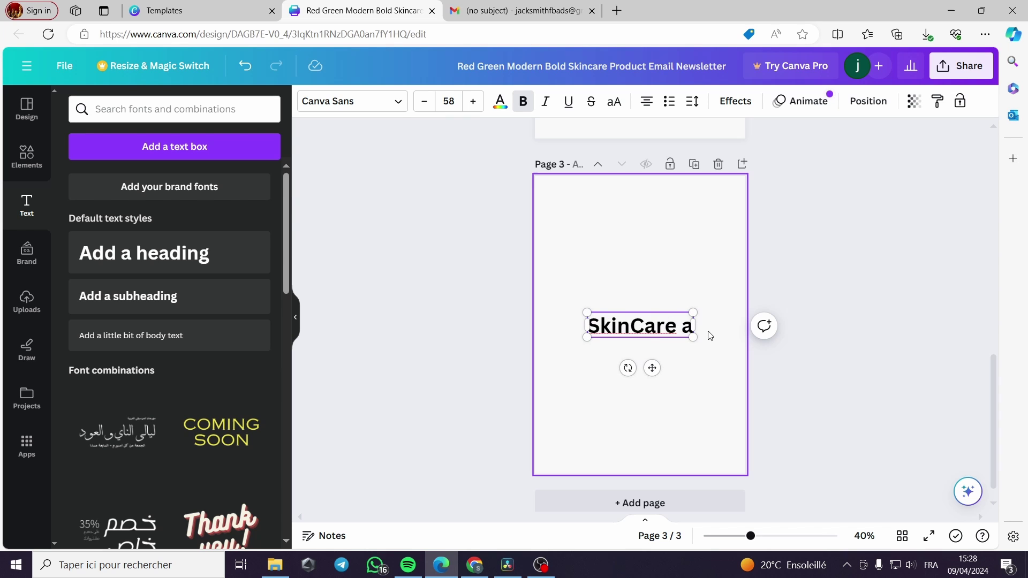
type("nd Cosmetics")
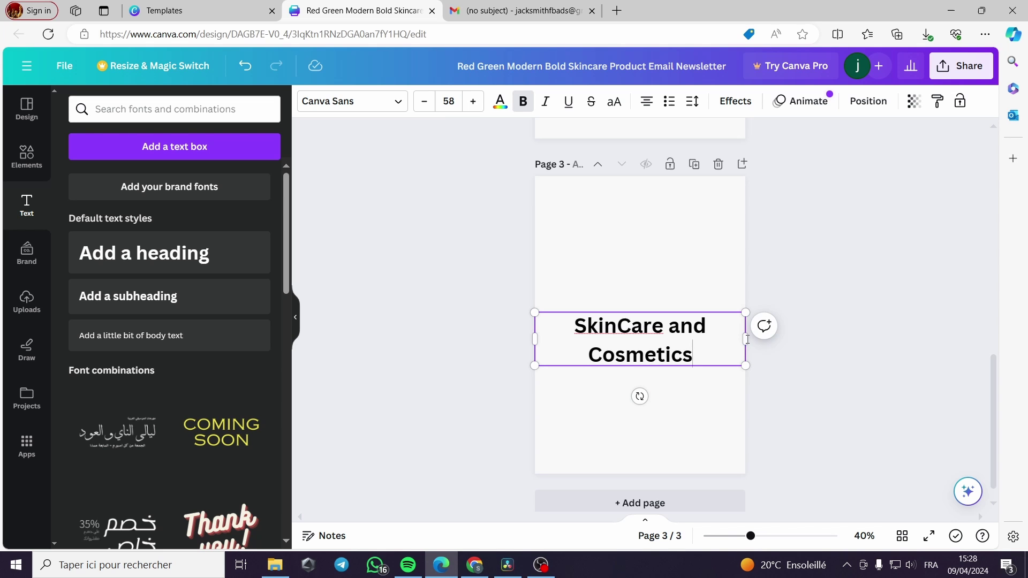
left_click_drag(746, 339, 683, 328)
left_click_drag(624, 356, 646, 249)
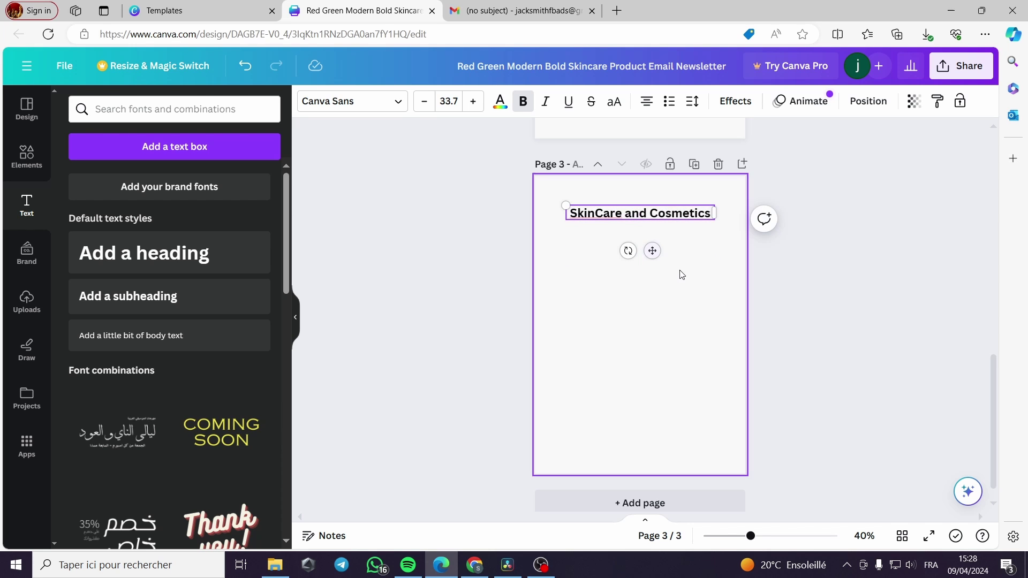
Step: Try the Alice and then Bukhari Script fonts on the page 3 heading
left_click(397, 107)
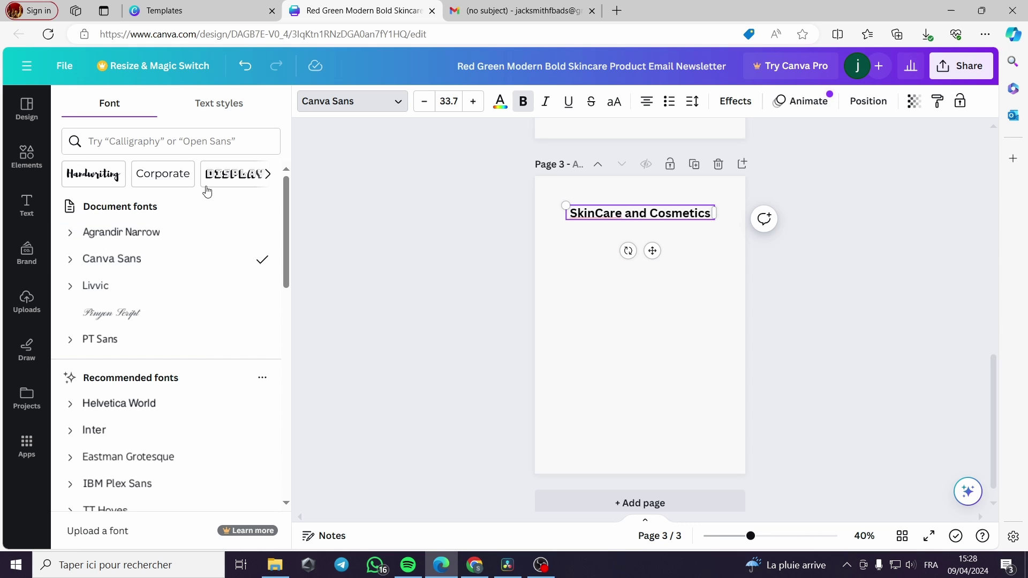
scroll(201, 308, "down", 5)
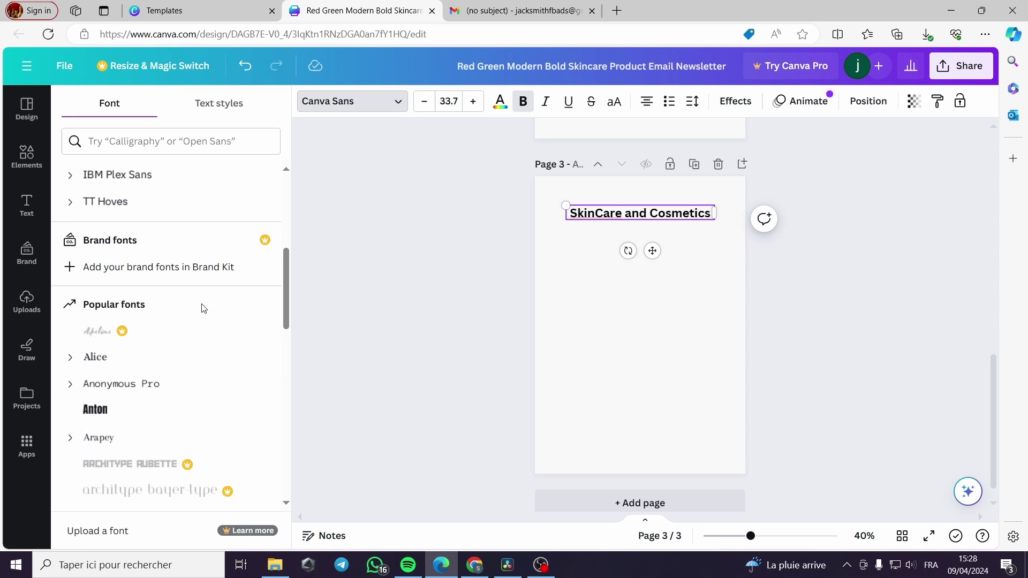
left_click(145, 351)
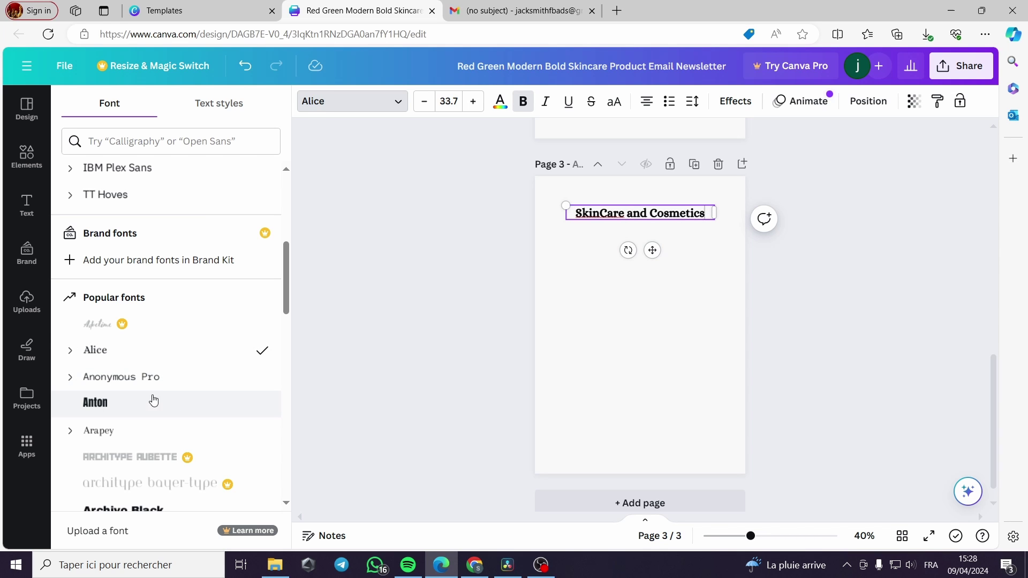
scroll(167, 405, "down", 7)
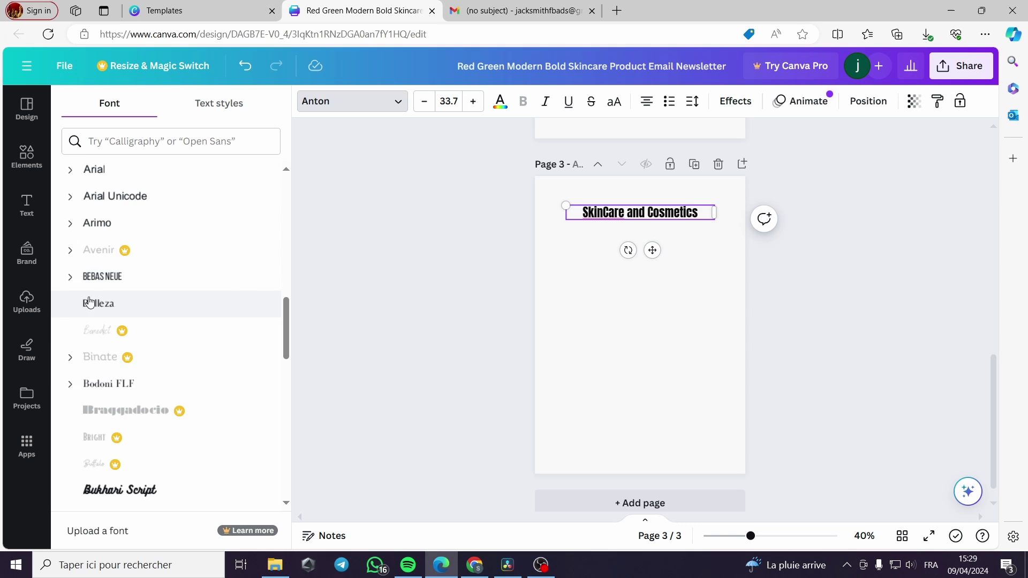
scroll(188, 396, "down", 4)
left_click(182, 336)
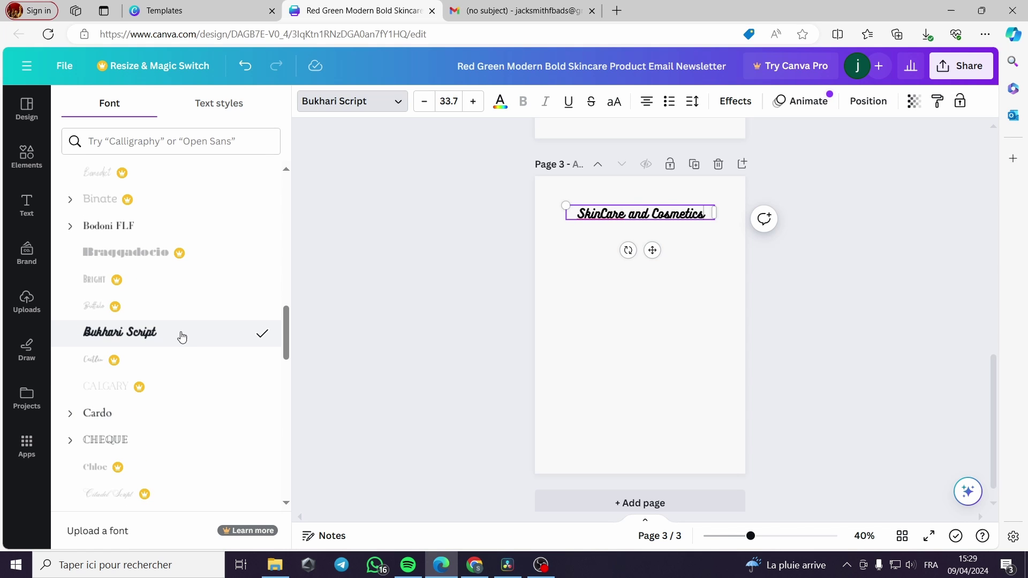
left_click(833, 277)
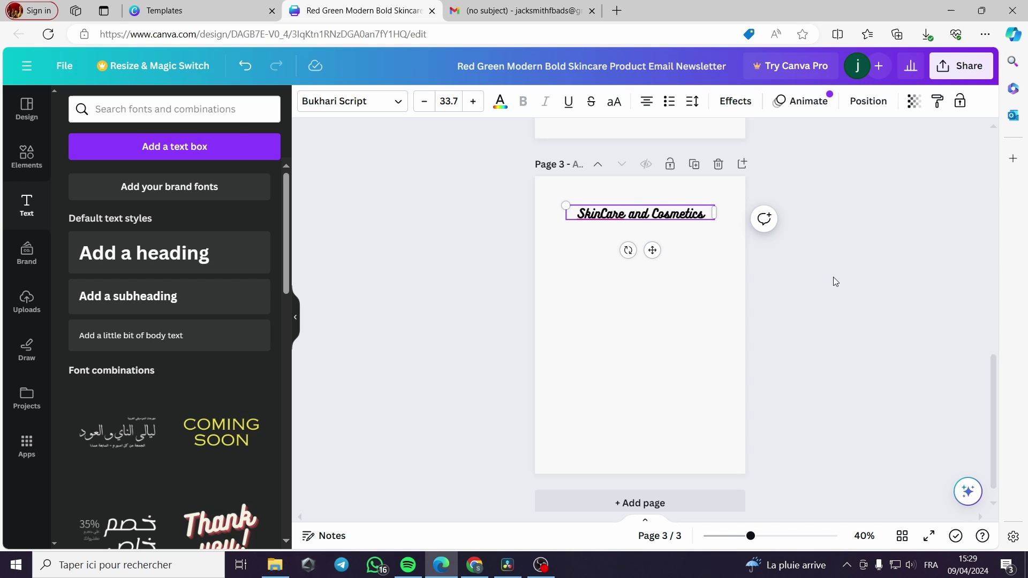
Step: Retype the heading's SkinCare as 'SKINCARE'
left_click(766, 247)
left_click(696, 214)
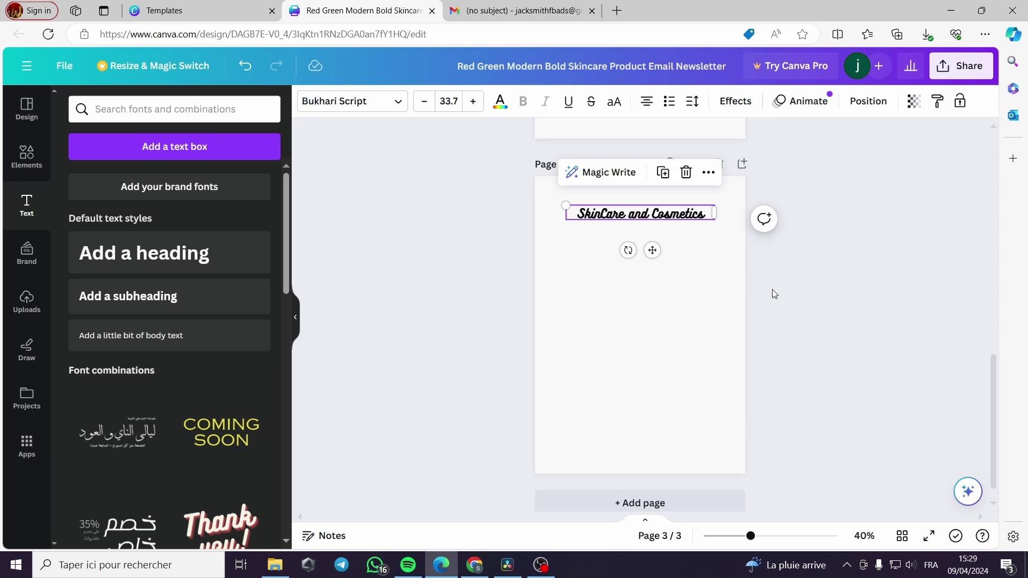
scroll(798, 304, "up", 6)
scroll(800, 306, "down", 2)
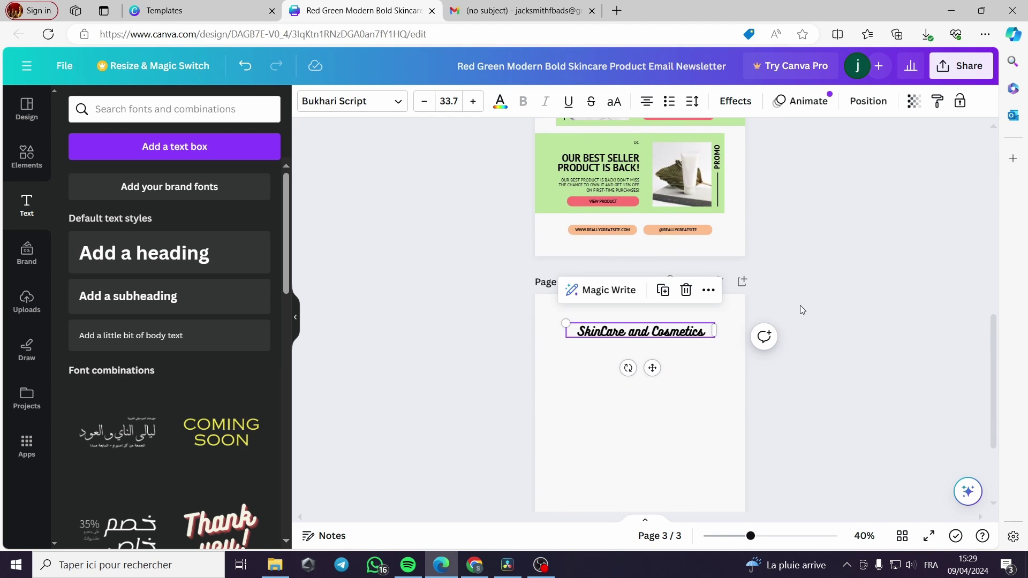
left_click(613, 332)
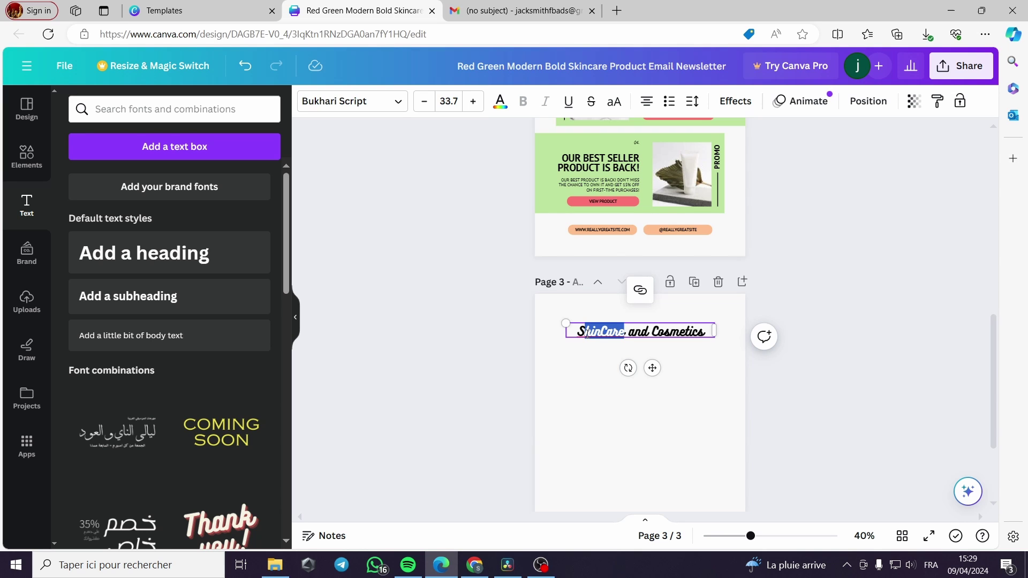
type("kincar")
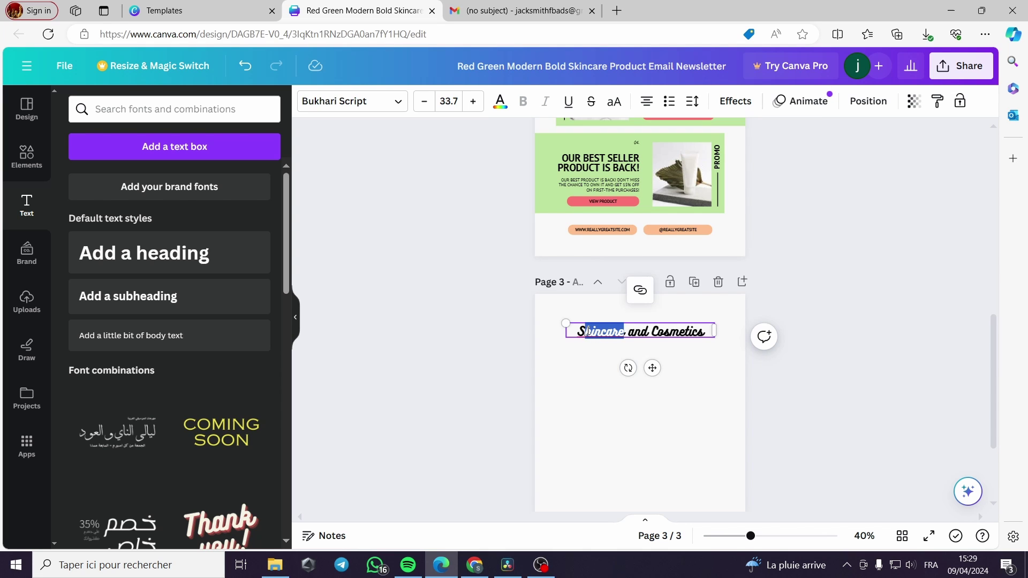
type("KINCARE")
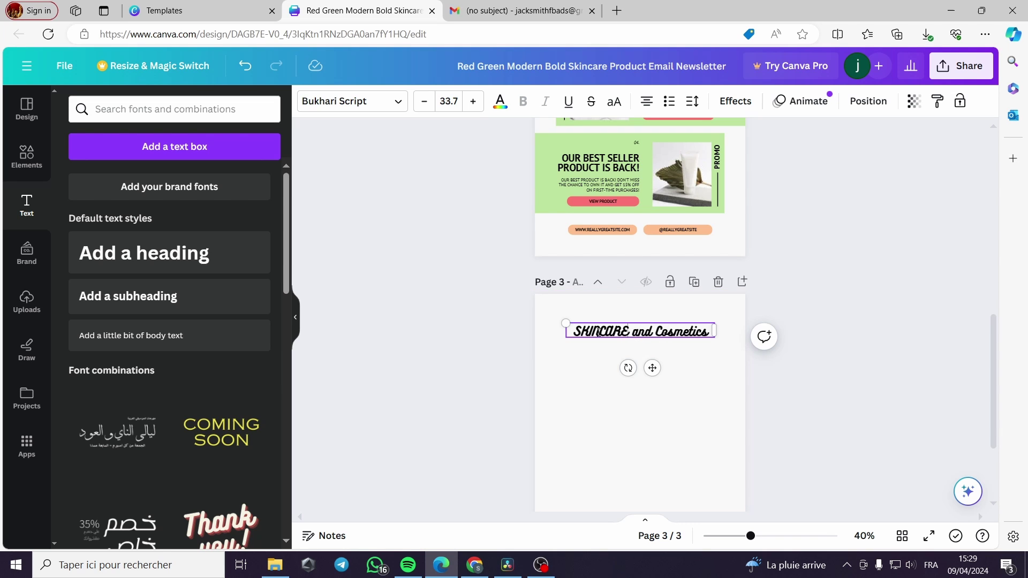
left_click(696, 349)
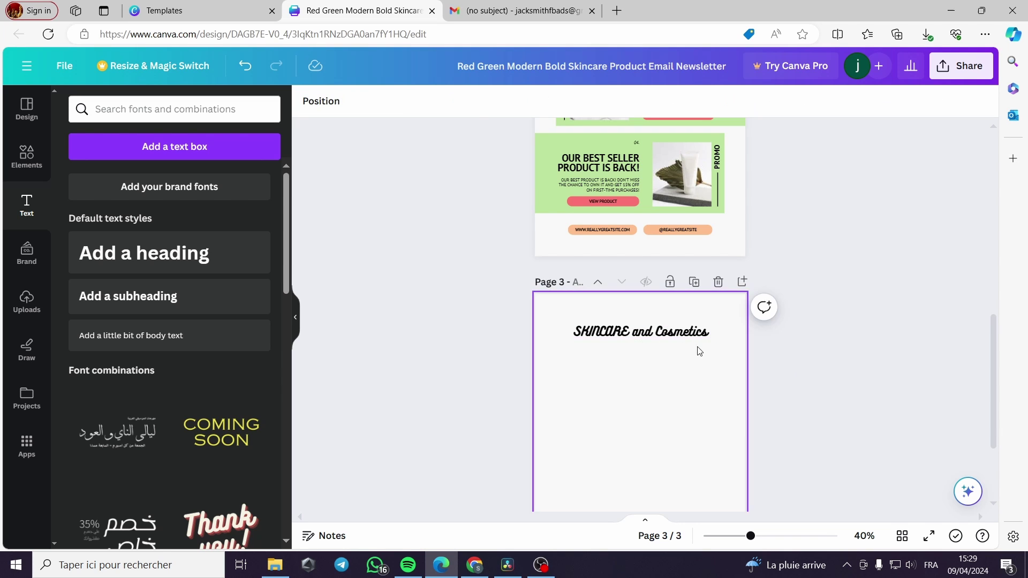
Step: Set the 'SKINCARE and Cosmetics' heading in Comic Sans
left_click(681, 339)
left_click(384, 105)
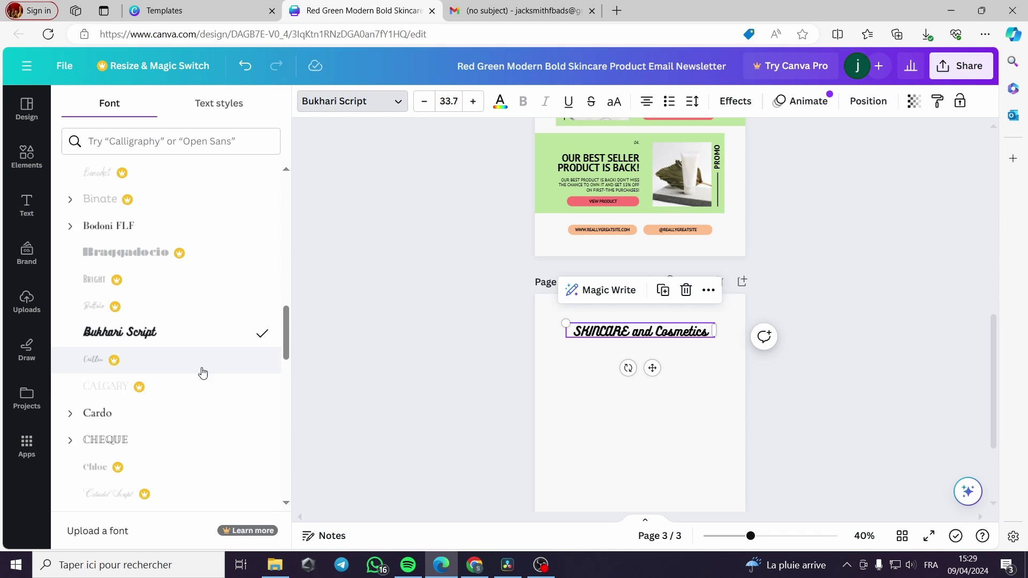
scroll(202, 372, "down", 5)
left_click(225, 261)
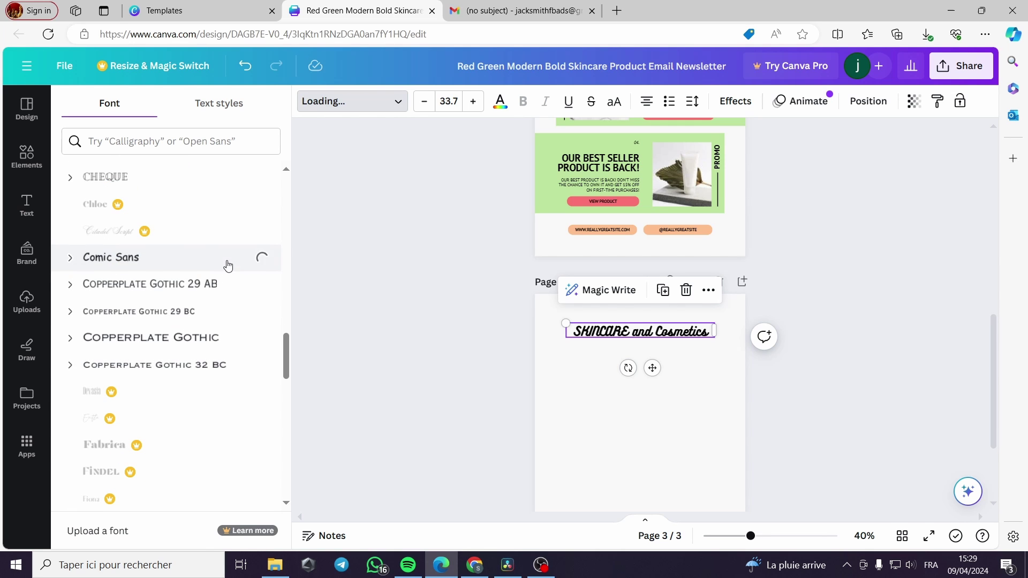
left_click(455, 303)
left_click(806, 356)
scroll(805, 356, "down", 1)
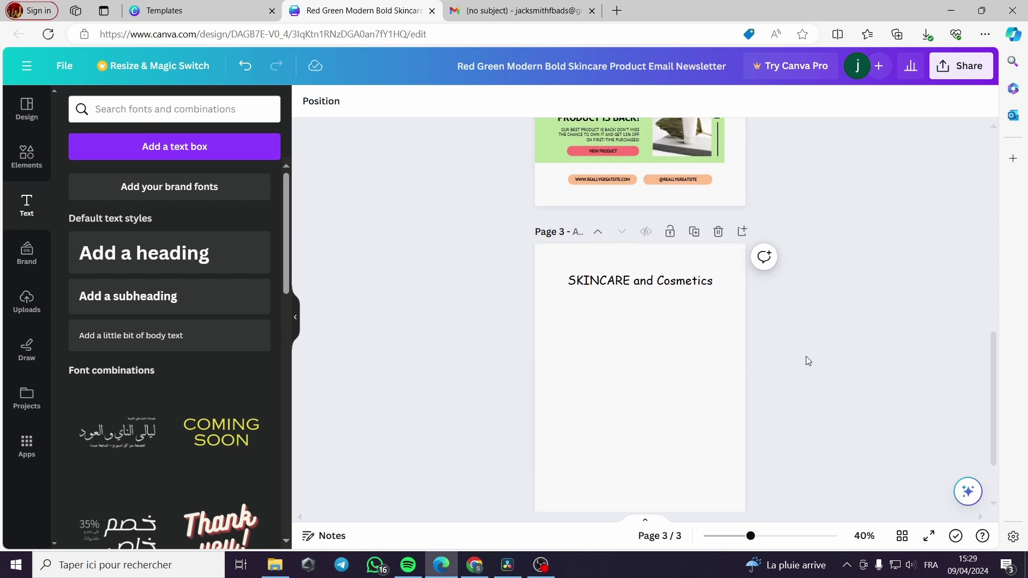
scroll(793, 354, "up", 4)
scroll(790, 352, "down", 1)
scroll(789, 352, "up", 2)
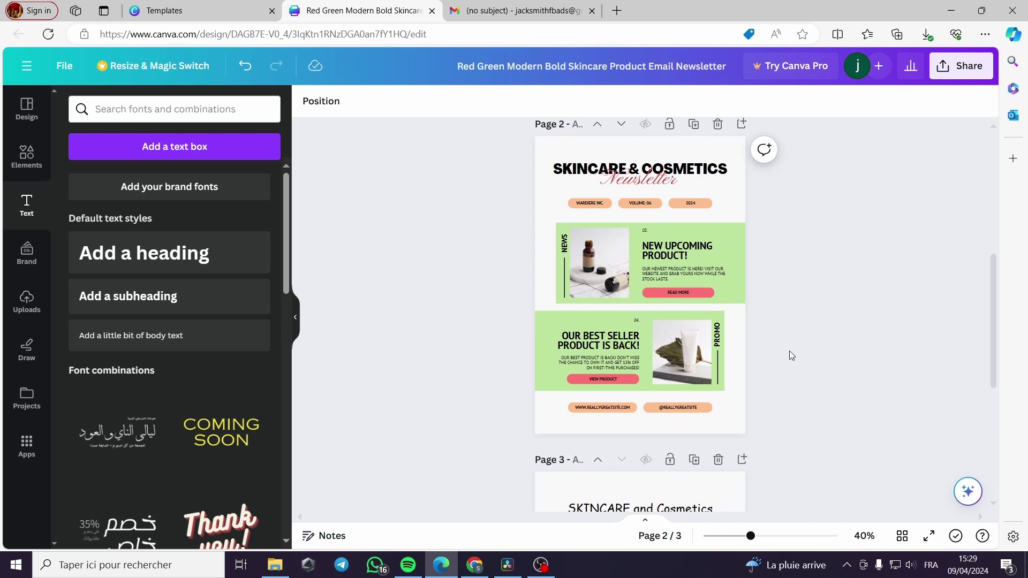
scroll(789, 351, "down", 2)
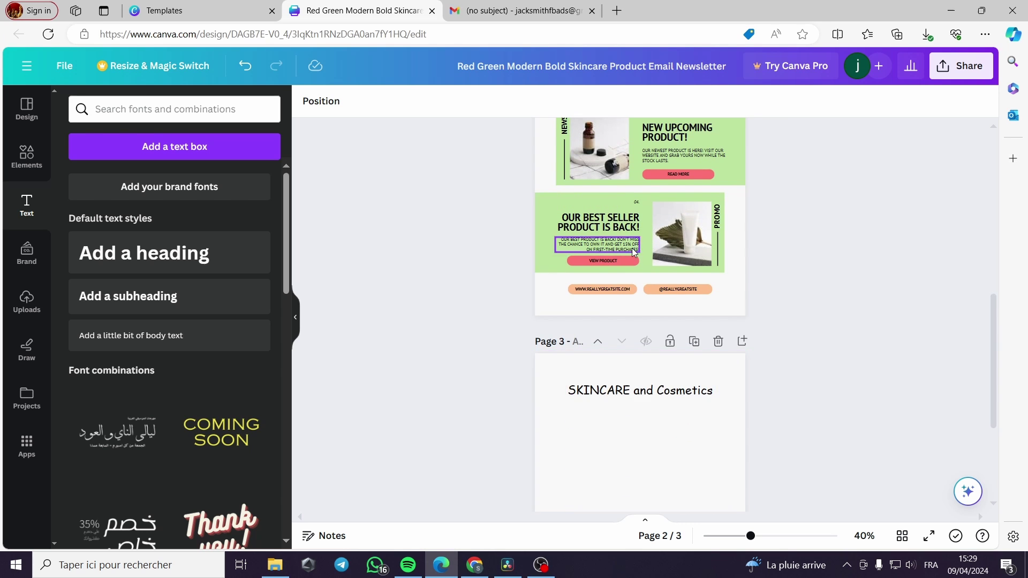
scroll(648, 253, "up", 3)
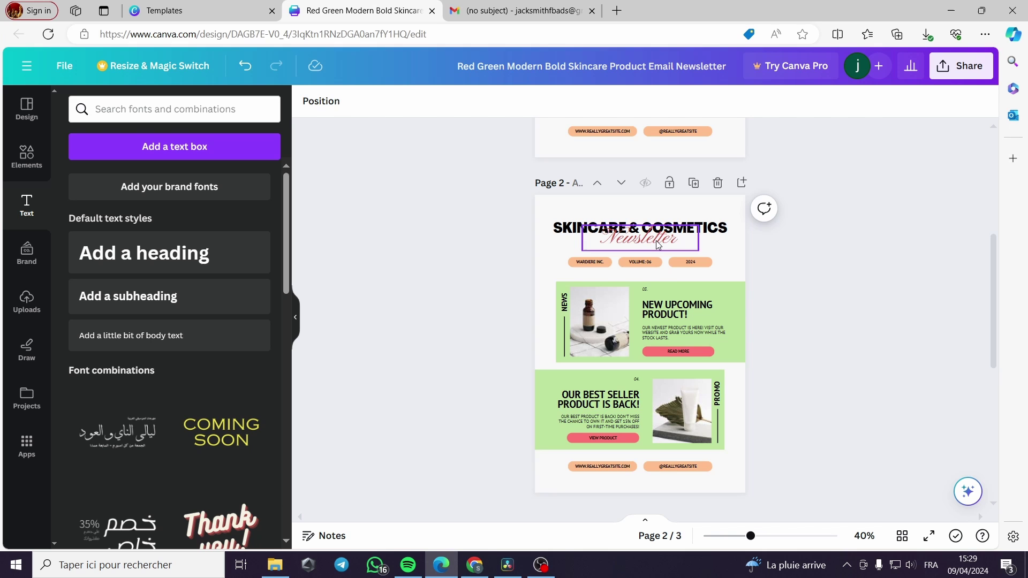
right_click(649, 239)
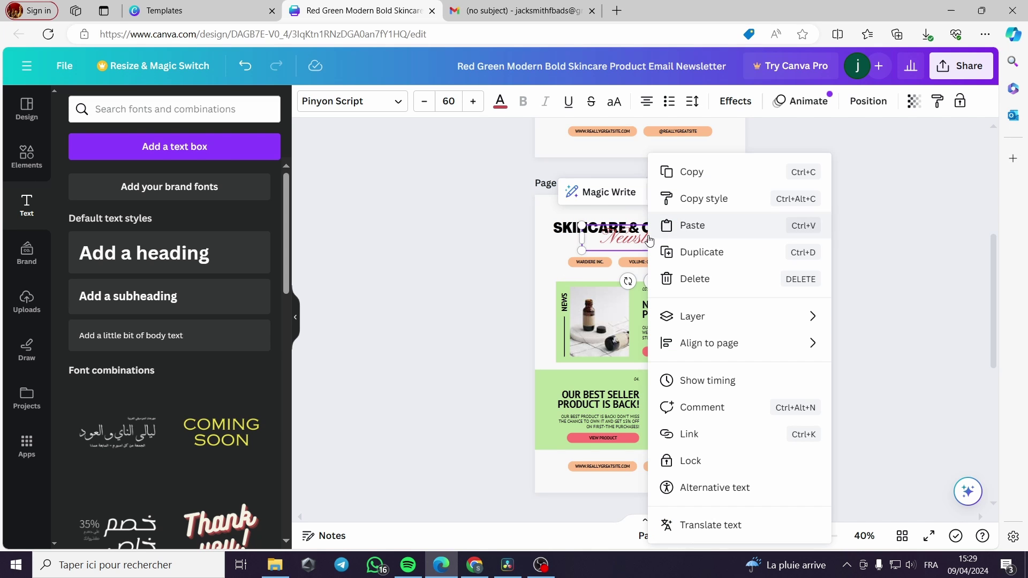
left_click(711, 171)
scroll(814, 241, "down", 5)
right_click(656, 304)
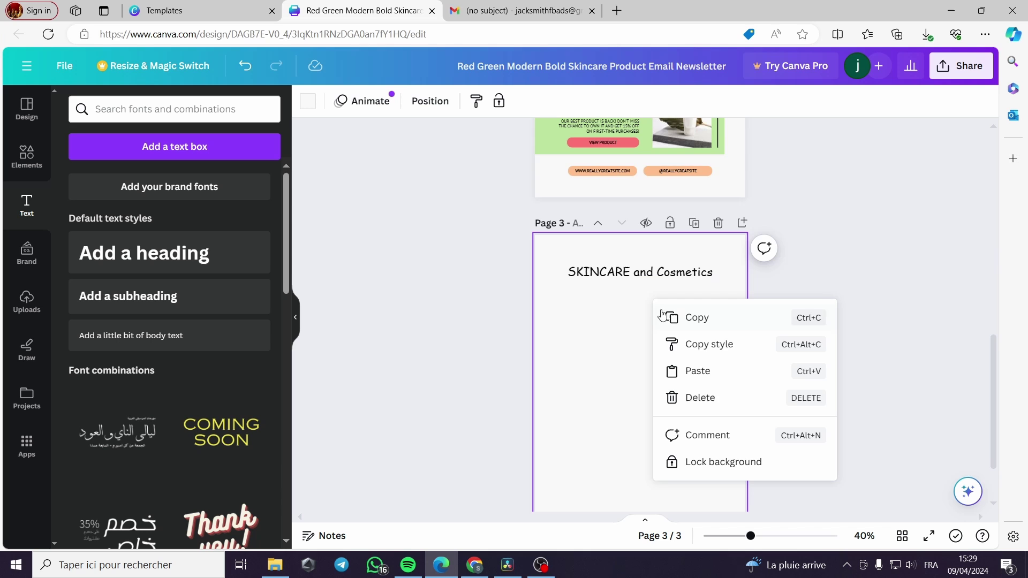
left_click(711, 375)
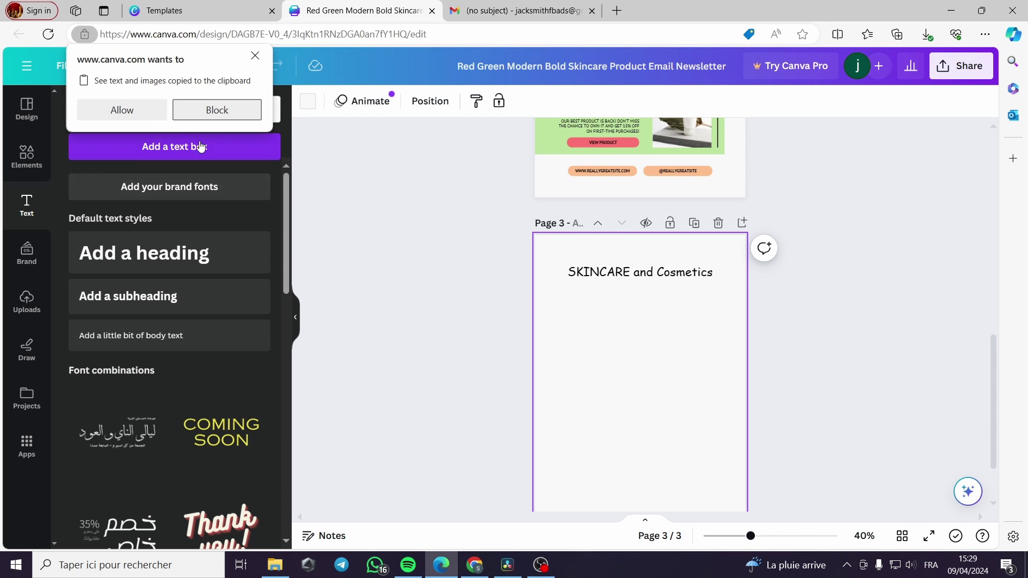
left_click(142, 111)
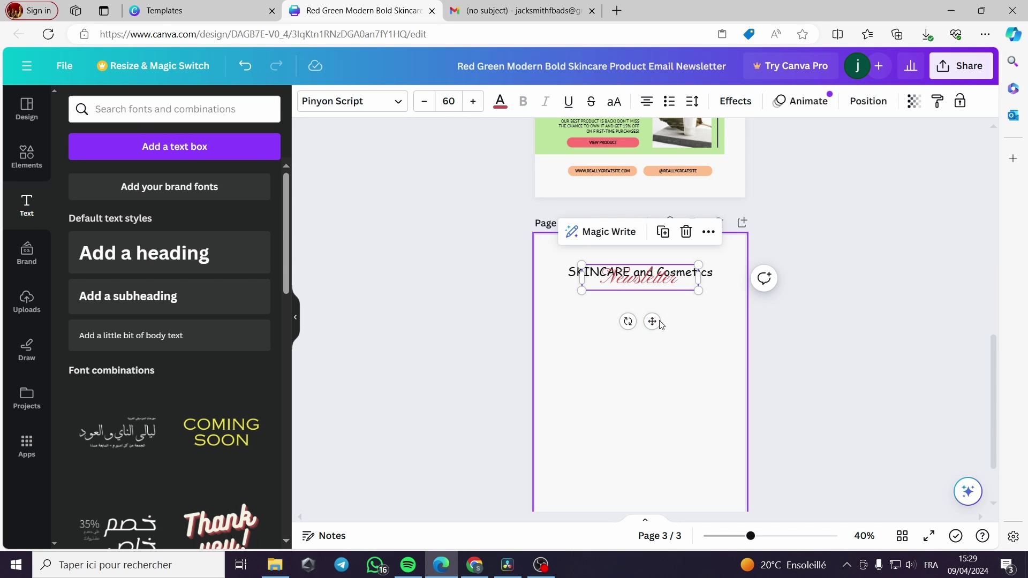
left_click_drag(656, 320, 655, 333)
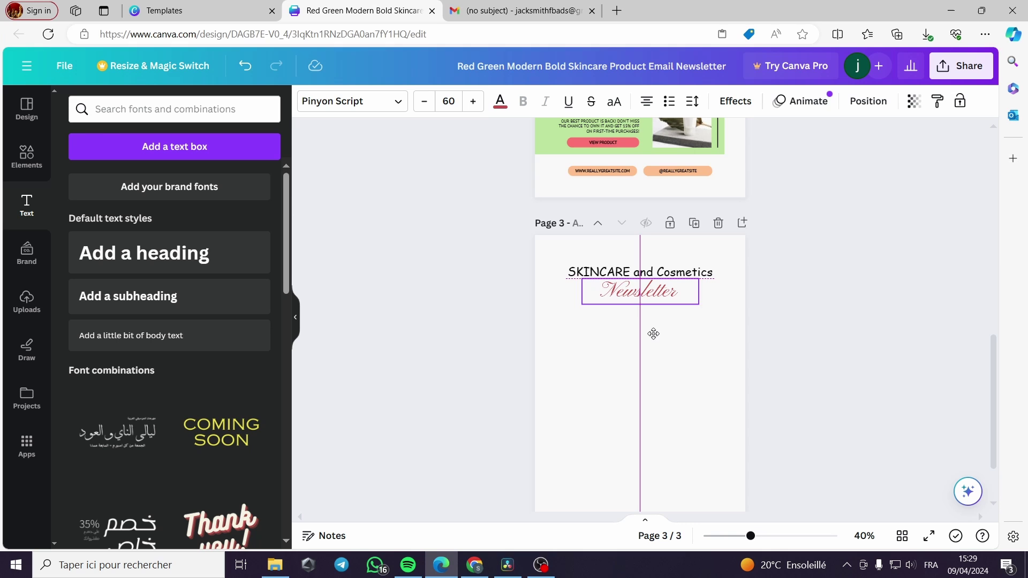
left_click(844, 343)
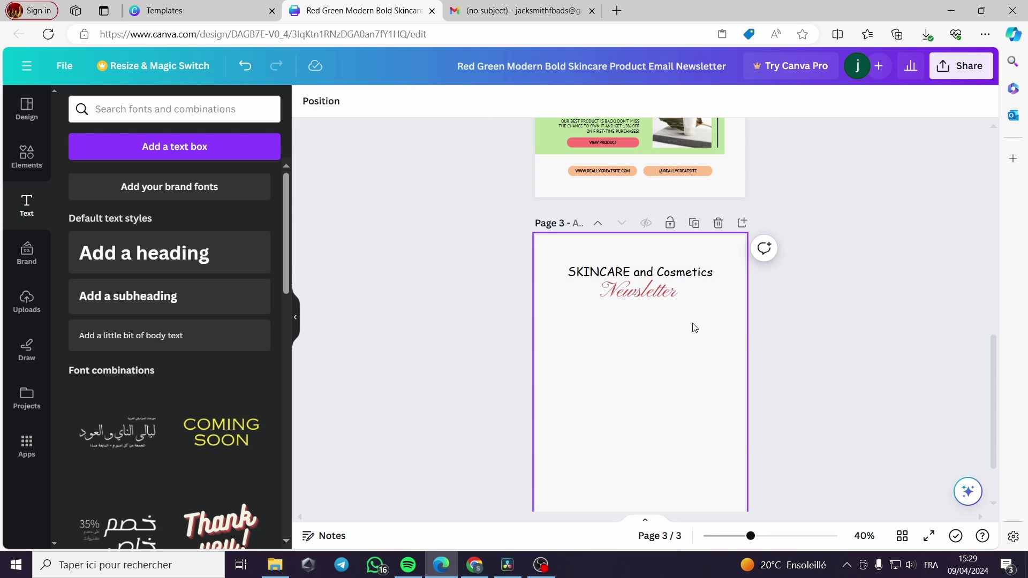
scroll(787, 362, "down", 1)
scroll(799, 353, "up", 4)
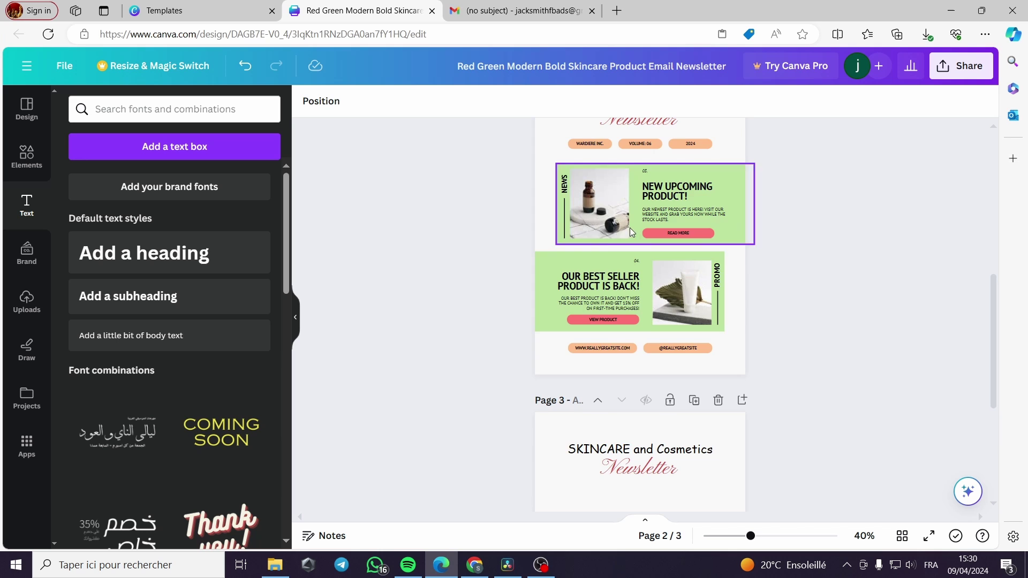
Step: Add a peach square from Elements and stretch it into a wide rectangle below the title
left_click(27, 252)
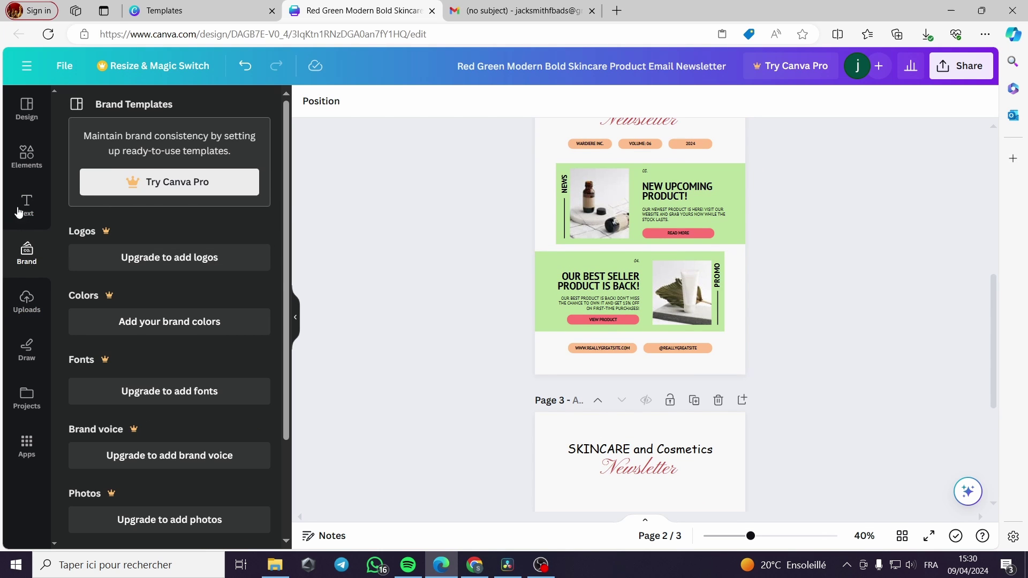
left_click(26, 155)
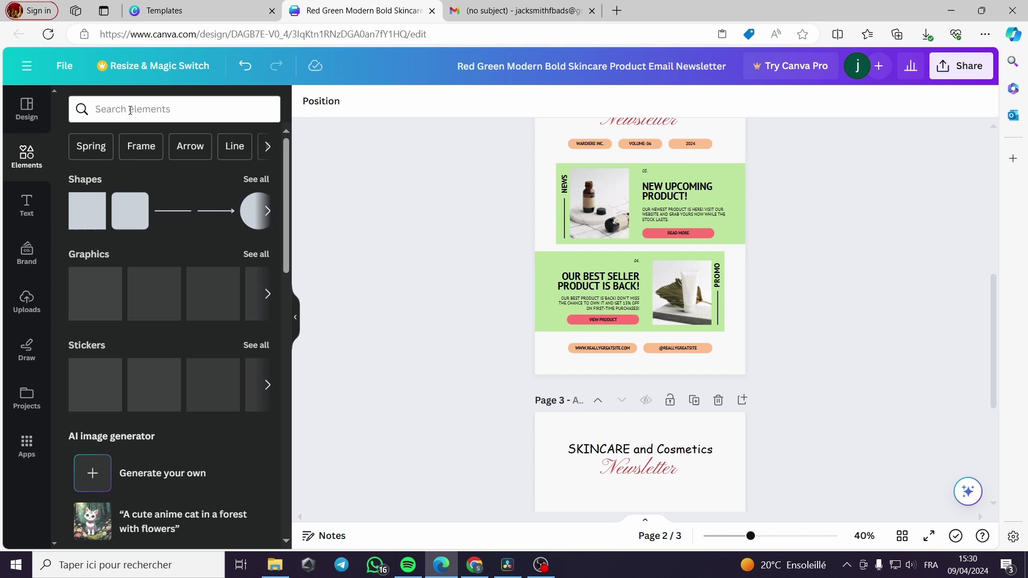
left_click(130, 220)
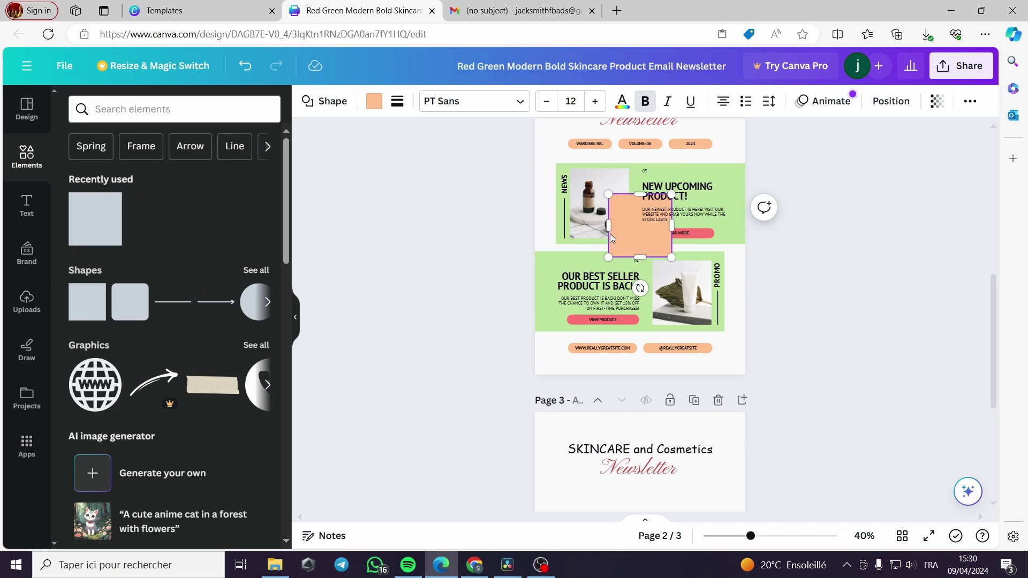
left_click_drag(625, 254, 566, 423)
scroll(812, 432, "down", 1)
scroll(811, 433, "down", 1)
scroll(812, 423, "up", 5)
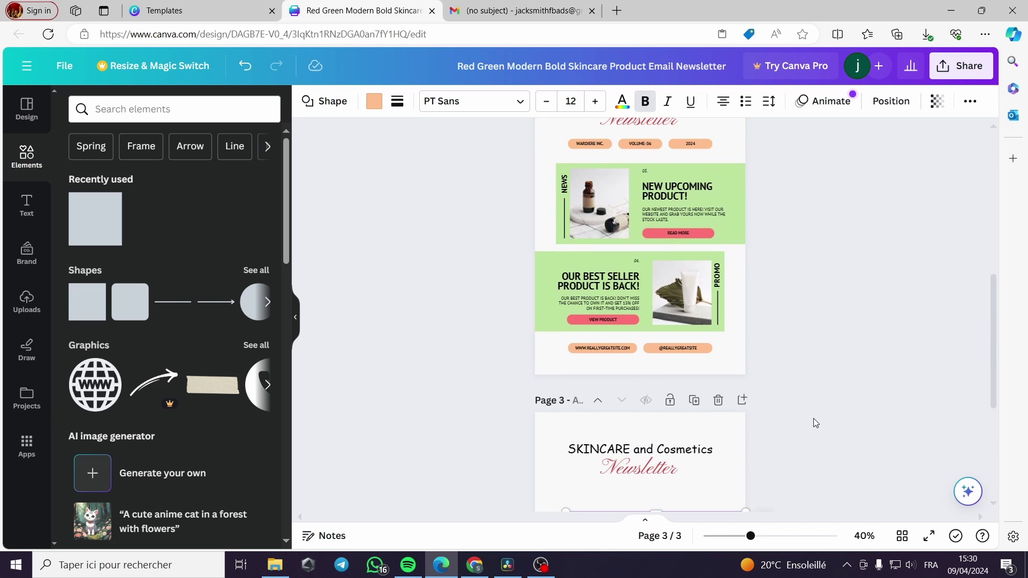
scroll(719, 322, "down", 3)
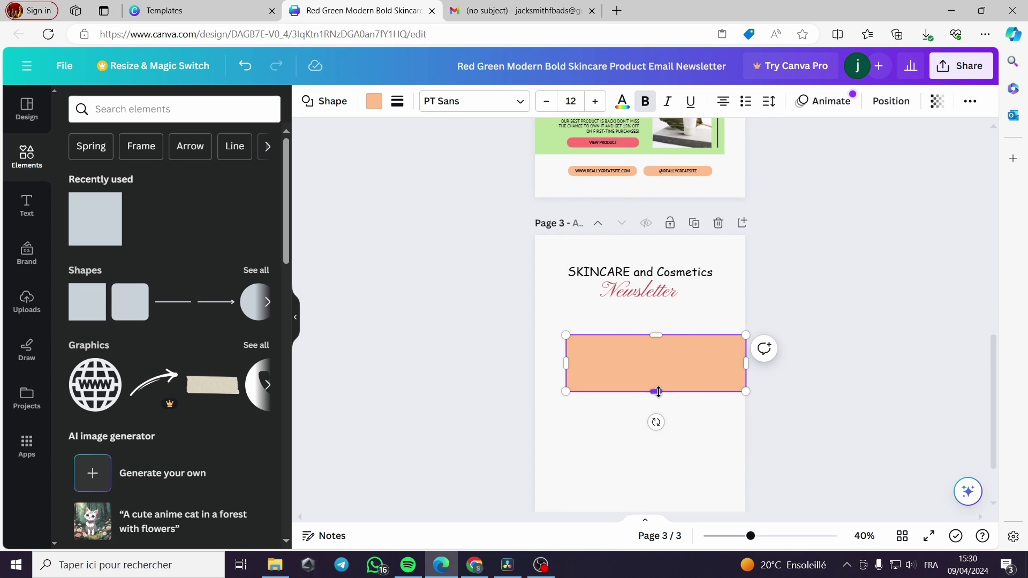
left_click_drag(656, 390, 659, 420)
scroll(817, 407, "up", 5)
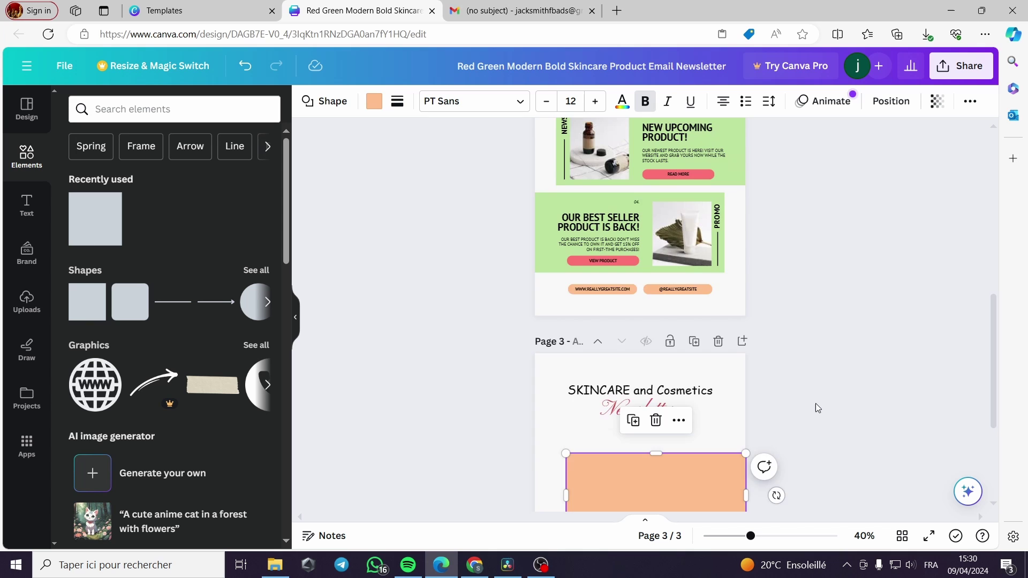
scroll(815, 406, "down", 5)
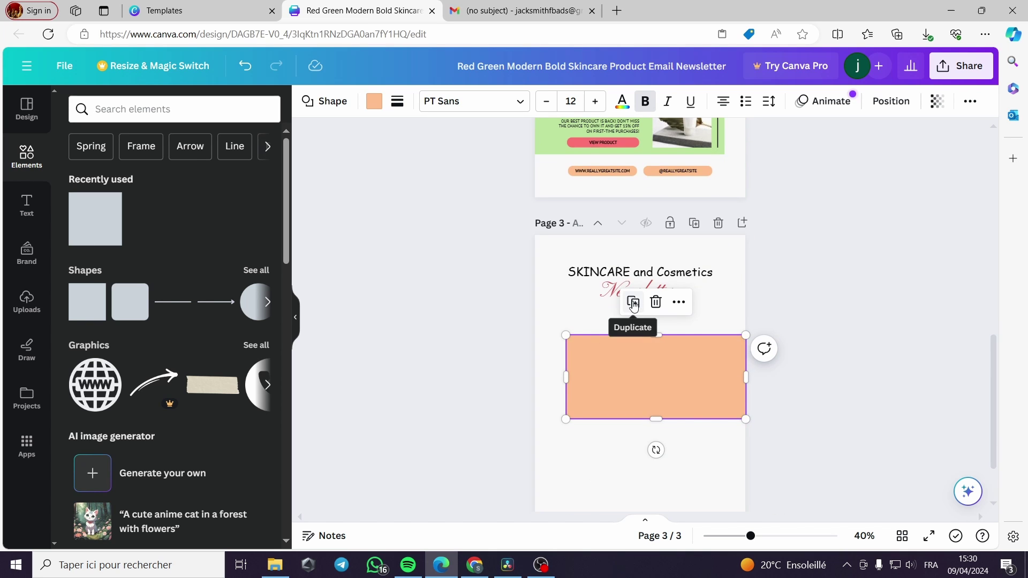
Step: Duplicate the peach rectangle and shift the copy lower, to the left edge
left_click(633, 305)
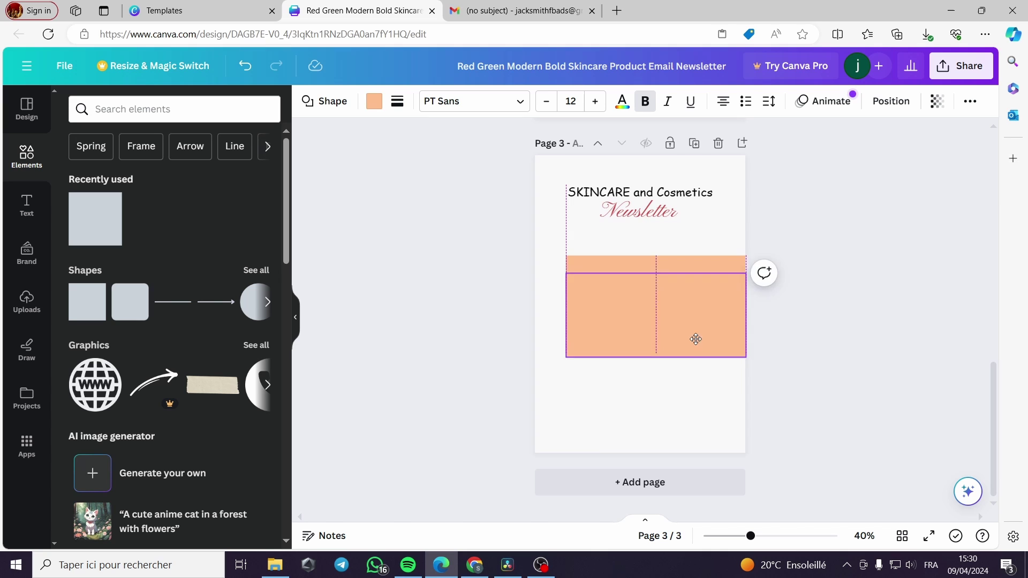
left_click_drag(699, 407, 665, 419)
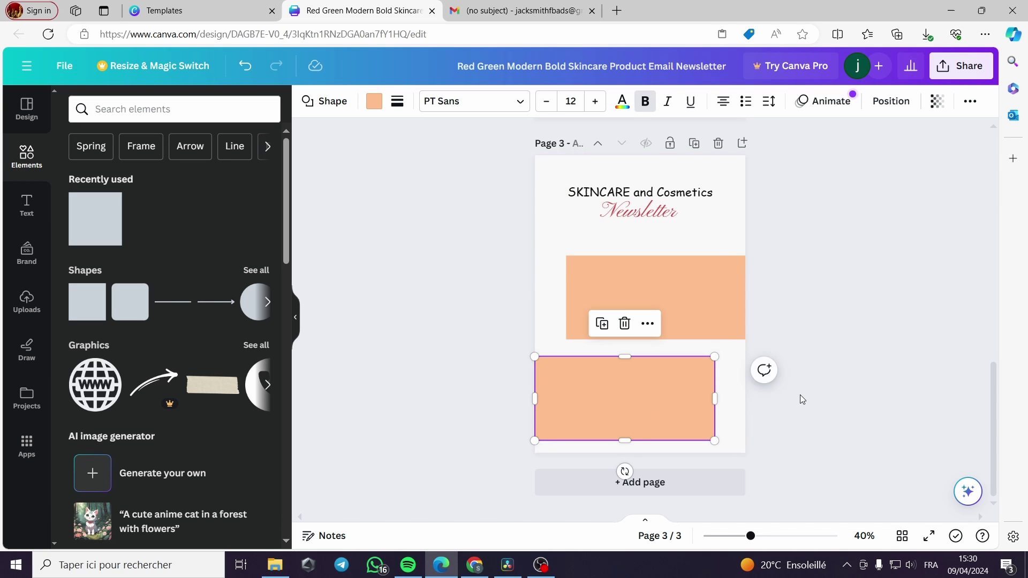
scroll(800, 394, "up", 5)
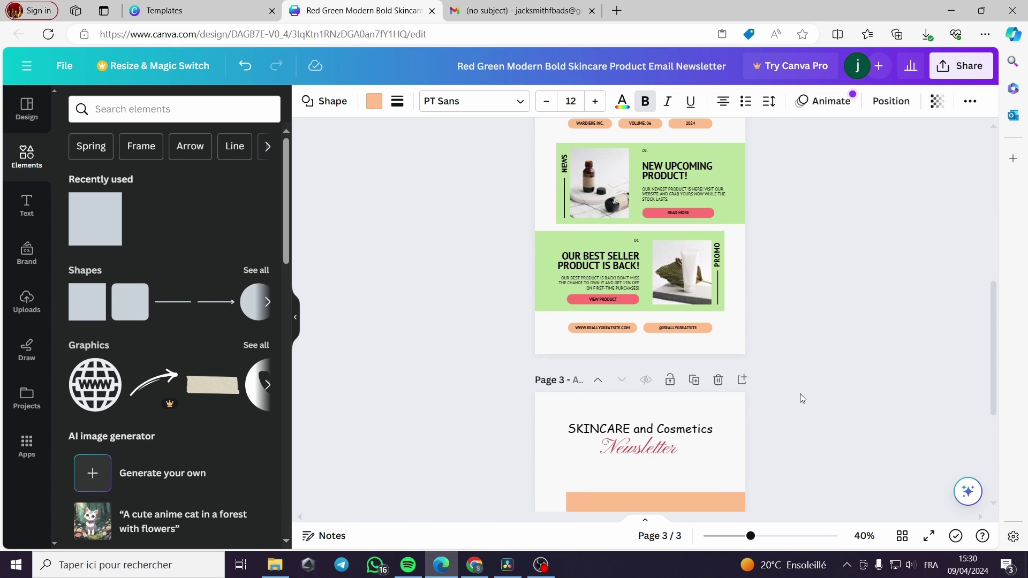
scroll(800, 394, "down", 3)
left_click(823, 386)
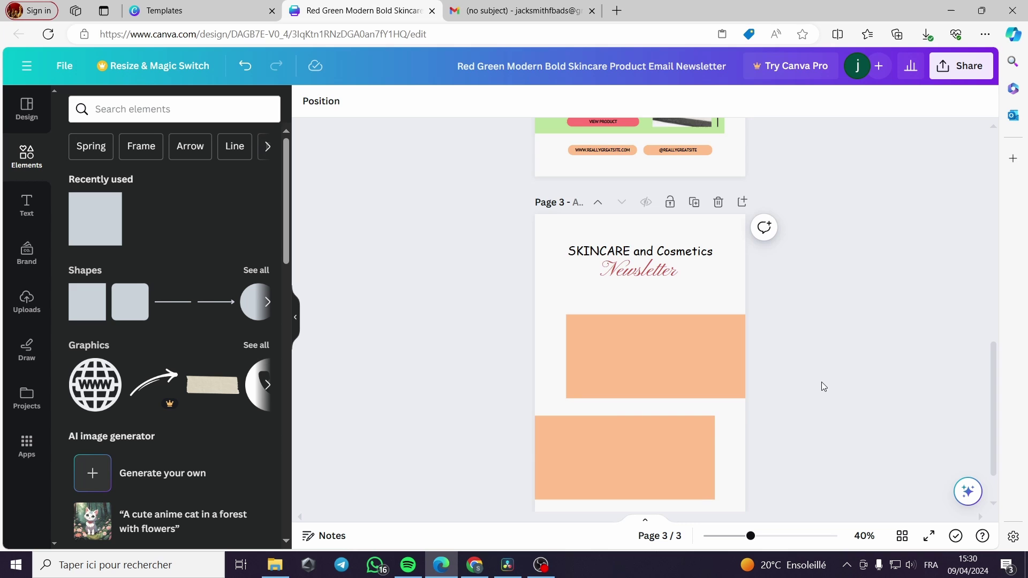
scroll(824, 387, "up", 3)
scroll(825, 381, "down", 1)
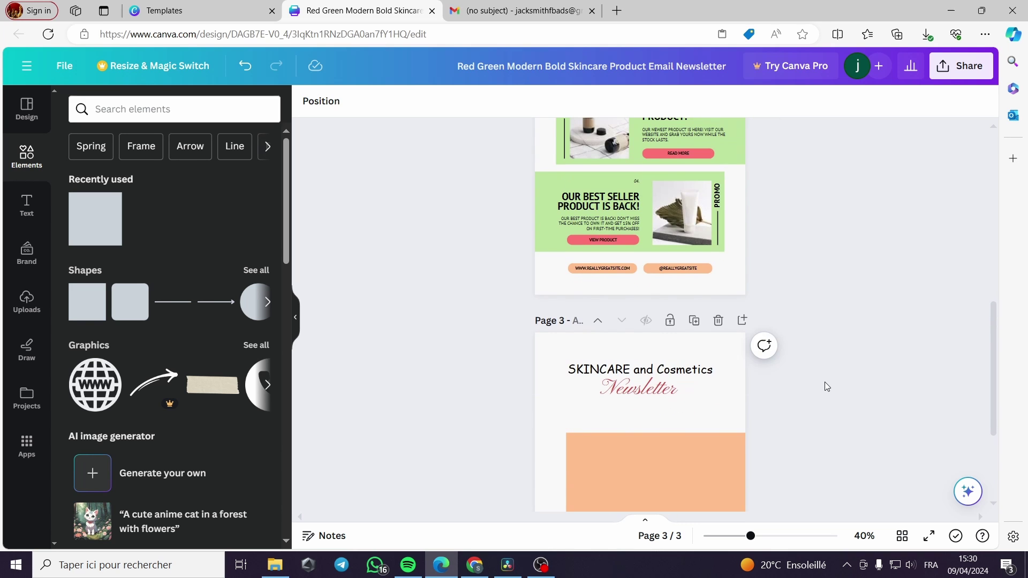
scroll(825, 381, "up", 3)
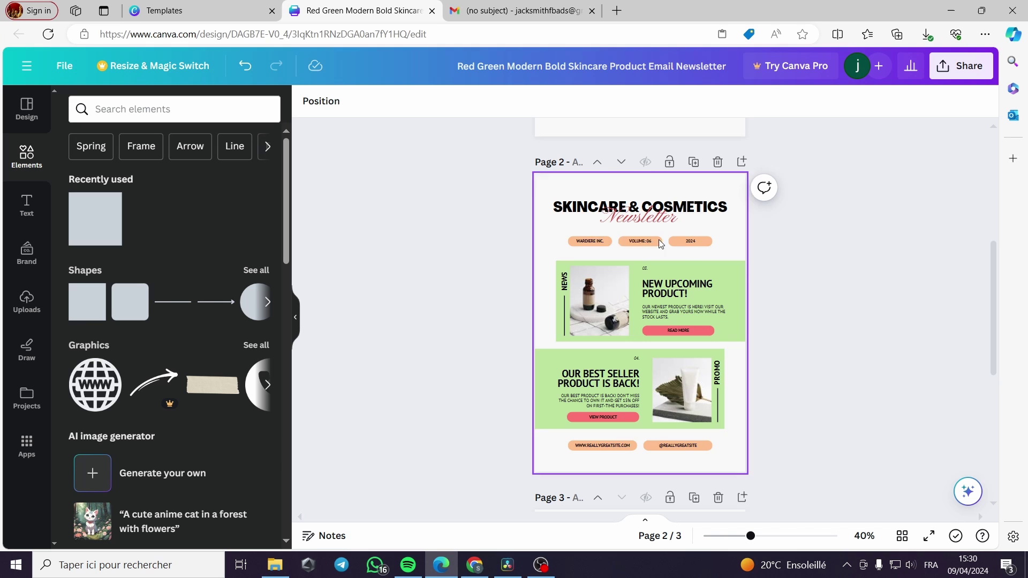
Step: Select and deselect the Newsletter script text on page 3 without changing it
scroll(847, 267, "down", 3)
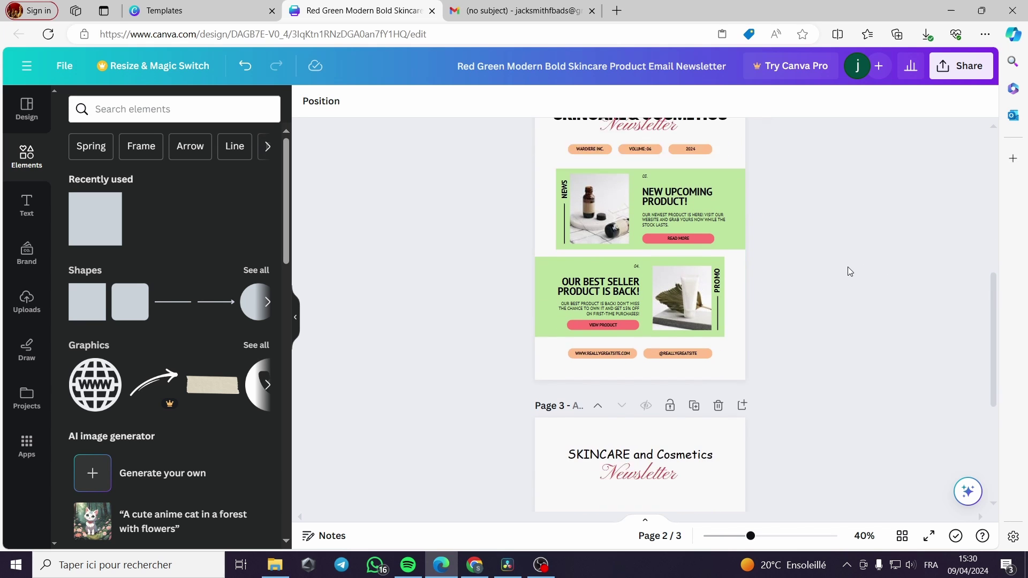
left_click(664, 382)
left_click_drag(664, 381, 665, 382)
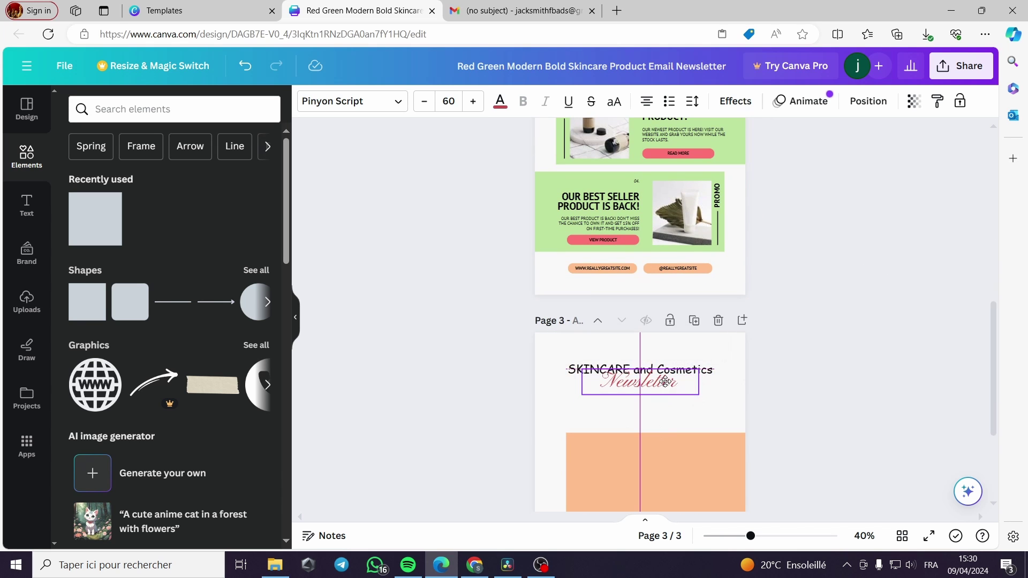
left_click(821, 354)
scroll(823, 349, "up", 2)
scroll(821, 349, "down", 4)
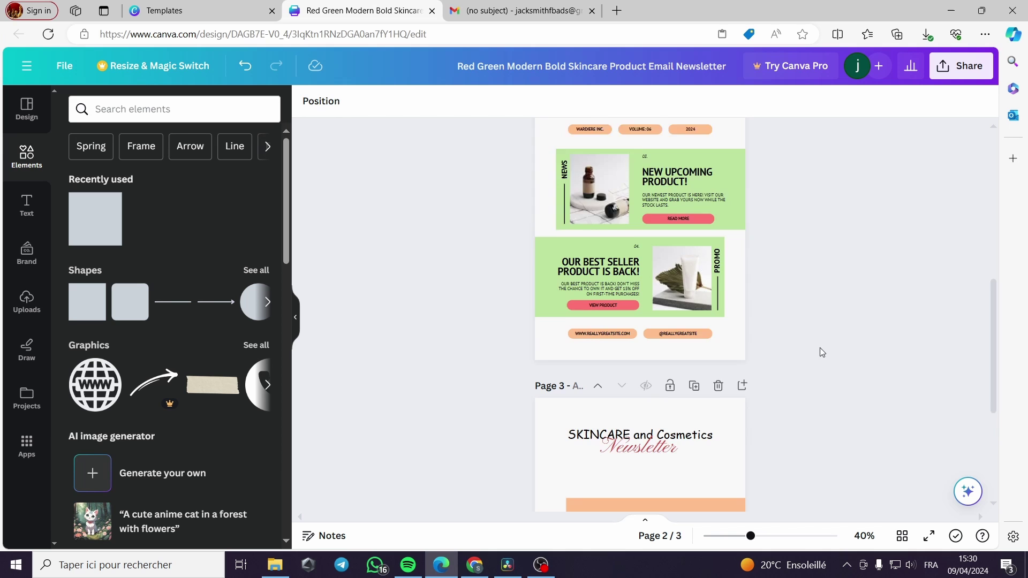
left_click_drag(645, 270, 645, 270)
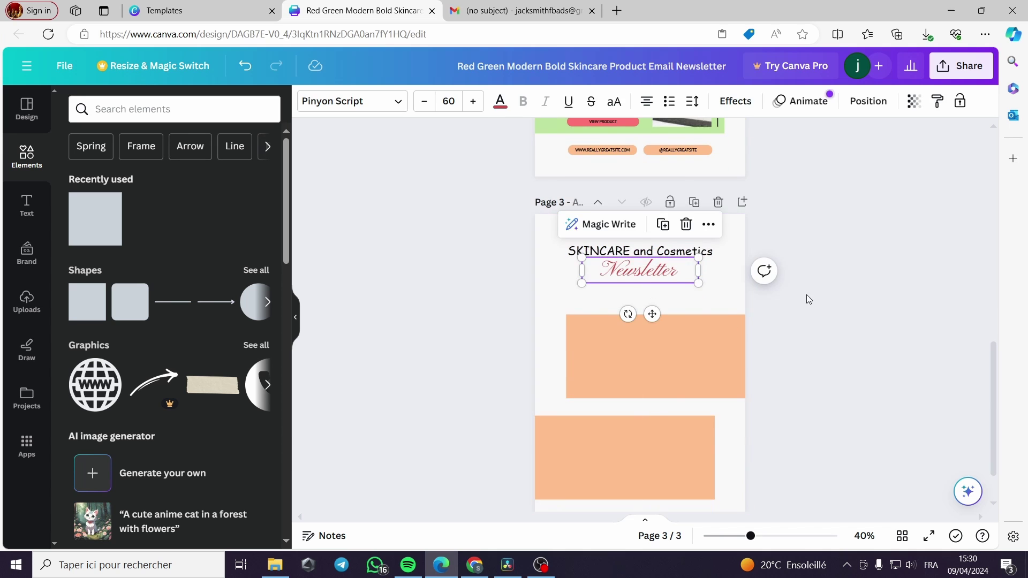
left_click(807, 295)
scroll(783, 297, "up", 3)
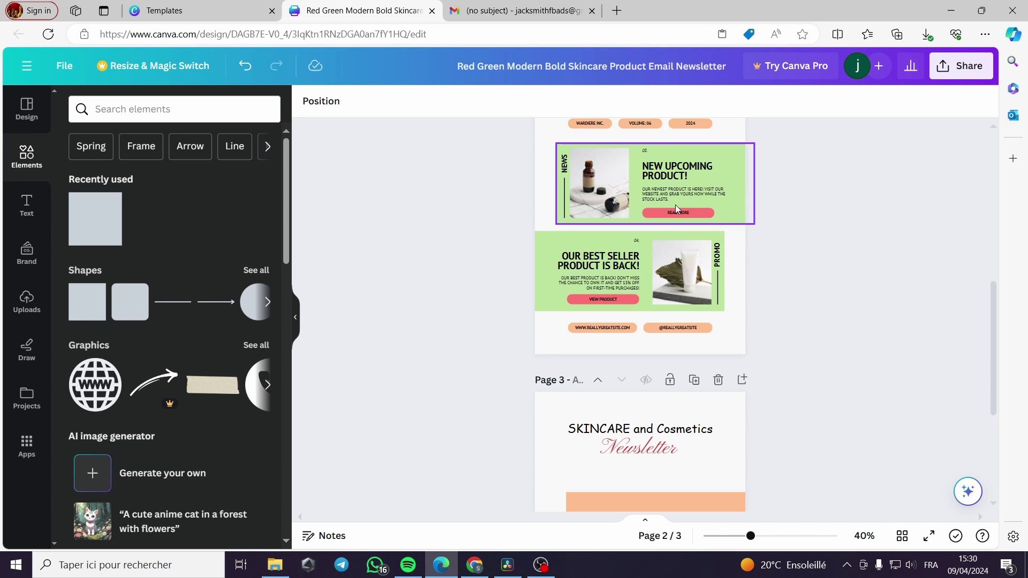
Step: Add a square, flatten it into a thin pink bar, and place it on the upper peach block
left_click(148, 301)
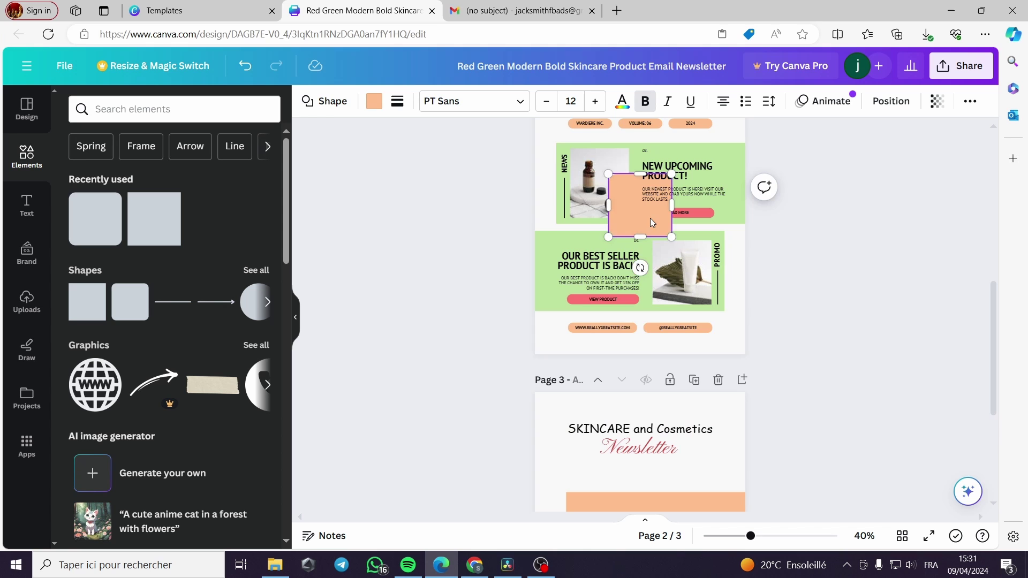
left_click_drag(652, 223, 599, 434)
scroll(853, 355, "down", 3)
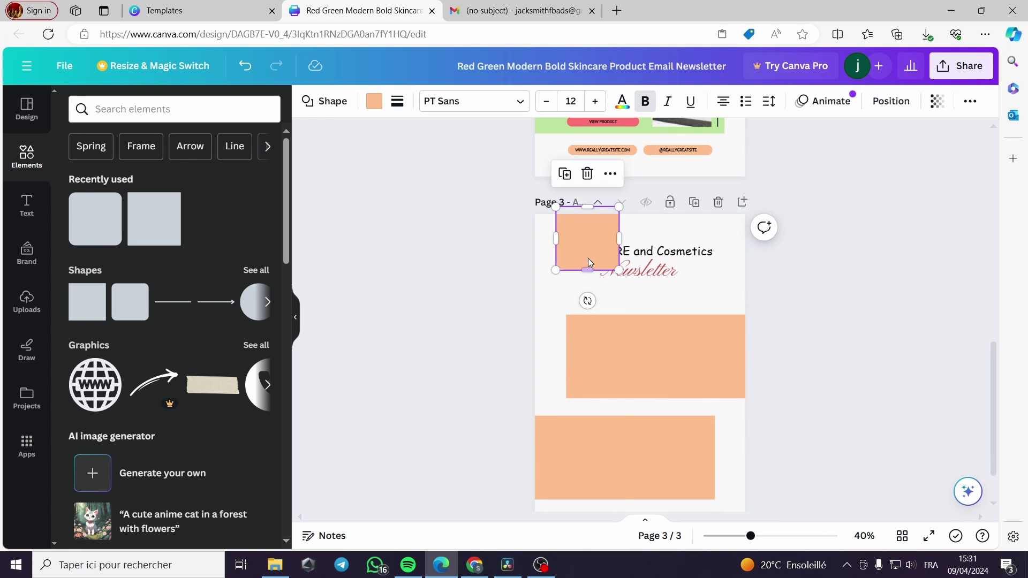
left_click_drag(588, 263, 589, 288)
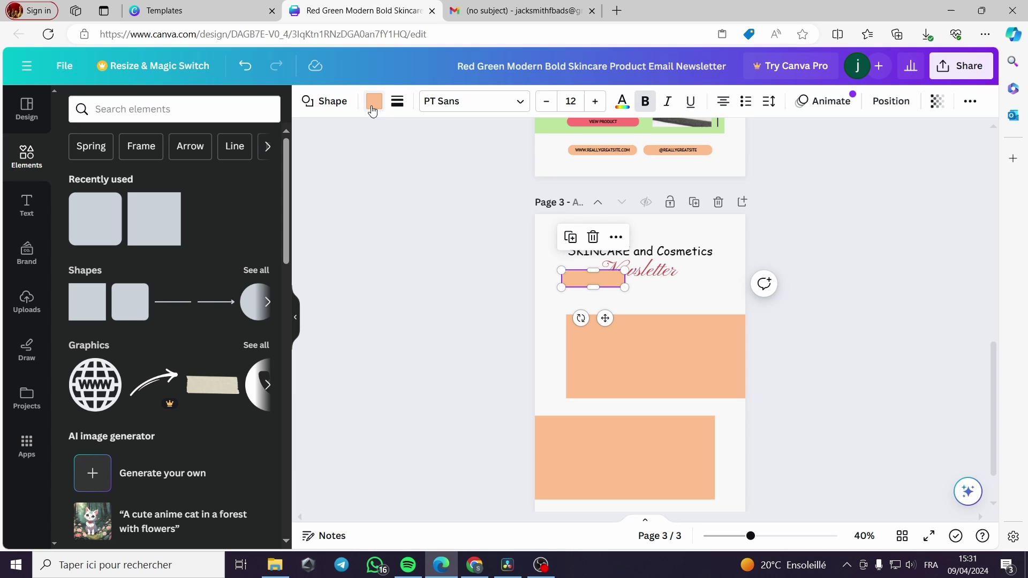
left_click(374, 101)
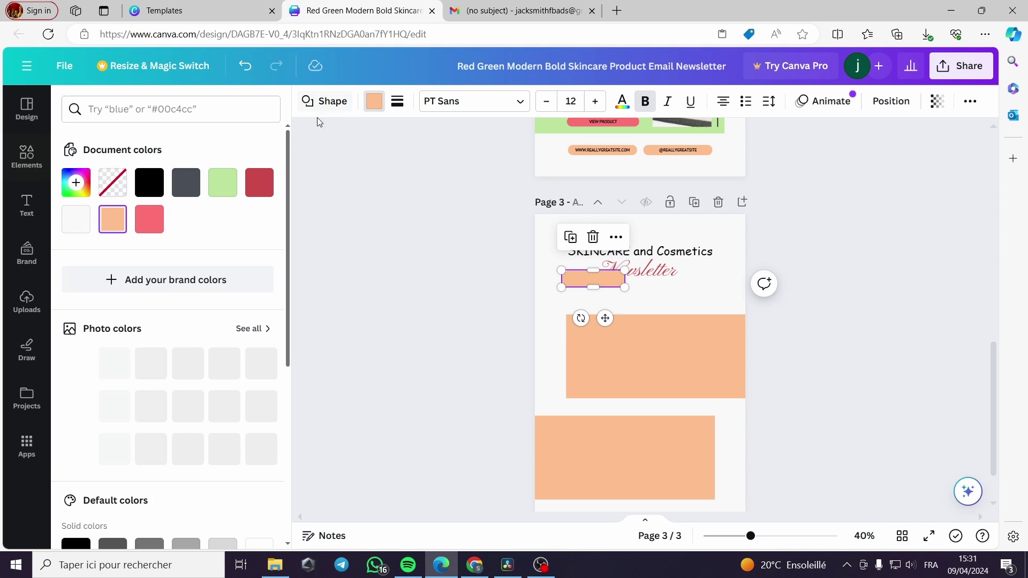
left_click(258, 184)
left_click(149, 219)
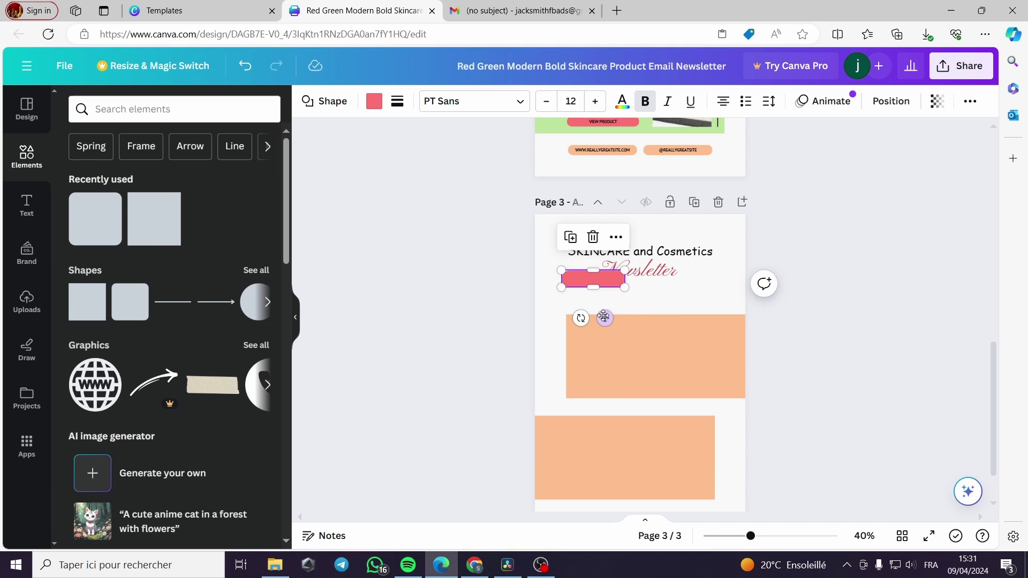
left_click_drag(605, 317, 674, 419)
Step: Widen the pink bar on the upper peach block
scroll(833, 385, "up", 3)
scroll(834, 385, "down", 3)
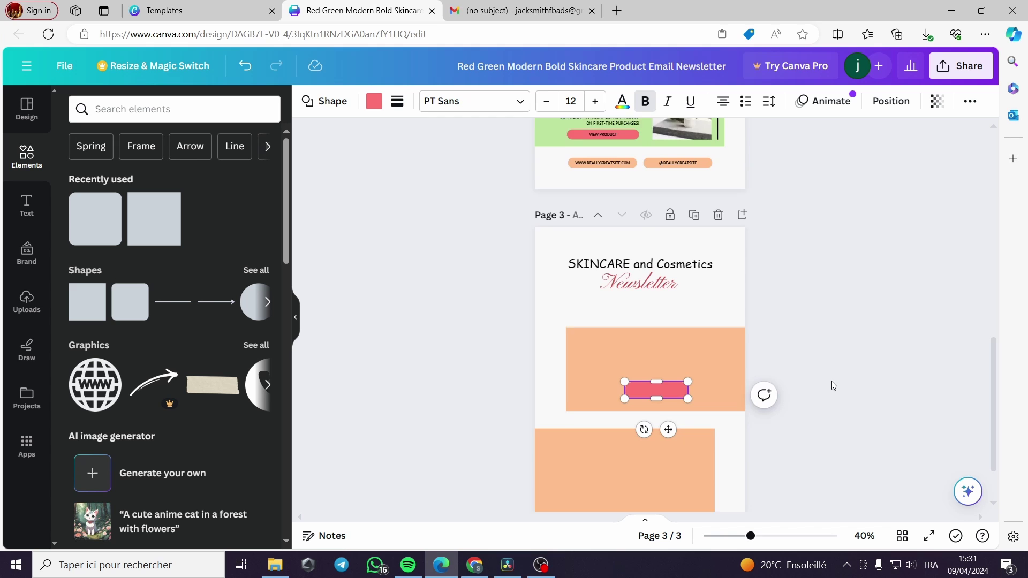
left_click_drag(688, 386, 709, 419)
scroll(853, 404, "up", 3)
scroll(852, 404, "down", 3)
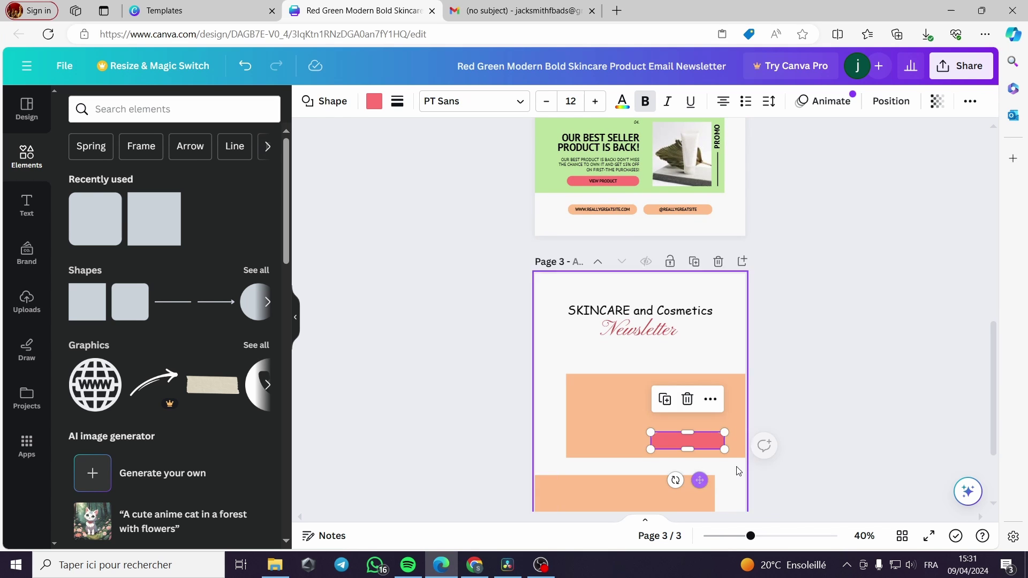
scroll(822, 415, "down", 3)
Step: Duplicate the pink bar into the lower peach block and adjust its position and size
left_click(679, 320)
left_click(665, 280)
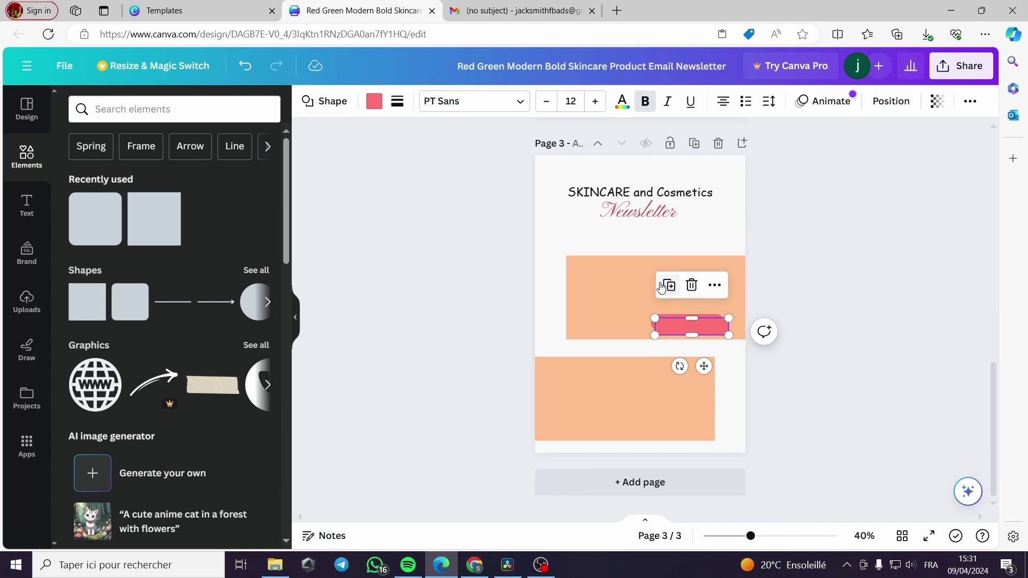
left_click_drag(700, 362, 616, 453)
scroll(630, 455, "up", 7)
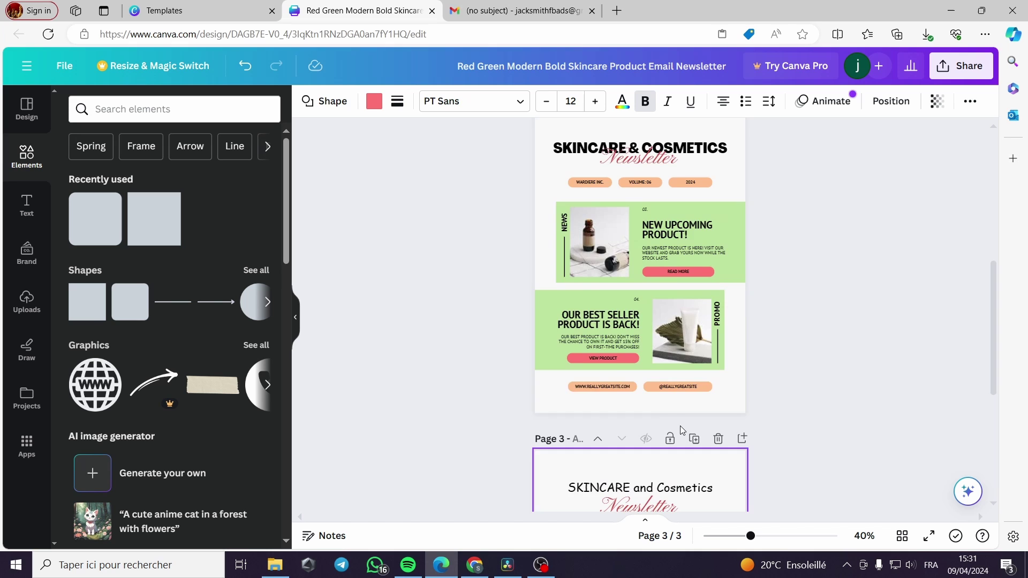
scroll(614, 309, "down", 6)
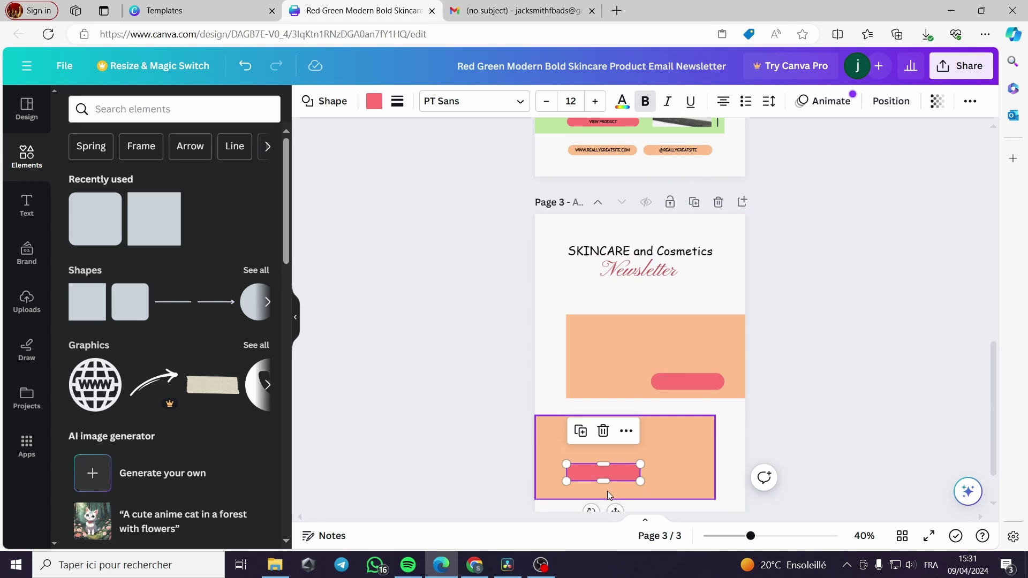
left_click_drag(616, 509, 615, 525)
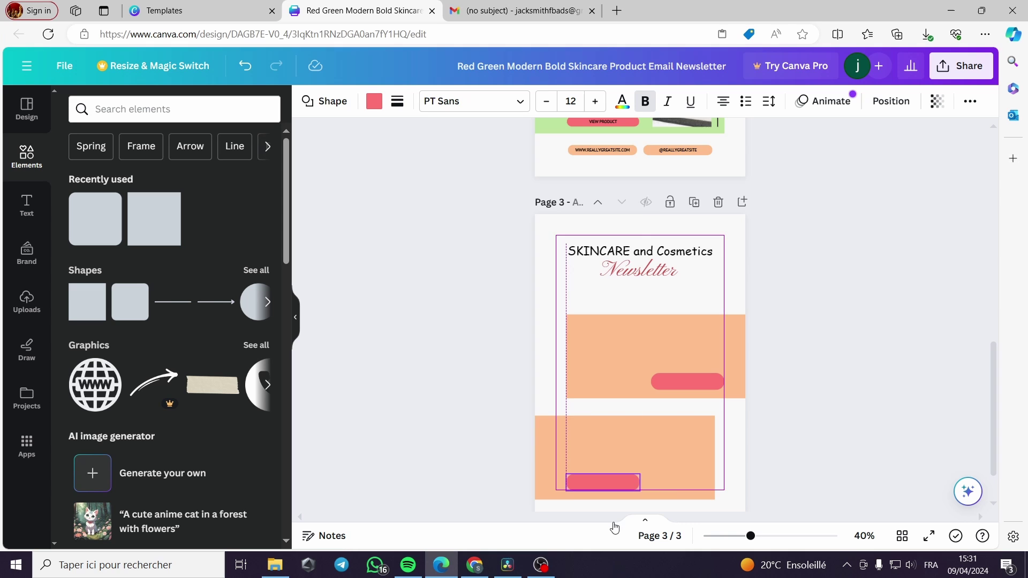
left_click_drag(614, 527, 618, 527)
left_click_drag(606, 475, 574, 491)
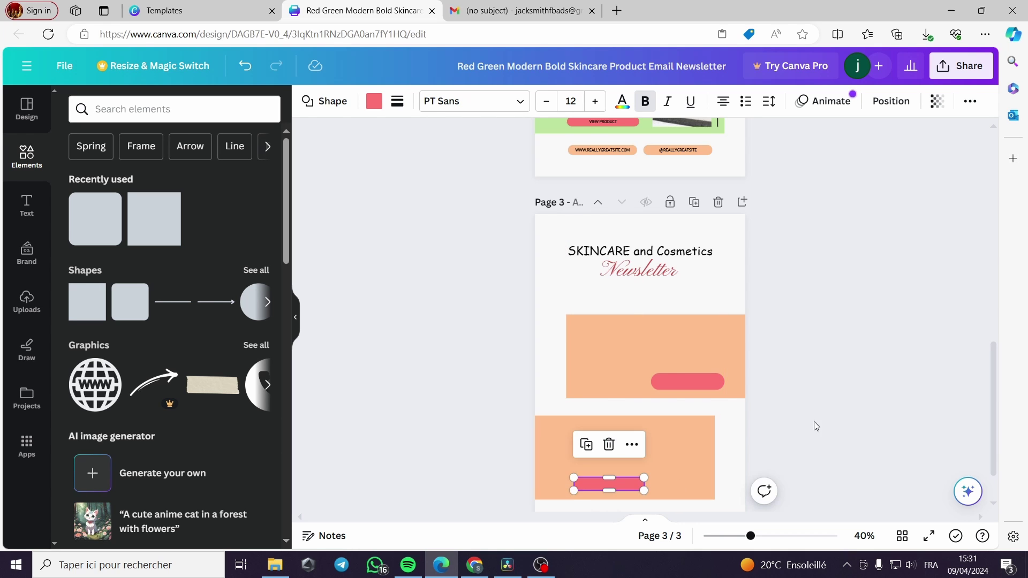
Step: Slightly resize the upper pink bar, then compare pages 2 and 3
left_click(697, 383)
left_click_drag(725, 371, 727, 391)
left_click(811, 381)
scroll(776, 410, "up", 3)
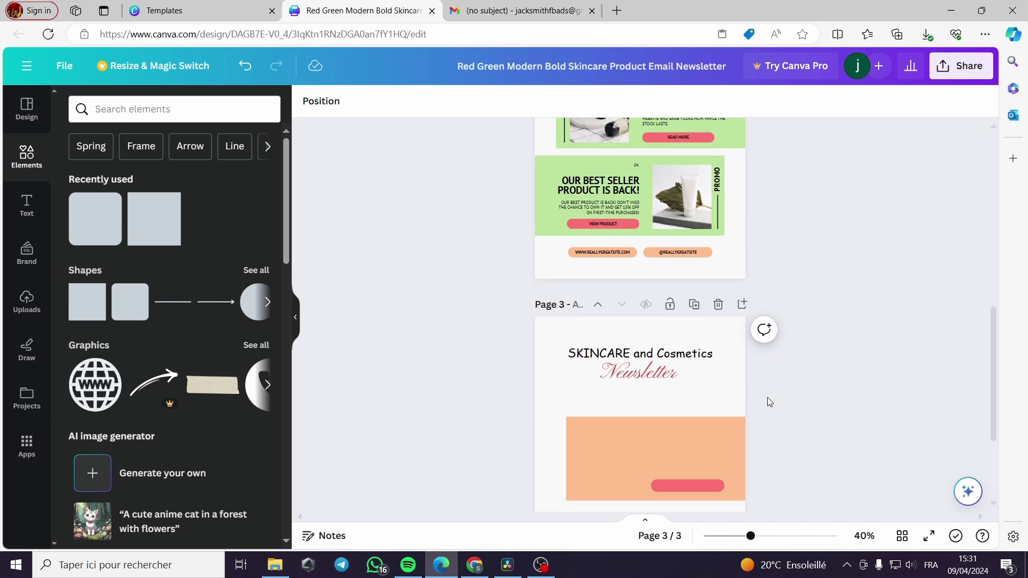
scroll(763, 397, "down", 4)
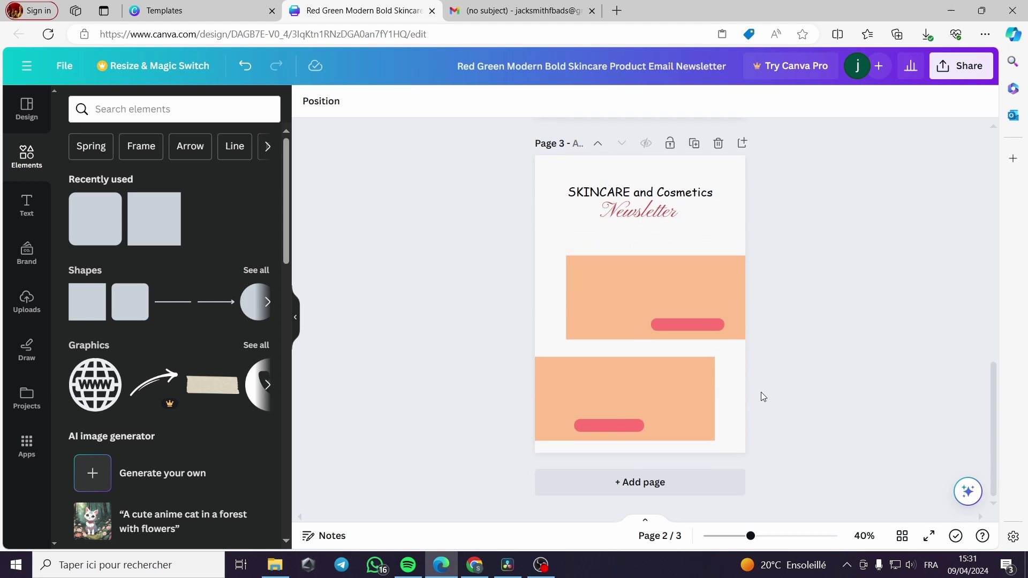
scroll(763, 396, "up", 2)
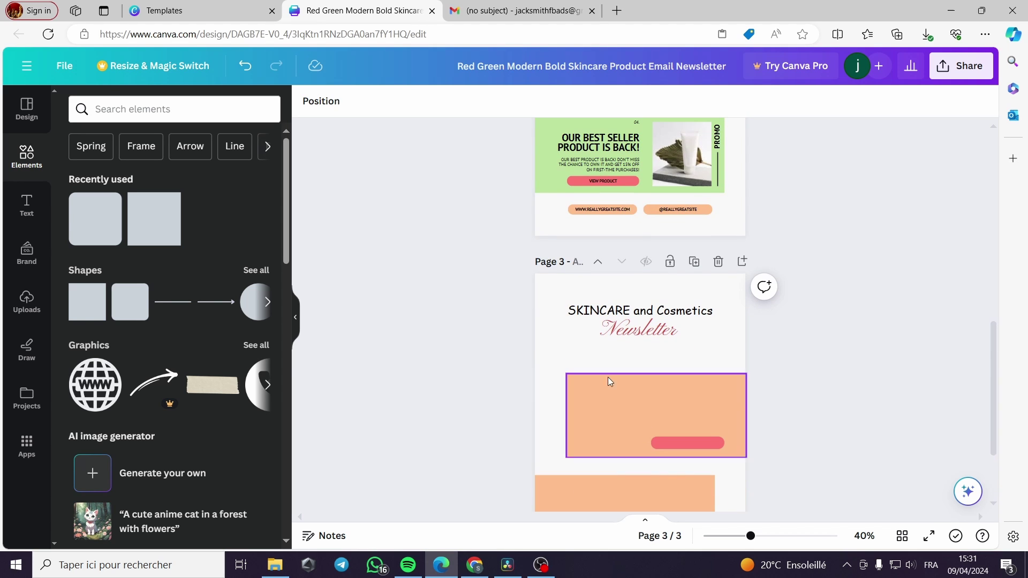
Step: Inspect page 2's vertical PROMO label and the thin line beneath it
left_click(690, 166)
scroll(737, 304, "up", 3)
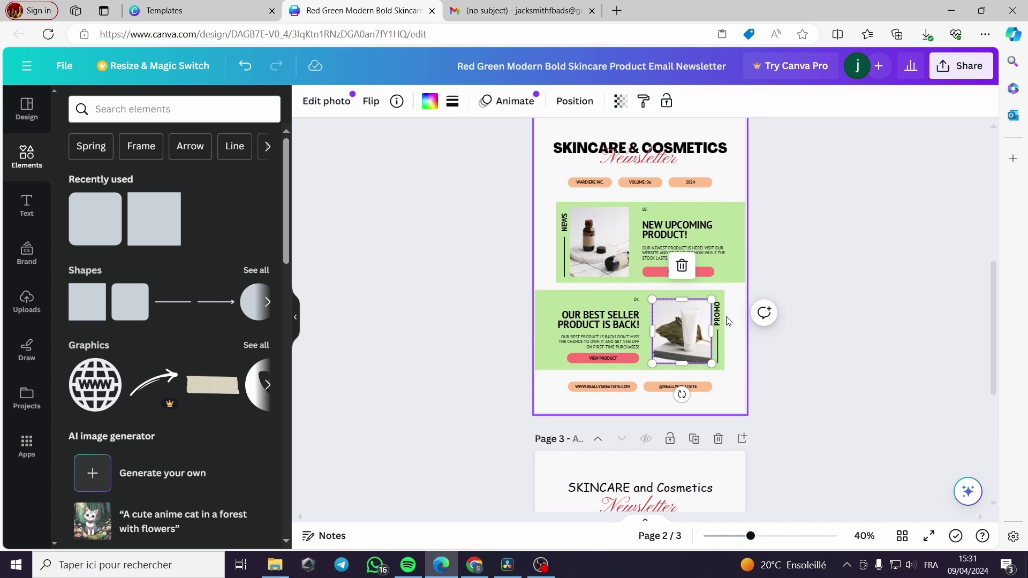
left_click(719, 320)
left_click(718, 346)
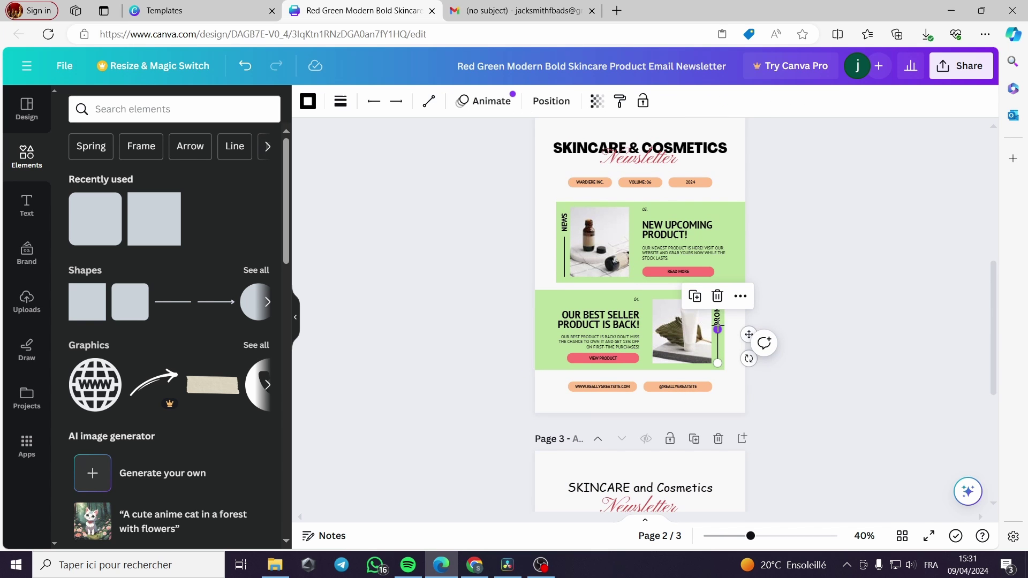
left_click(717, 321)
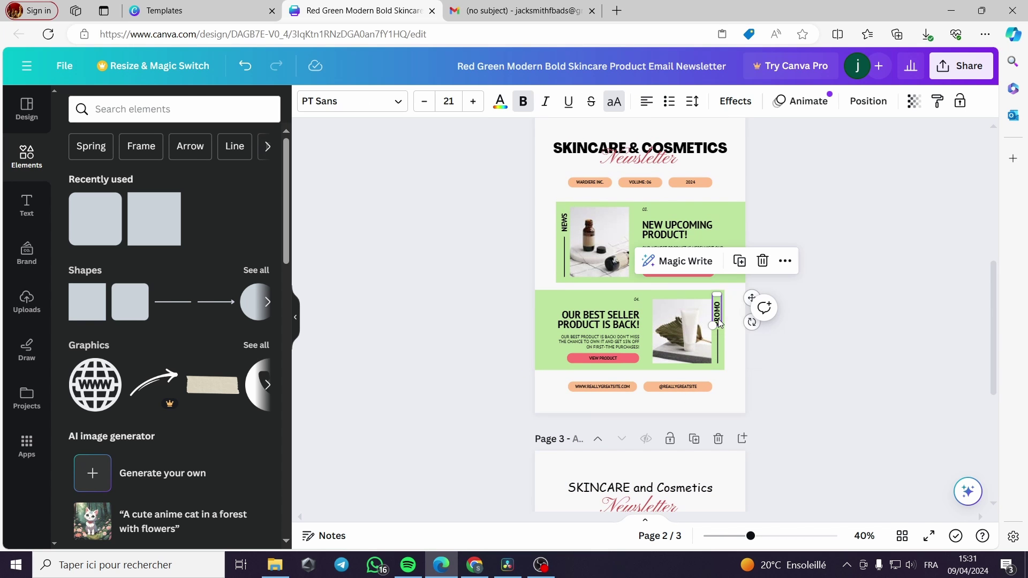
Step: Add a line shape, make it a short vertical stroke, and place lines in the peach panels
left_click(179, 309)
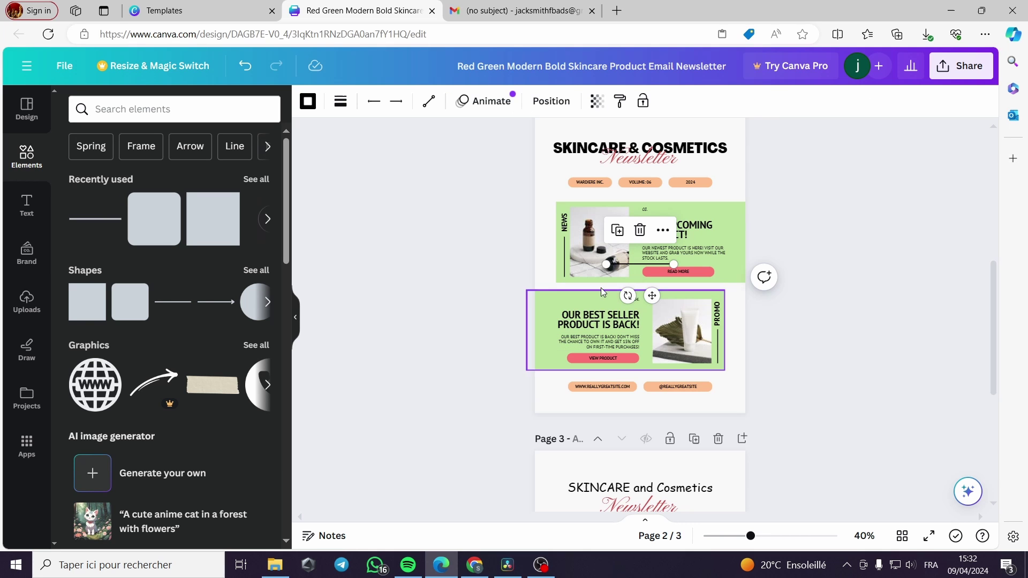
left_click_drag(664, 300, 742, 273)
scroll(780, 361, "down", 5)
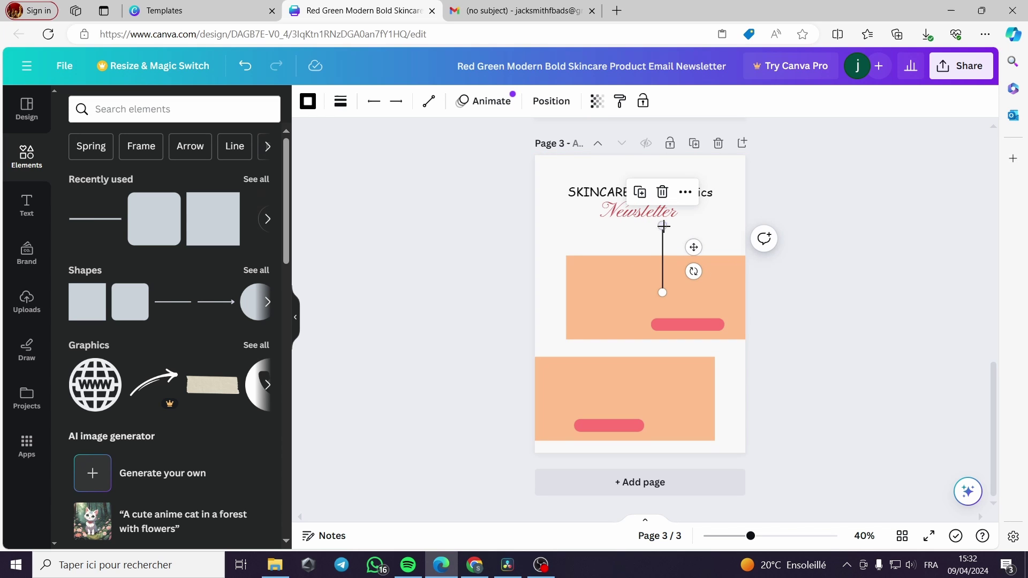
left_click_drag(662, 226, 762, 285)
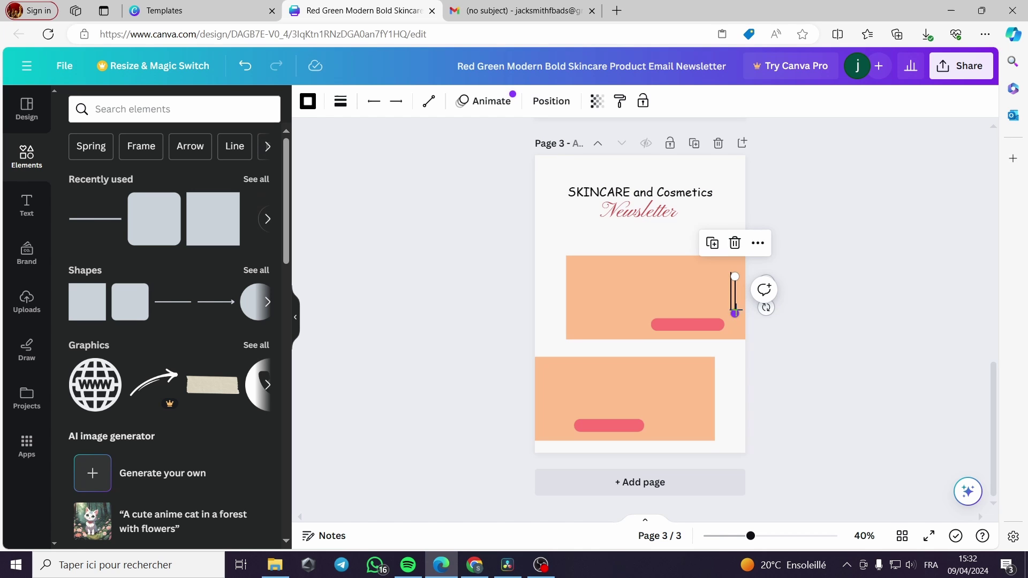
left_click_drag(735, 292, 544, 394)
Step: Duplicate page 2's vertical NEWS label and place it above the line in page 3's upper panel
left_click(824, 348)
scroll(827, 346, "up", 5)
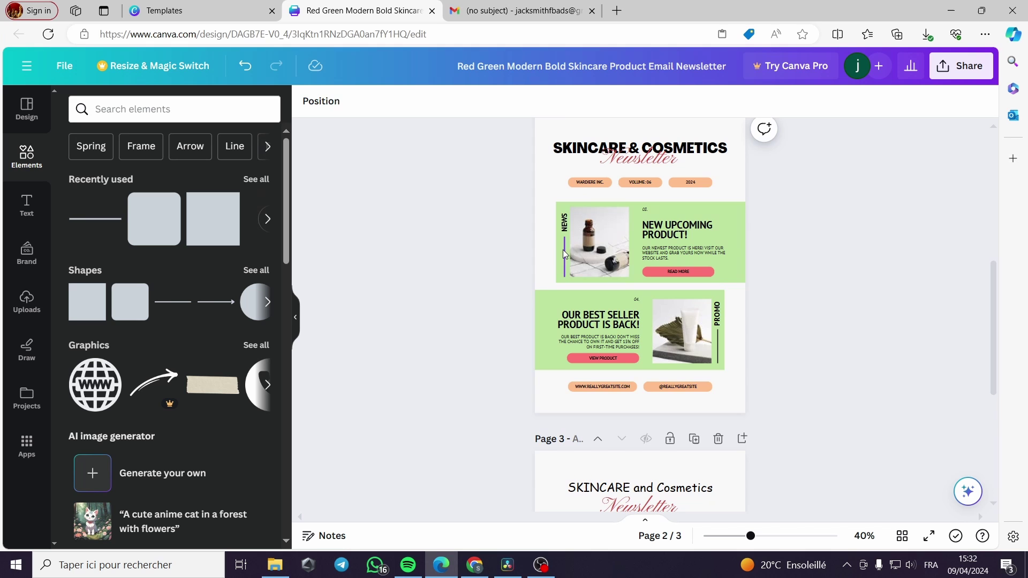
left_click(563, 225)
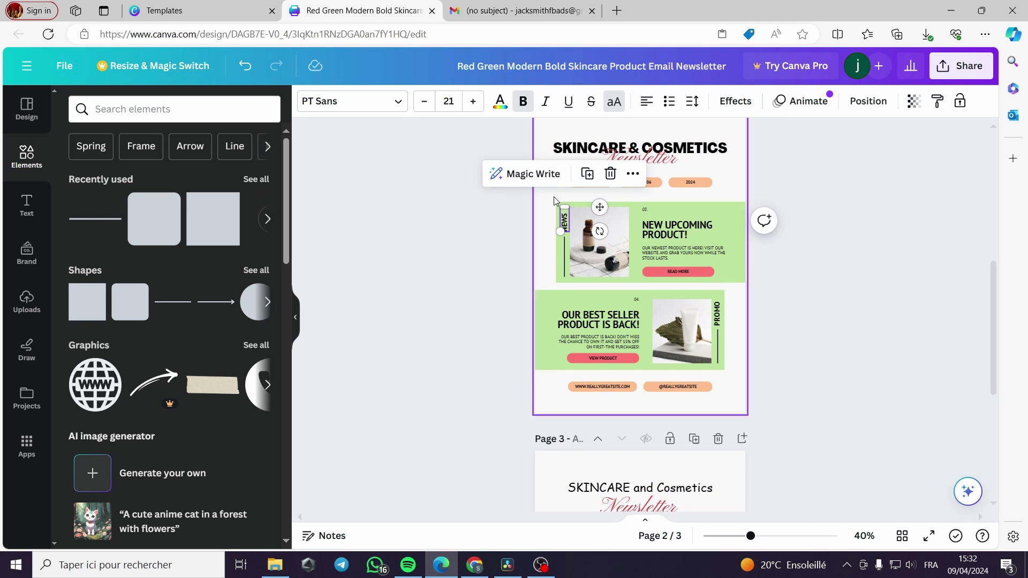
left_click(588, 174)
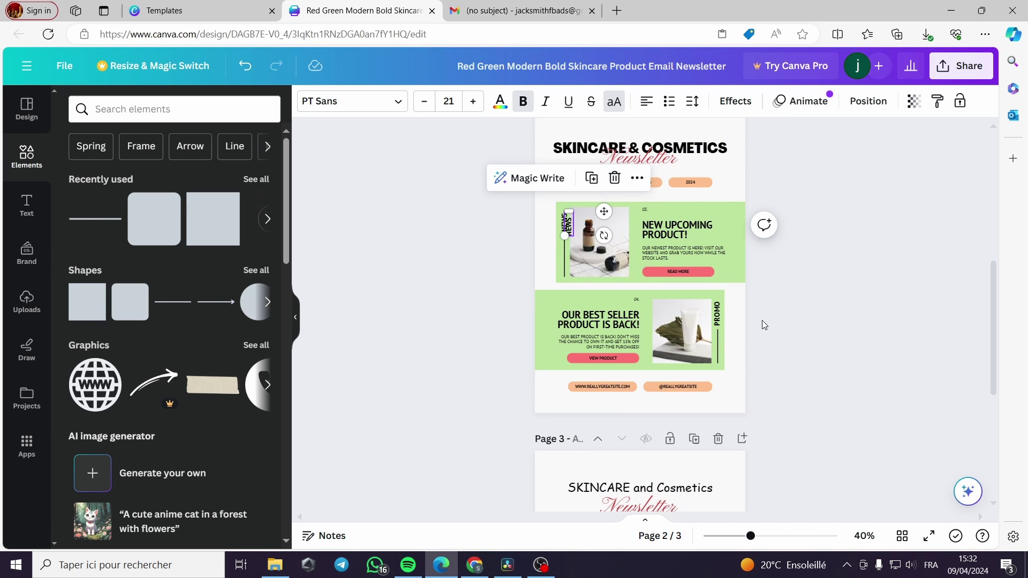
left_click_drag(605, 212, 769, 260)
scroll(769, 256, "up", 5)
scroll(762, 298, "down", 5)
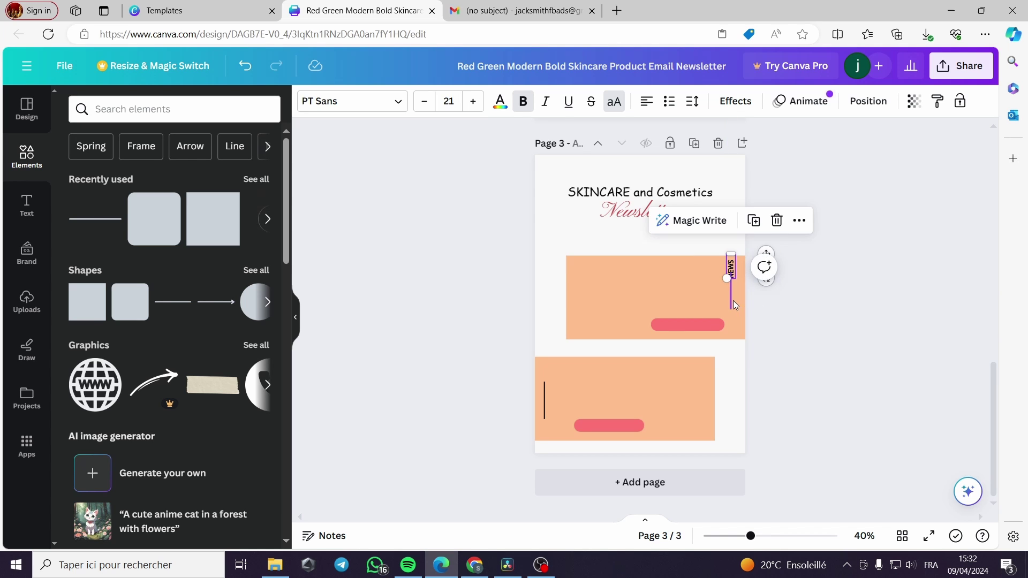
left_click_drag(734, 301, 733, 311)
left_click(811, 290)
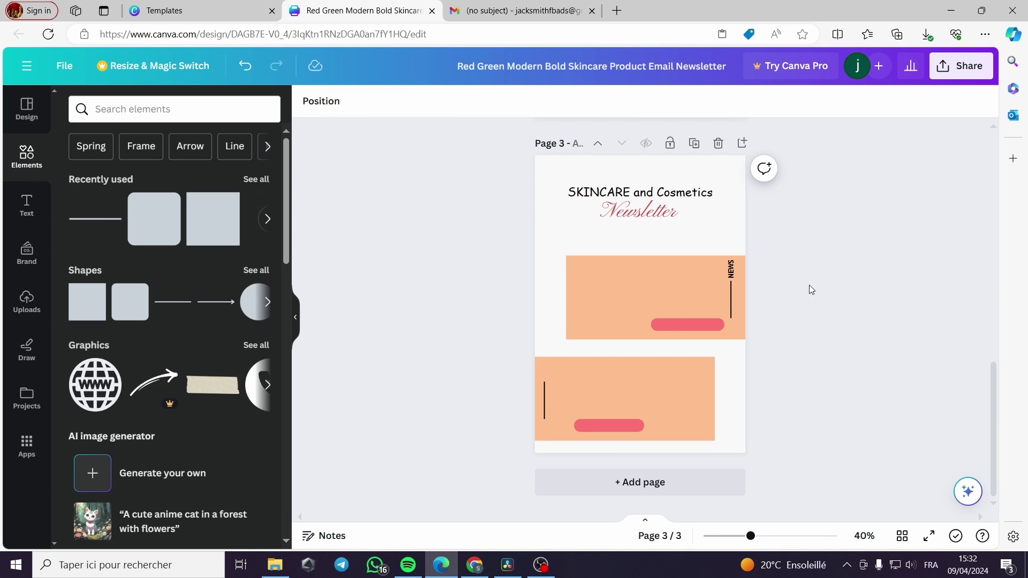
Step: Realign the lower panel's vertical line to the snap guide
mouse_move(544, 400)
left_mouse_down()
mouse_move(547, 413)
mouse_move(546, 393)
left_mouse_up()
left_click(800, 348)
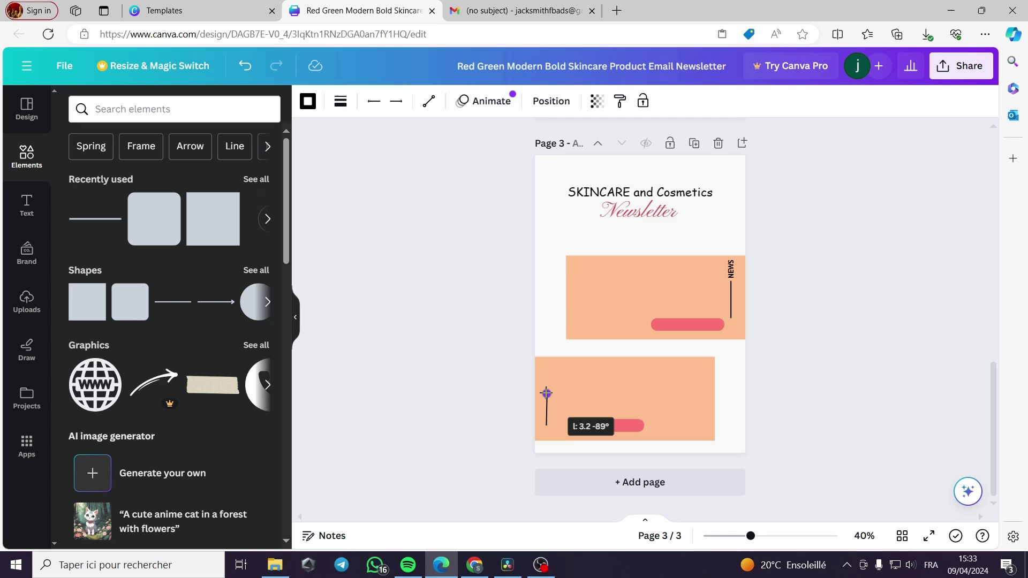
left_click_drag(546, 397, 546, 397)
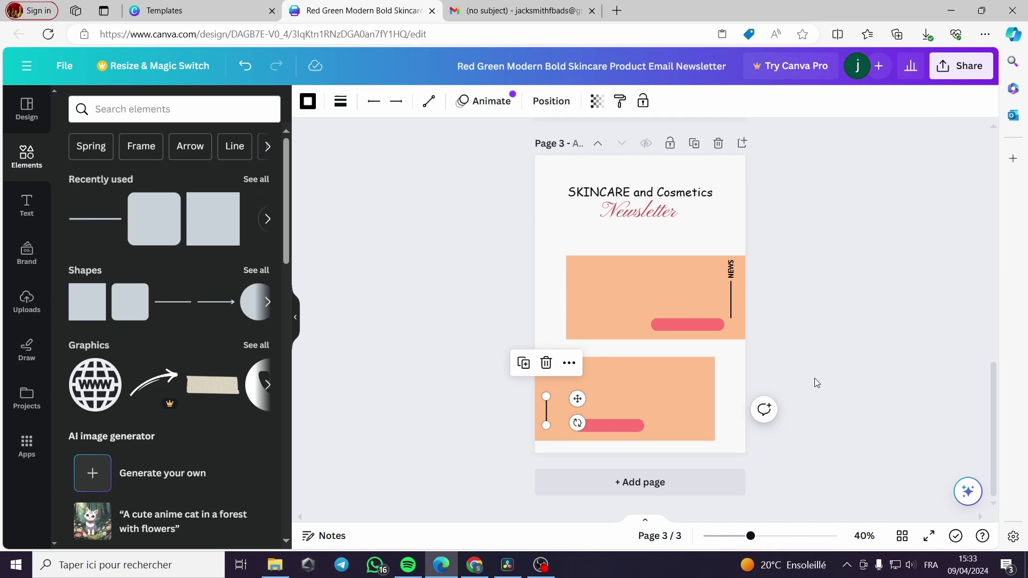
left_click(791, 395)
Step: Copy the vertical PROMO label from page 2 into page 3's lower peach panel
scroll(671, 307, "up", 1)
scroll(672, 307, "up", 5)
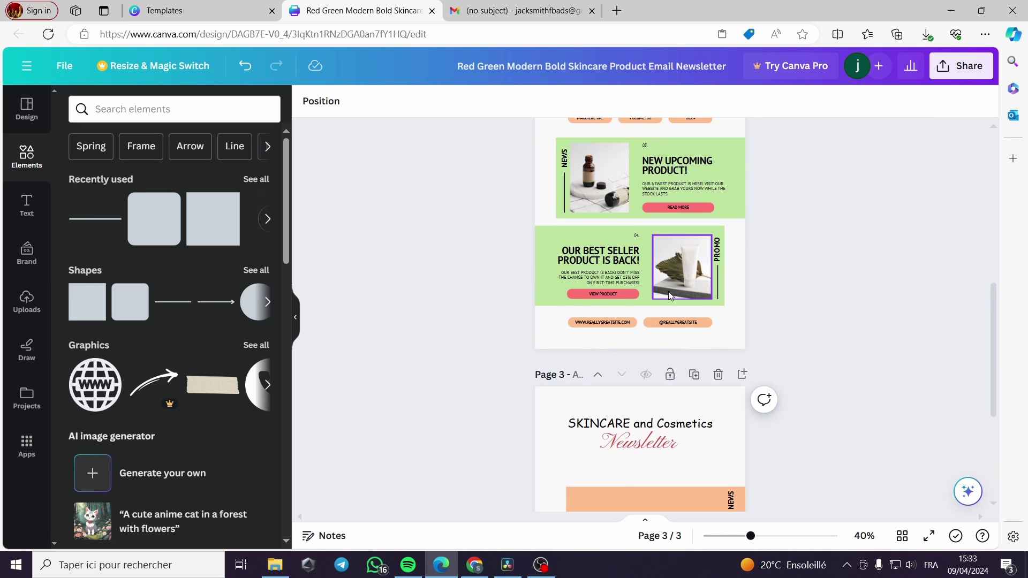
left_click(720, 256)
scroll(766, 257, "down", 4)
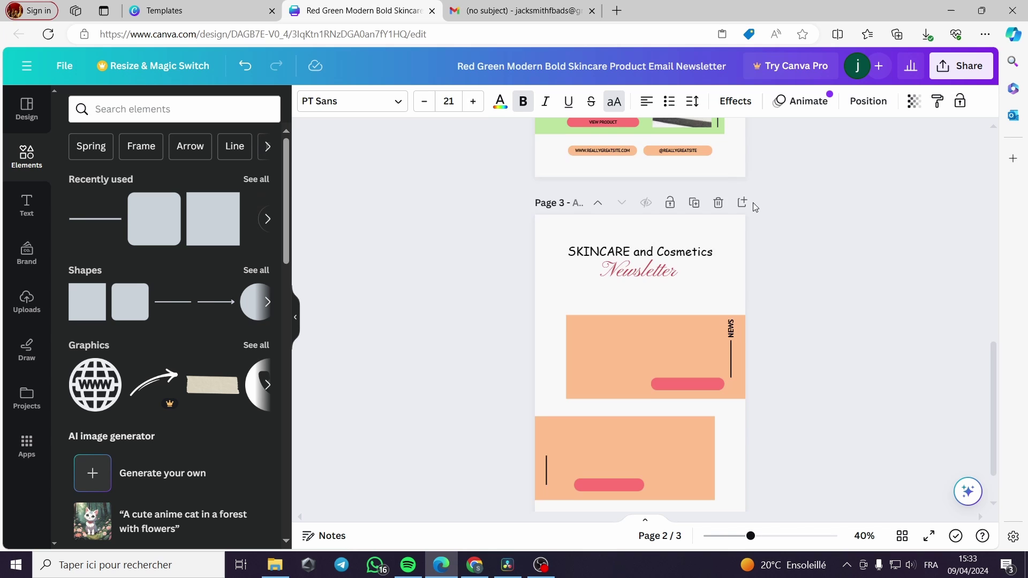
scroll(766, 204, "up", 3)
left_click_drag(719, 197, 544, 440)
scroll(615, 344, "down", 4)
left_click(822, 387)
left_click(544, 440)
left_click(792, 388)
Step: Search Elements for 'cosmetics' and show all the matching photos
scroll(792, 388, "up", 1)
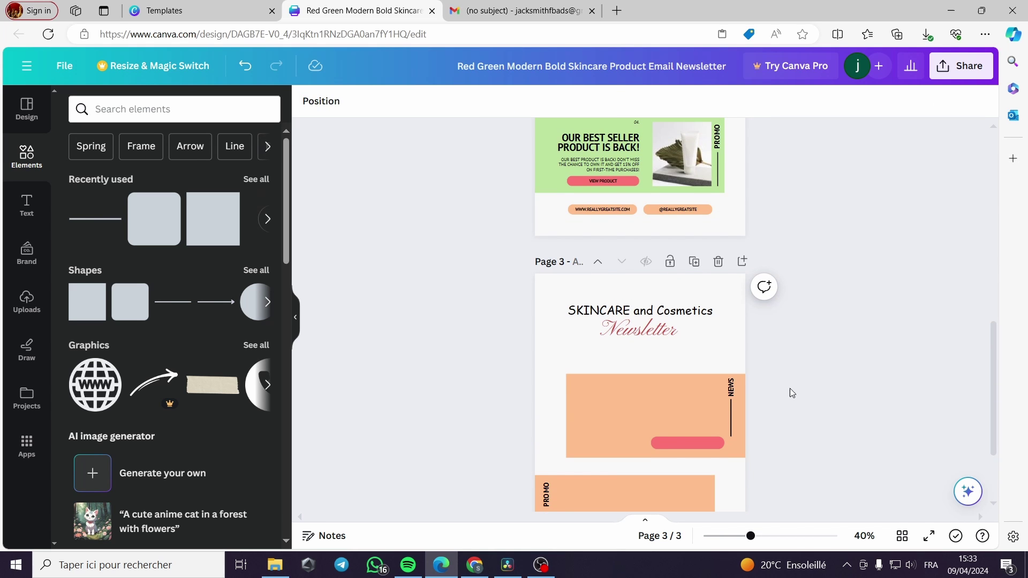
scroll(789, 387, "up", 2)
scroll(788, 384, "up", 1)
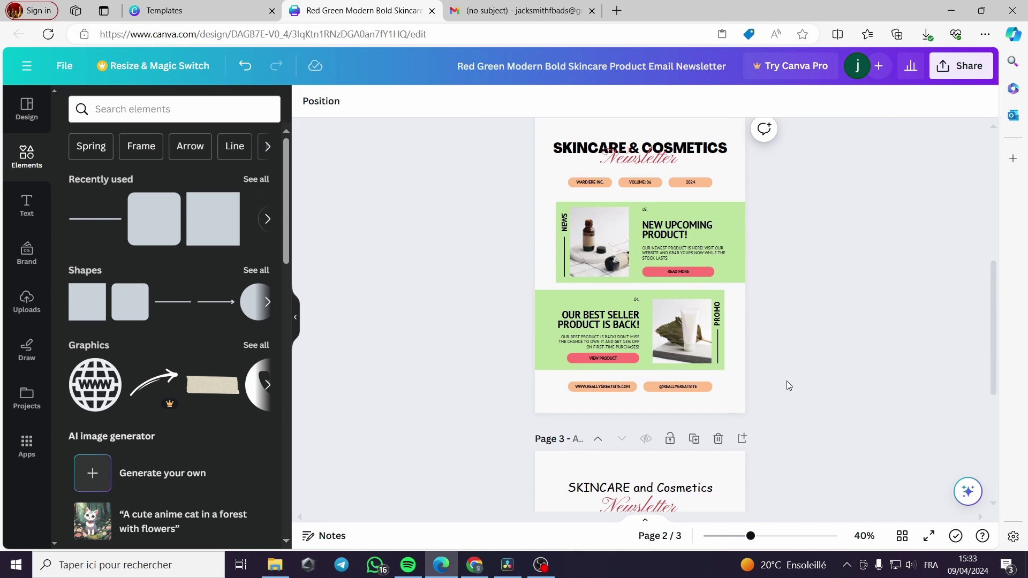
scroll(798, 272, "down", 1)
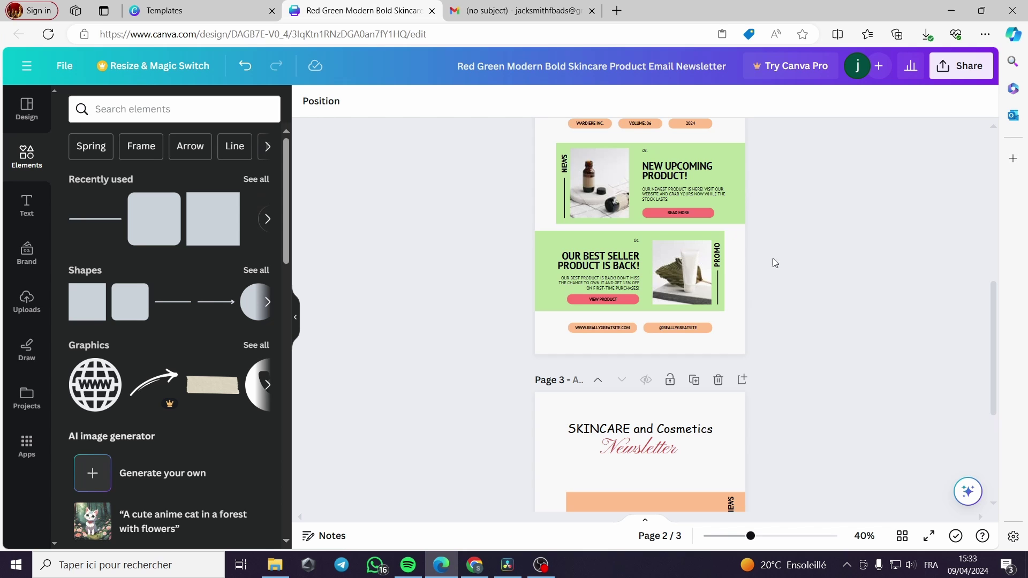
scroll(197, 433, "down", 1)
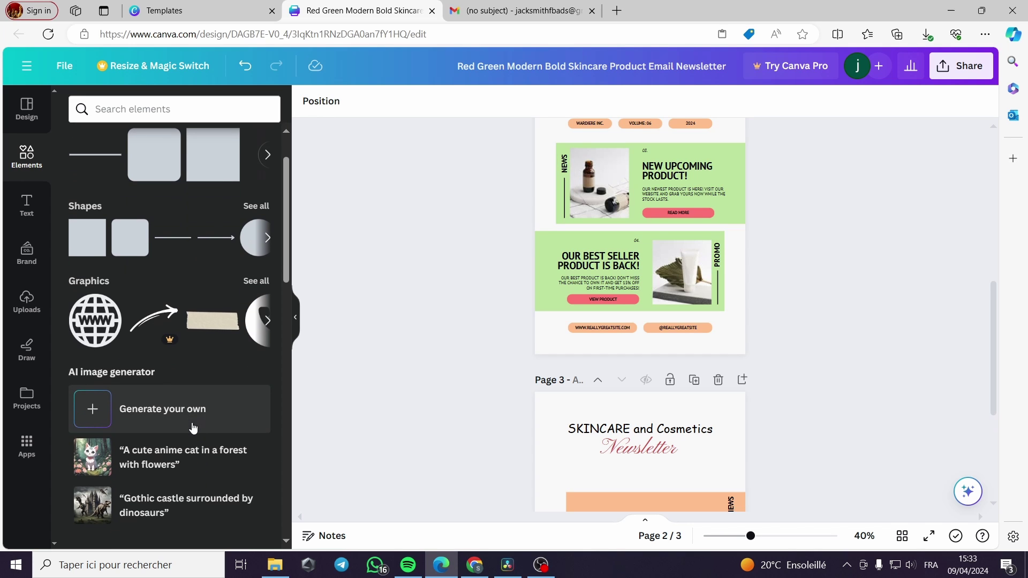
scroll(202, 427, "down", 3)
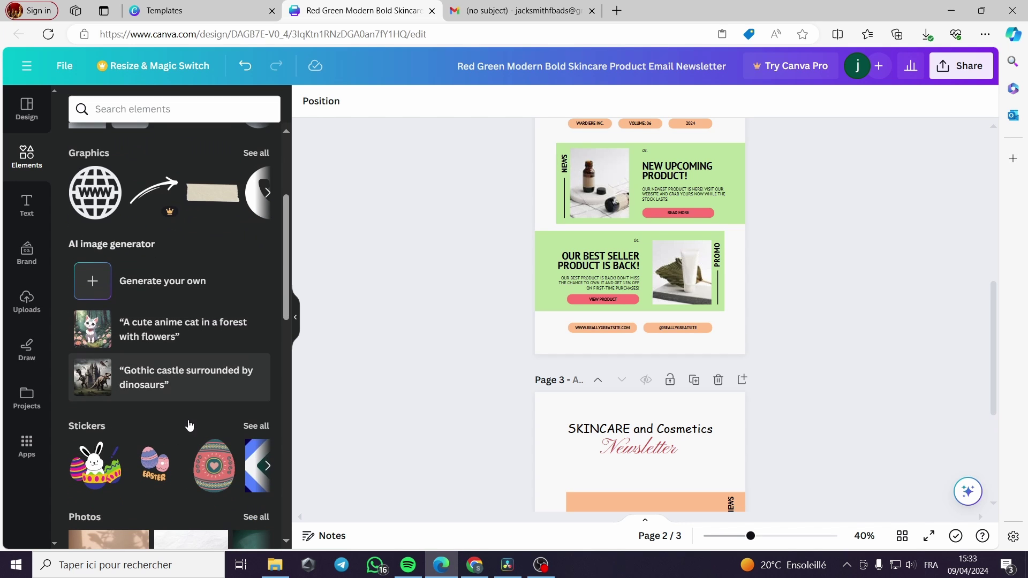
scroll(224, 391, "down", 3)
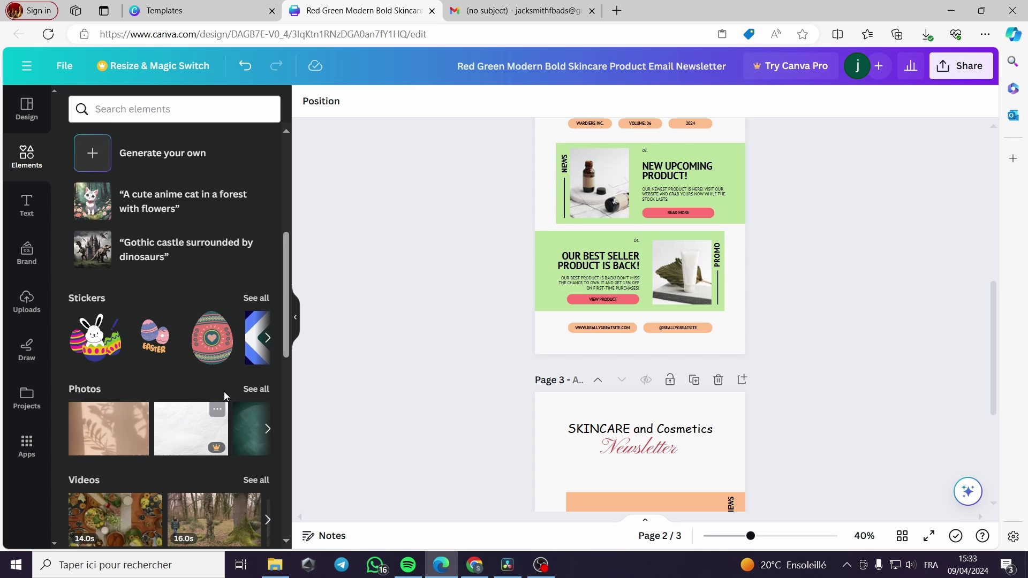
scroll(229, 391, "up", 1)
scroll(229, 394, "up", 6)
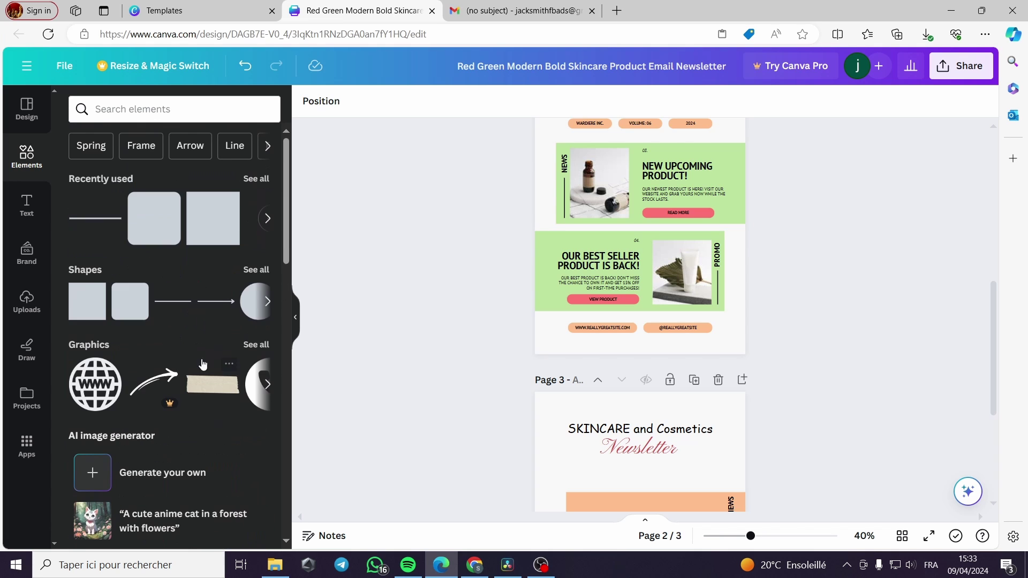
left_click(185, 114)
type("cosmetics")
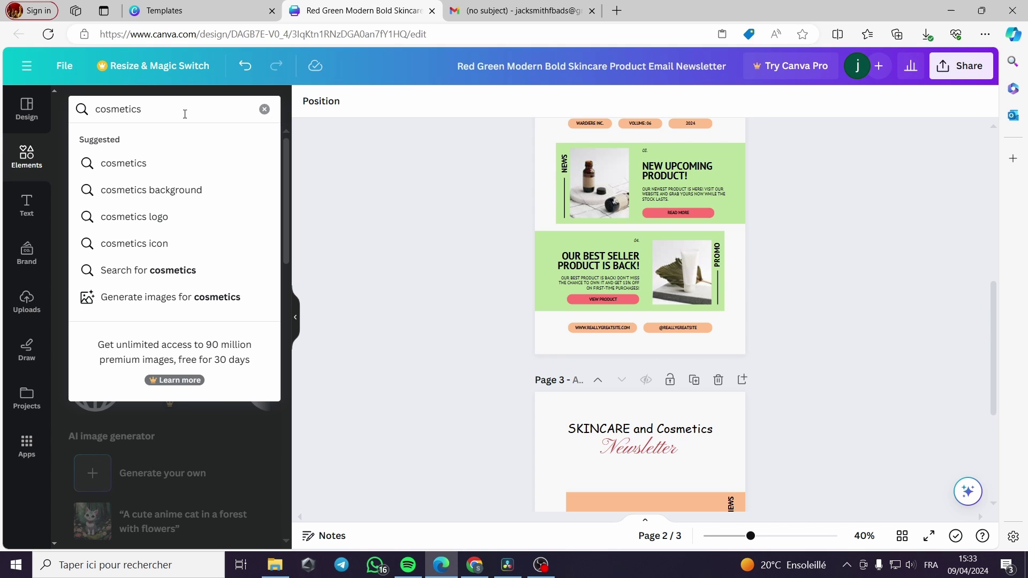
left_click(137, 162)
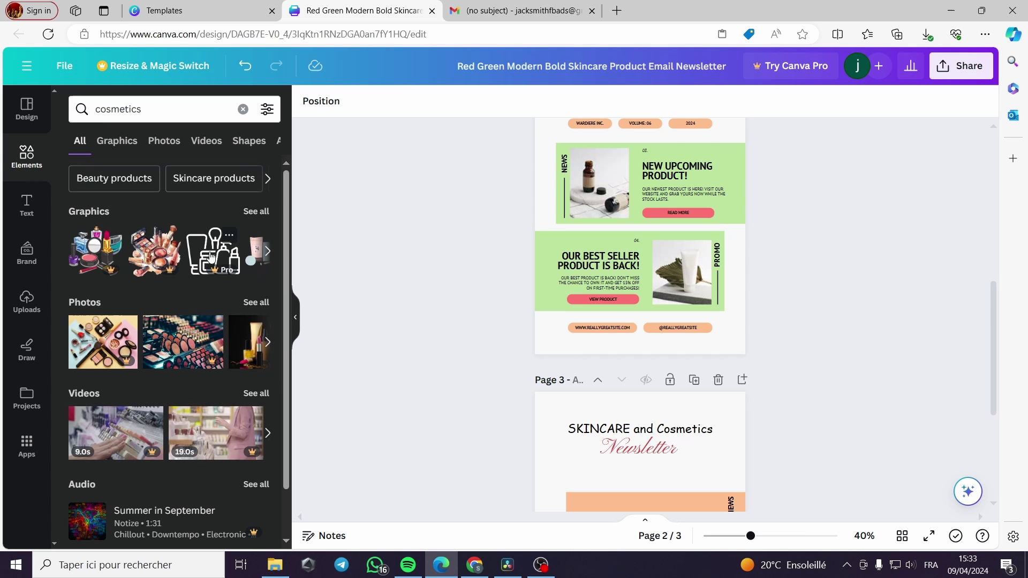
scroll(233, 301, "down", 1)
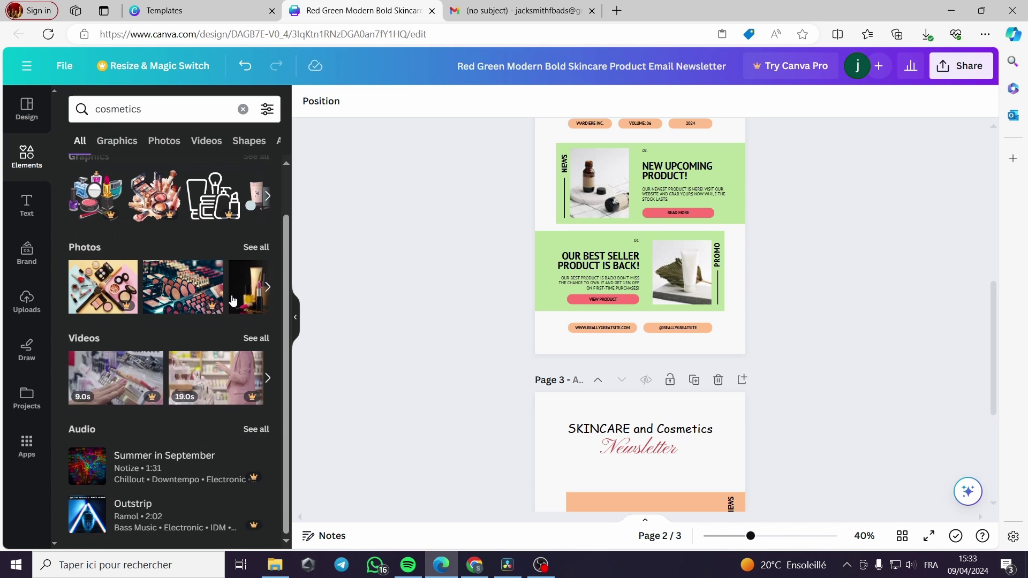
left_click(256, 248)
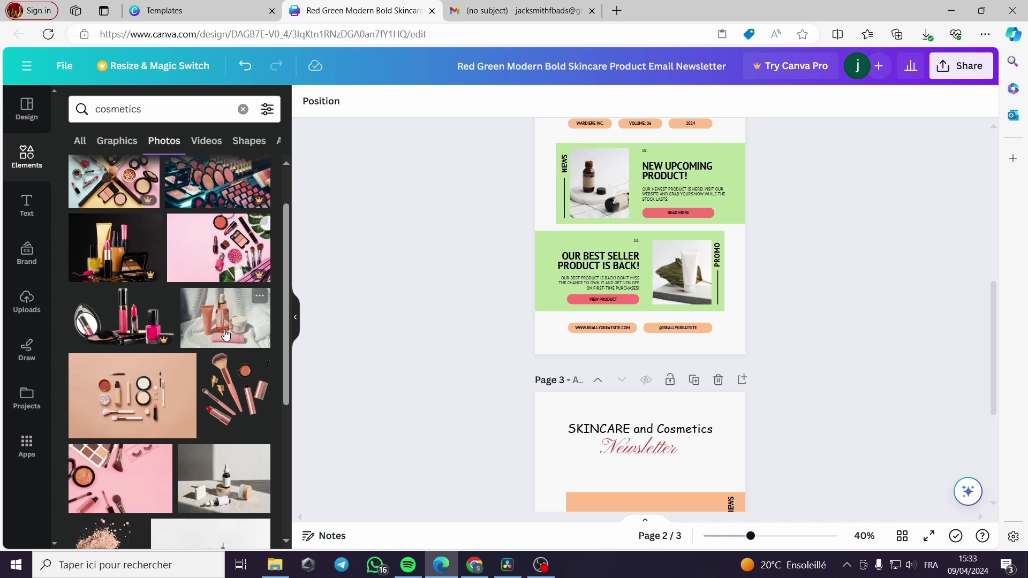
Step: Add the pink skincare products photo, shrink it, and place it left in the upper panel
scroll(225, 335, "down", 1)
left_click(230, 271)
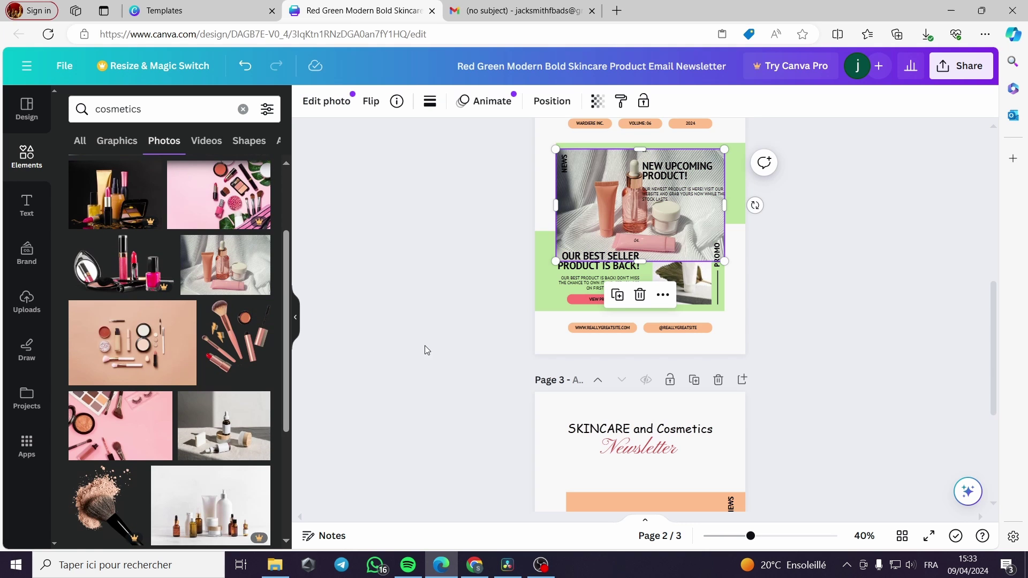
left_click_drag(684, 239, 643, 373)
scroll(796, 333, "down", 2)
left_click_drag(618, 233, 700, 415)
left_click_drag(635, 439, 694, 413)
left_click(814, 403)
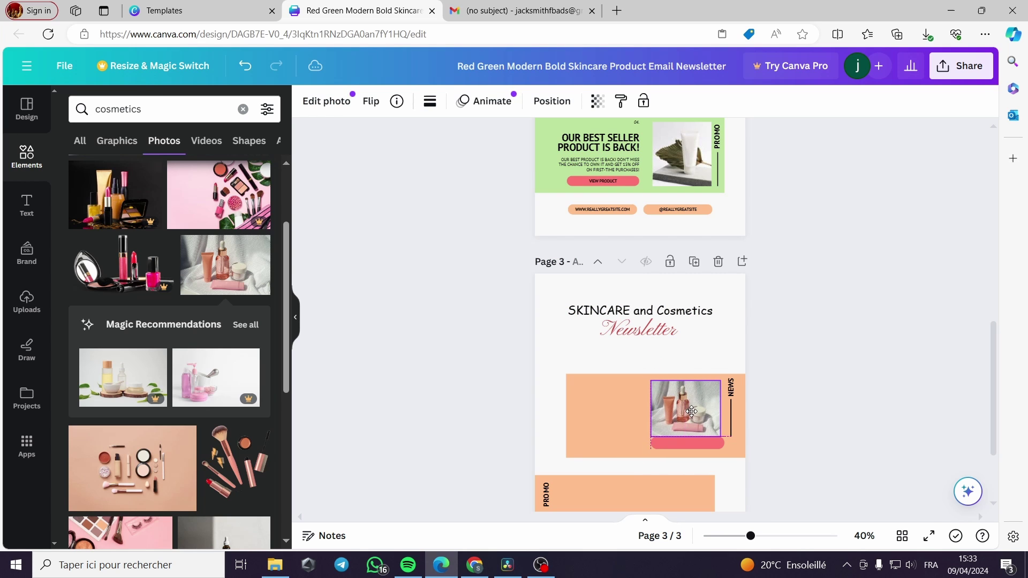
left_click(693, 411)
scroll(787, 423, "up", 5)
scroll(804, 423, "down", 5)
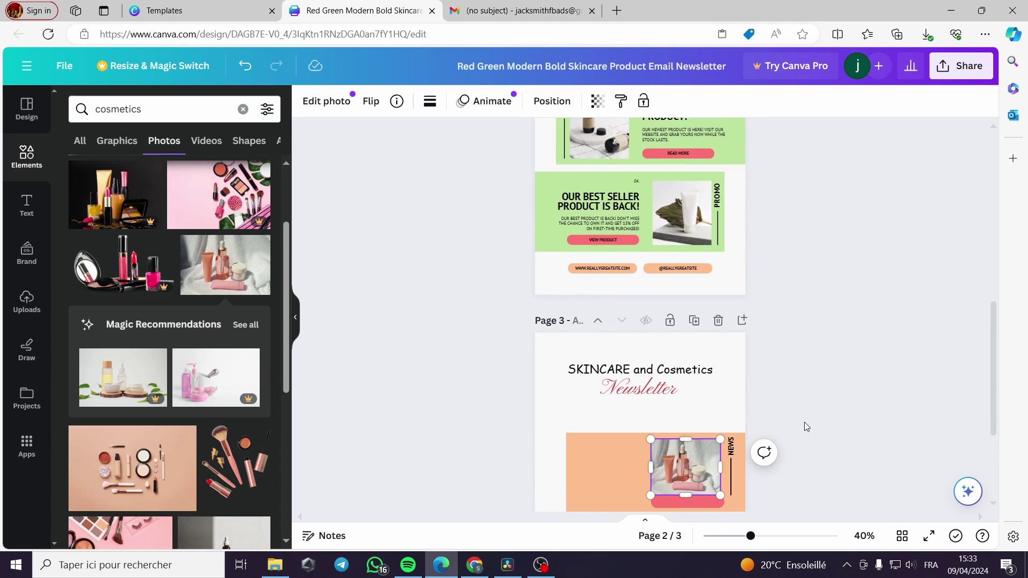
left_click_drag(673, 411, 609, 448)
Step: Add the grey serum-bottle photo and shrink it into the right side of the PROMO box
left_click(841, 395)
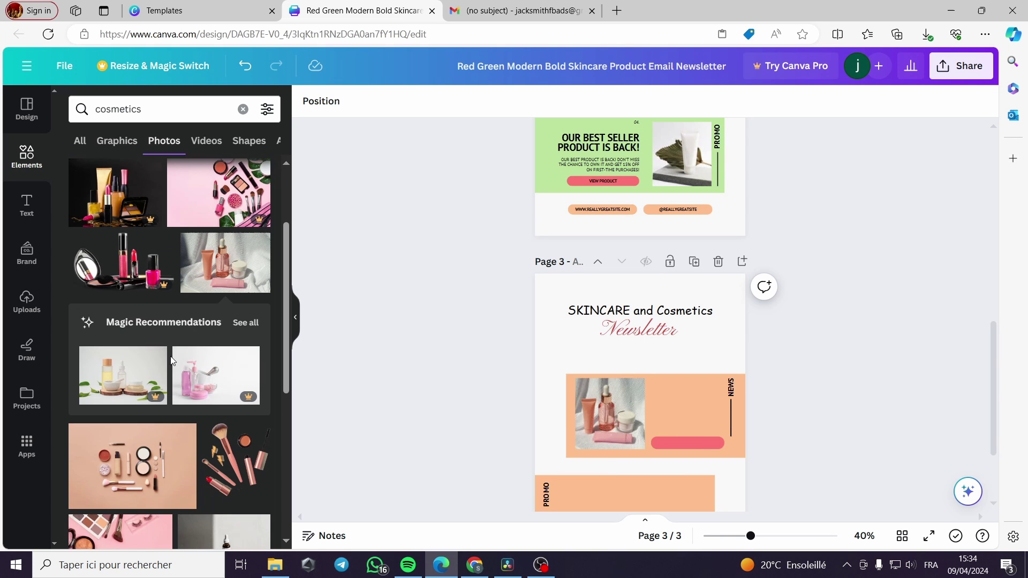
scroll(171, 364, "down", 2)
scroll(158, 382, "down", 1)
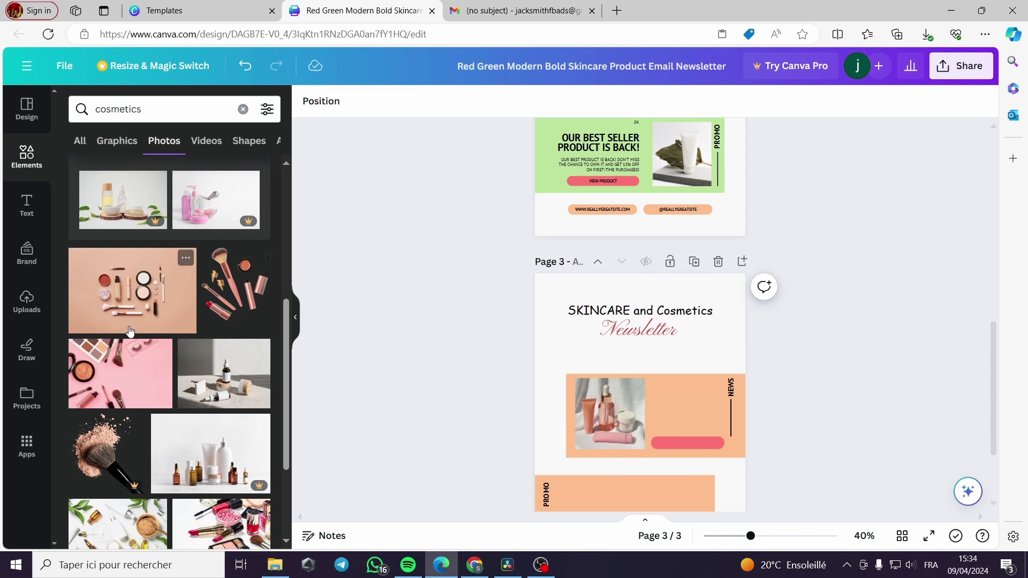
scroll(122, 383, "down", 1)
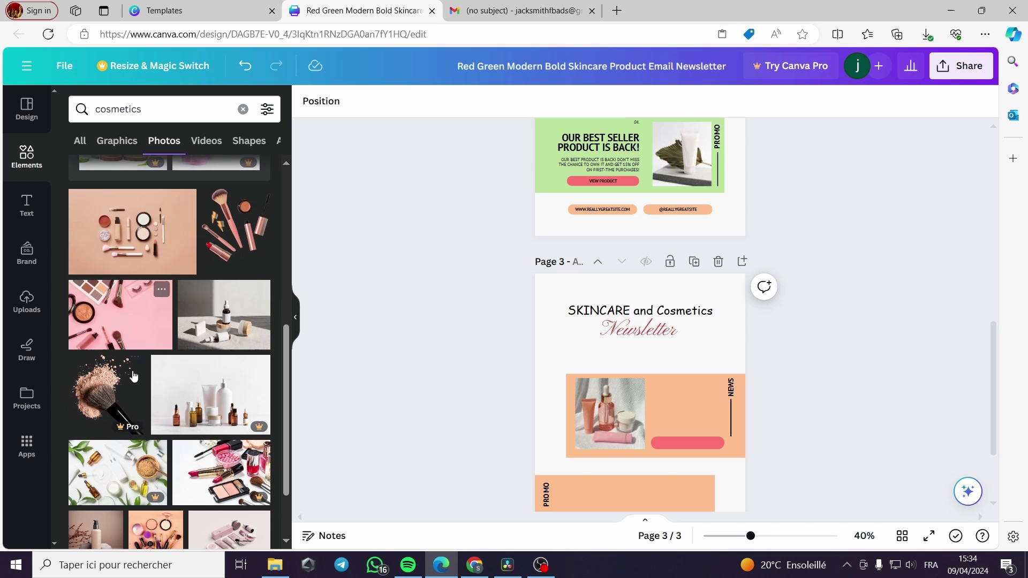
left_click(222, 316)
scroll(759, 334, "down", 2)
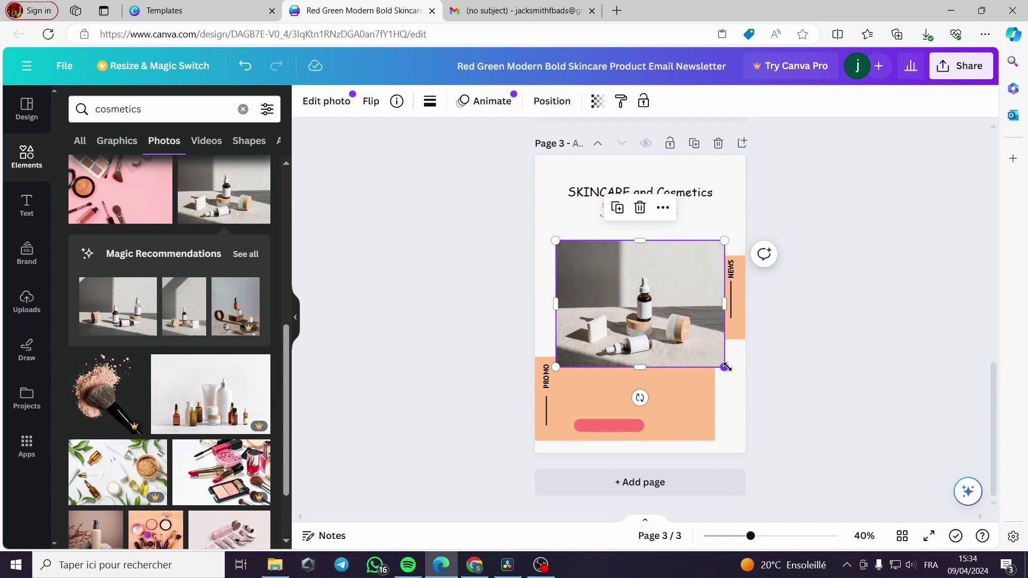
left_click_drag(725, 366, 679, 386)
left_click(603, 425)
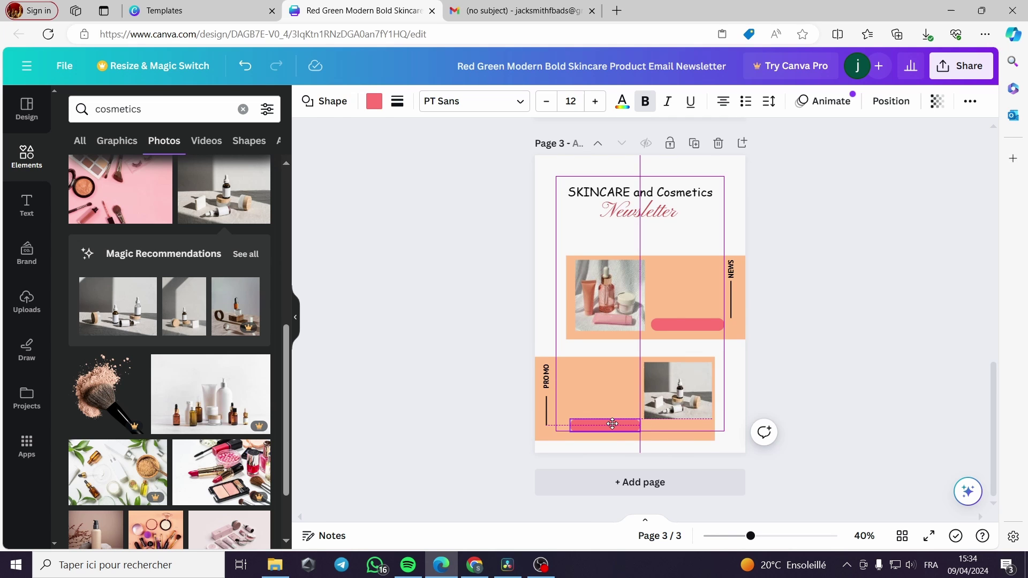
left_click(752, 429)
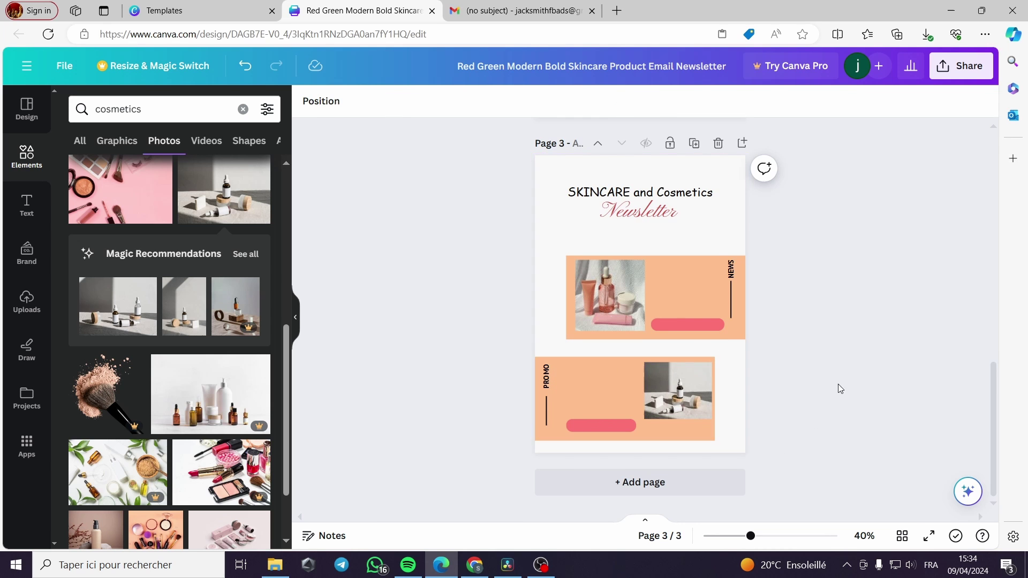
scroll(833, 394, "up", 5)
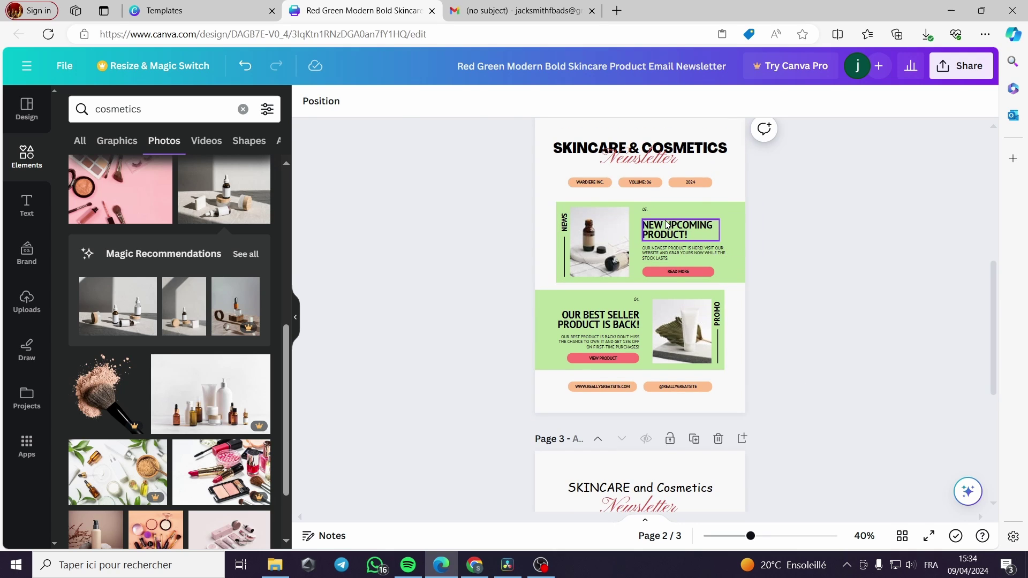
Step: Copy the NEW UPCOMING PRODUCT! heading from page 2 into page 3's upper peach box
left_click(666, 227)
double_click(675, 230)
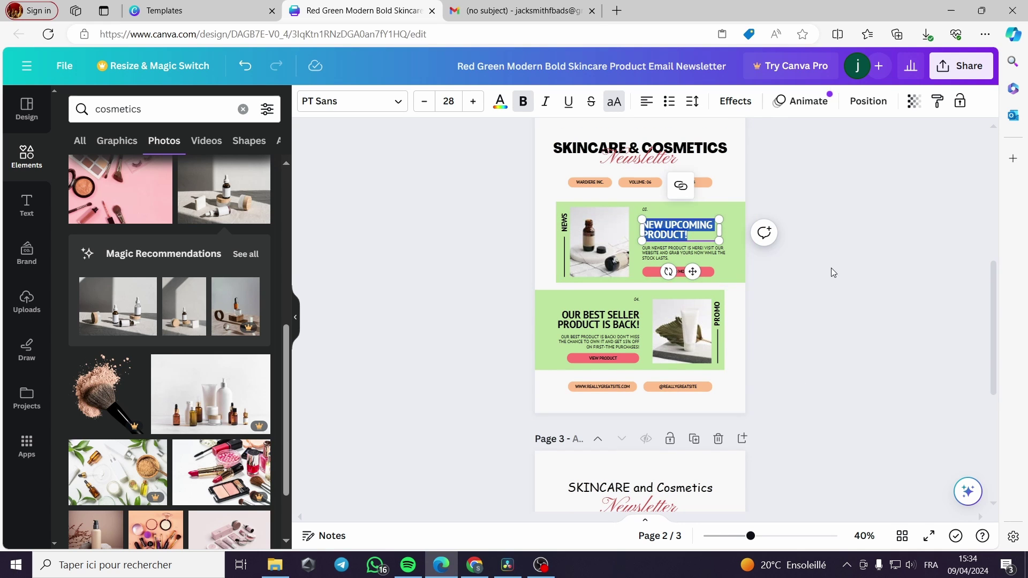
left_click(814, 267)
left_click(672, 239)
left_click_drag(672, 238, 676, 243)
scroll(775, 249, "down", 2)
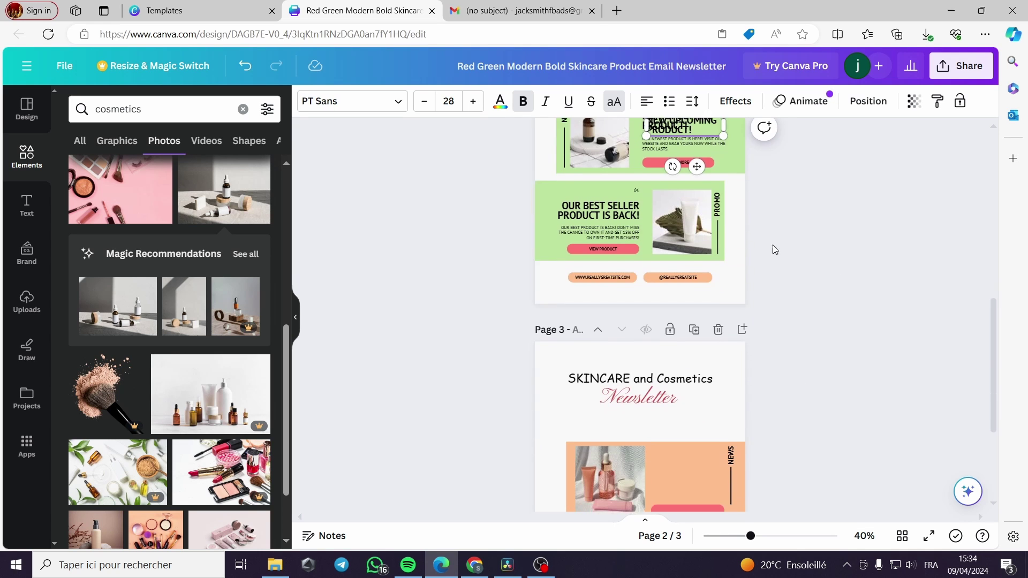
left_click(743, 184)
scroll(744, 184, "down", 1)
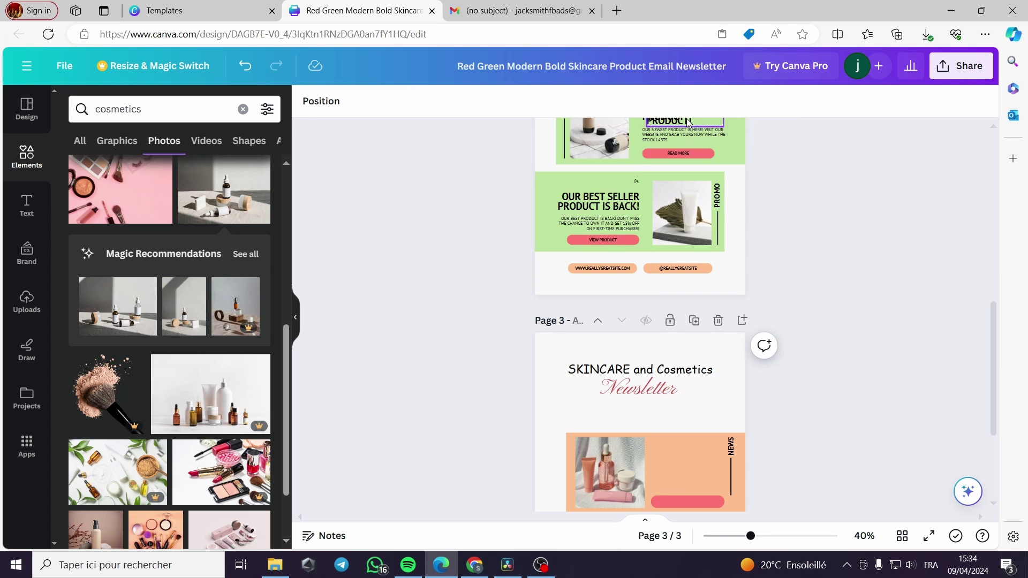
left_click_drag(688, 122, 685, 453)
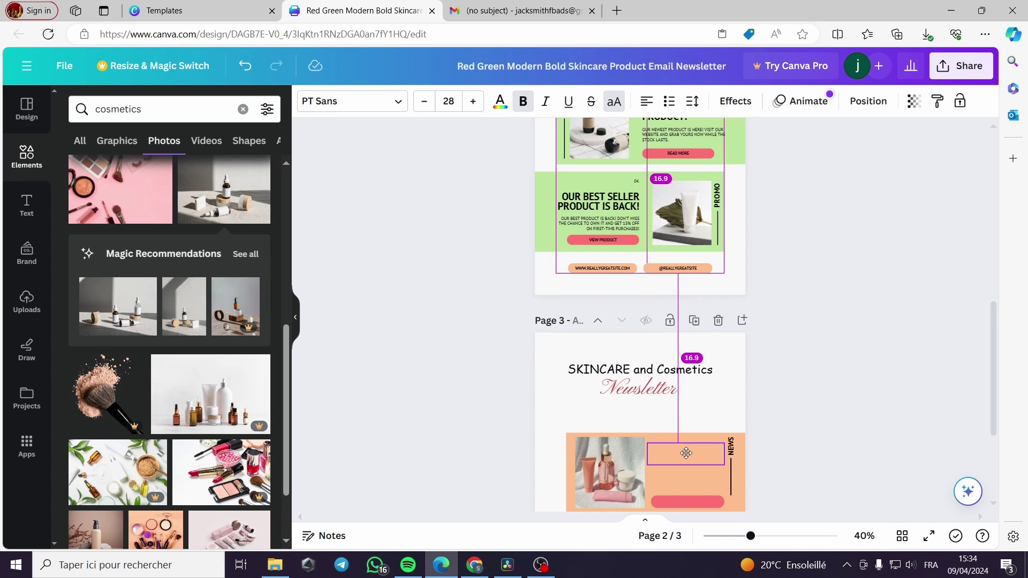
left_click(830, 417)
Step: Copy the new-product body text beneath NEW UPCOMING PRODUCT! on page 3
scroll(810, 424, "up", 2)
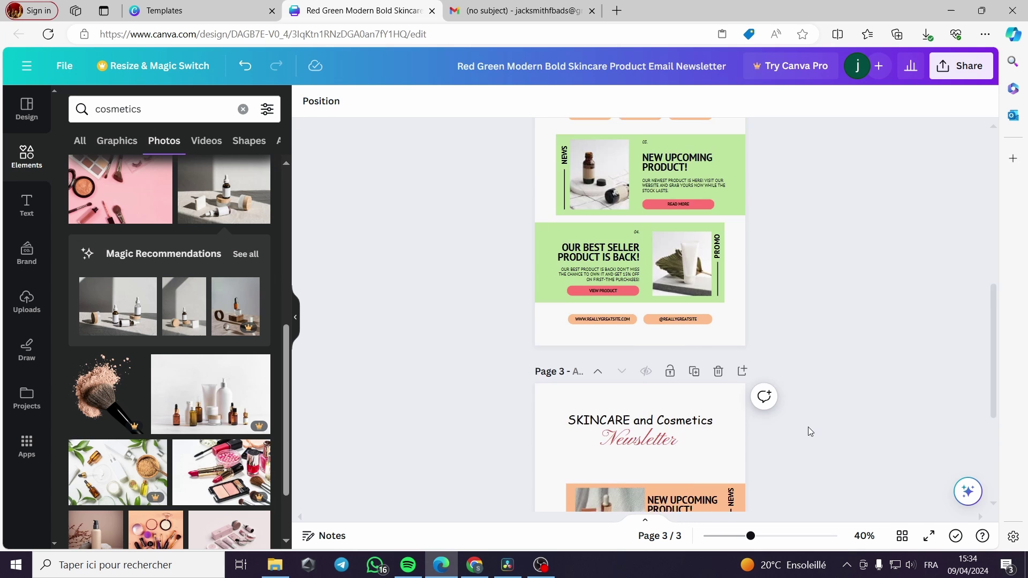
left_click(675, 193)
scroll(758, 238, "down", 2)
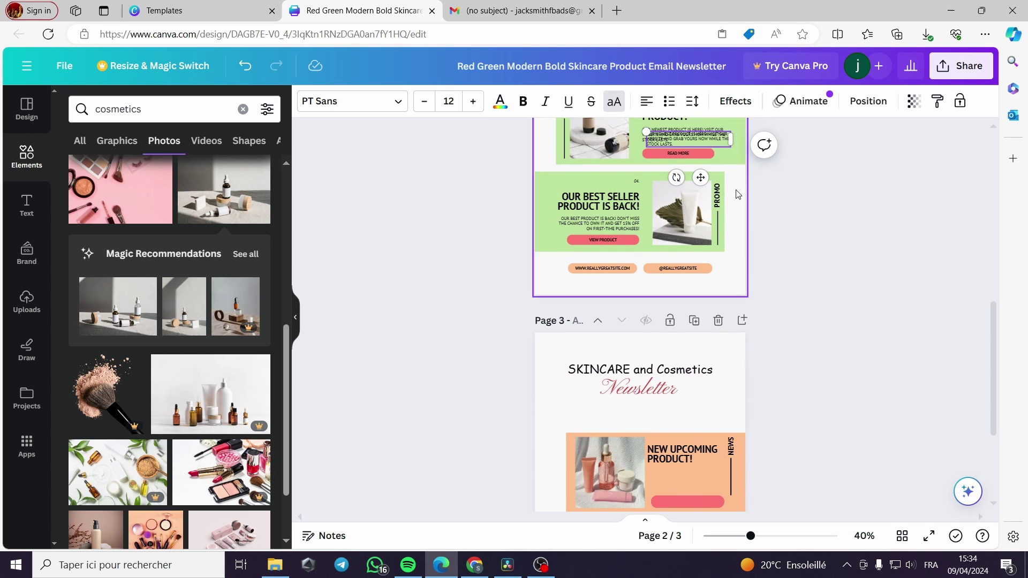
left_click(711, 179)
left_click(811, 221)
scroll(821, 357, "down", 3)
left_click_drag(712, 141, 709, 301)
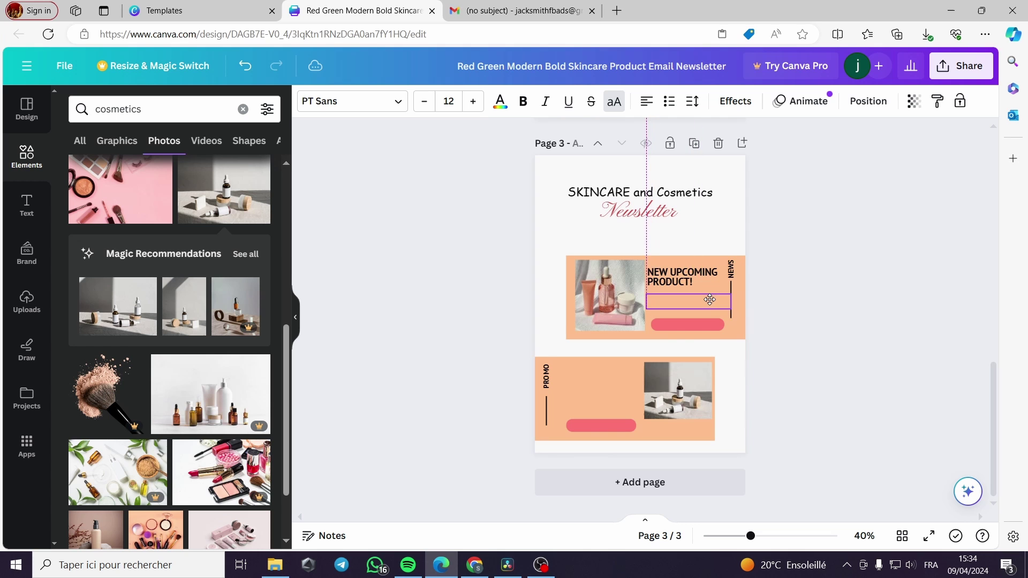
left_click(820, 326)
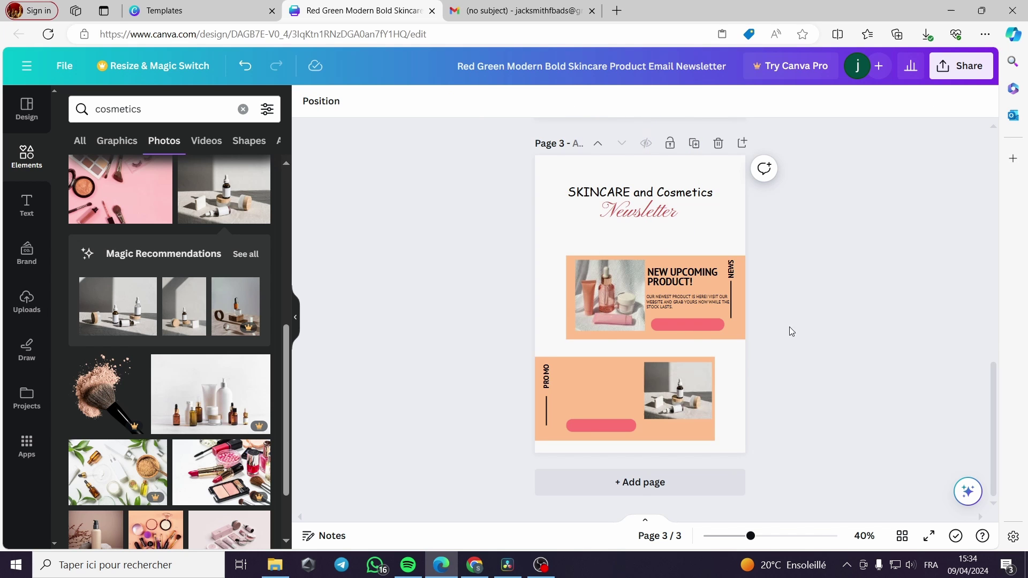
Step: Move the OUR BEST SELLER PRODUCT IS BACK! heading and its body text into page 3's lower box
scroll(789, 327, "up", 3)
left_click(600, 201)
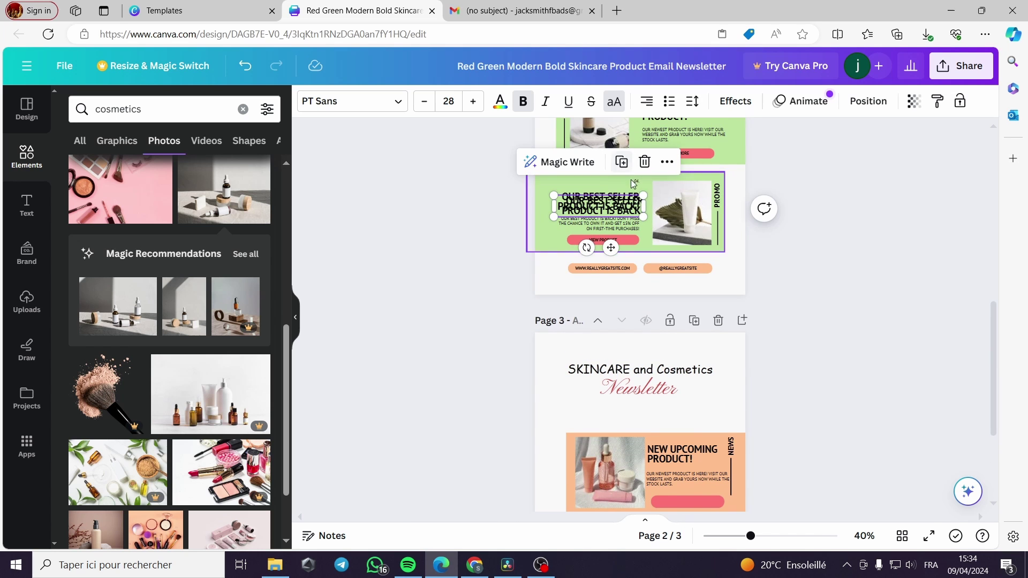
scroll(610, 177, "down", 3)
left_click_drag(607, 243, 616, 478)
left_click_drag(611, 443, 606, 442)
left_click(813, 413)
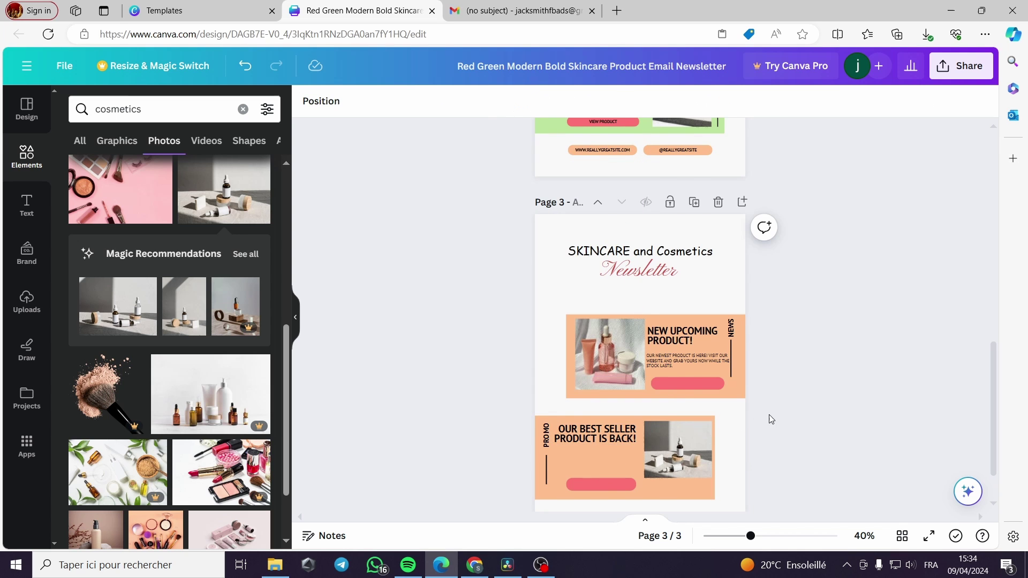
scroll(771, 419, "up", 3)
left_click(603, 227)
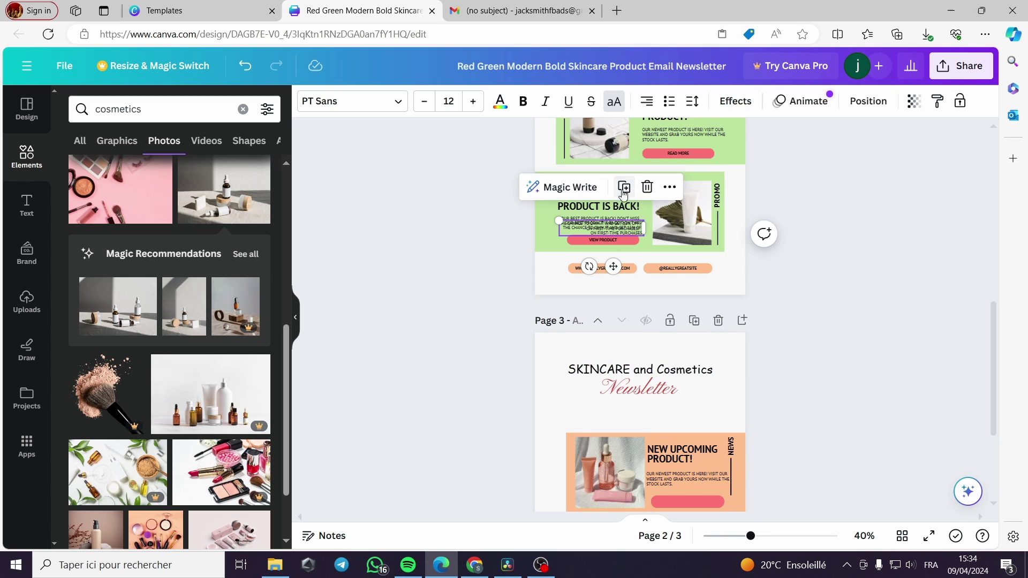
left_click_drag(620, 240, 612, 406)
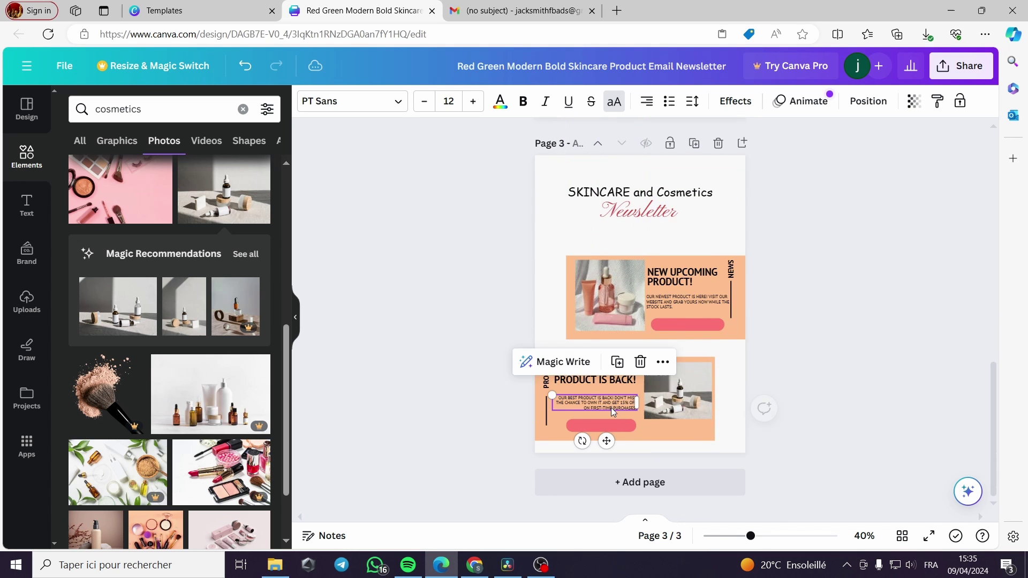
left_click(840, 345)
Step: Set the best-seller body text on page 3 to justified alignment, then check the NEWS label and line
scroll(615, 408, "up", 5)
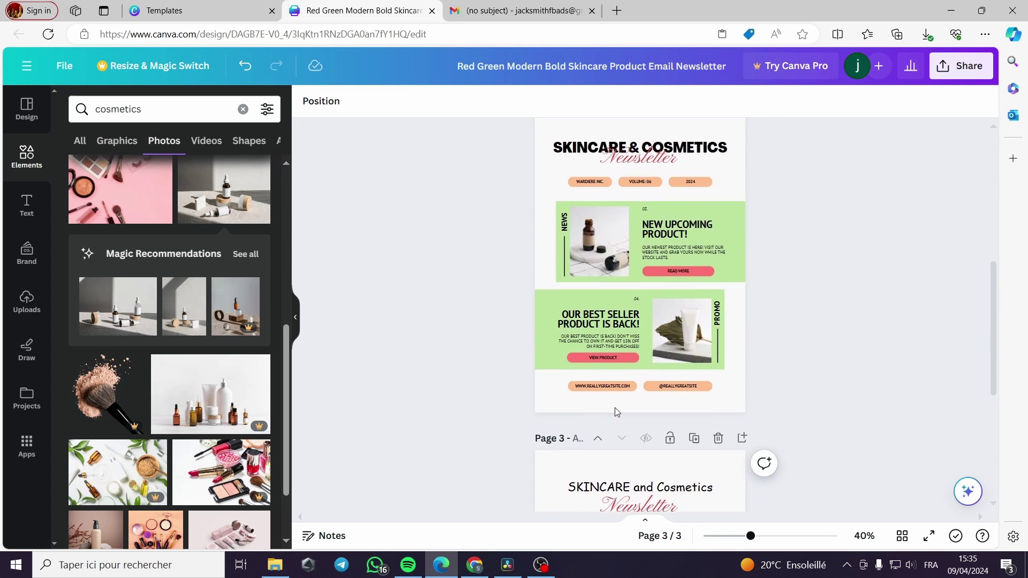
scroll(615, 407, "down", 4)
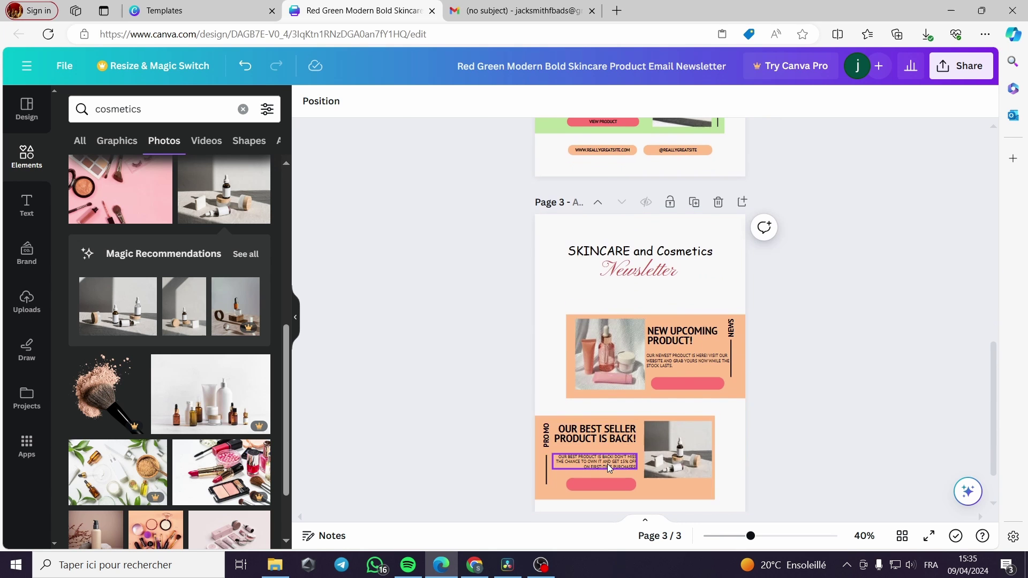
left_click(607, 464)
left_click(649, 107)
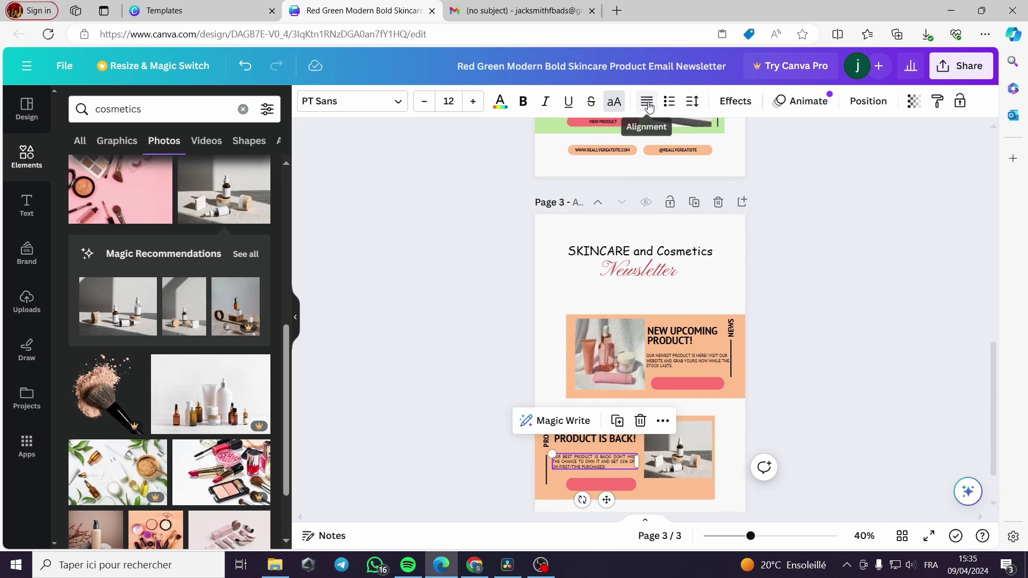
left_click(822, 325)
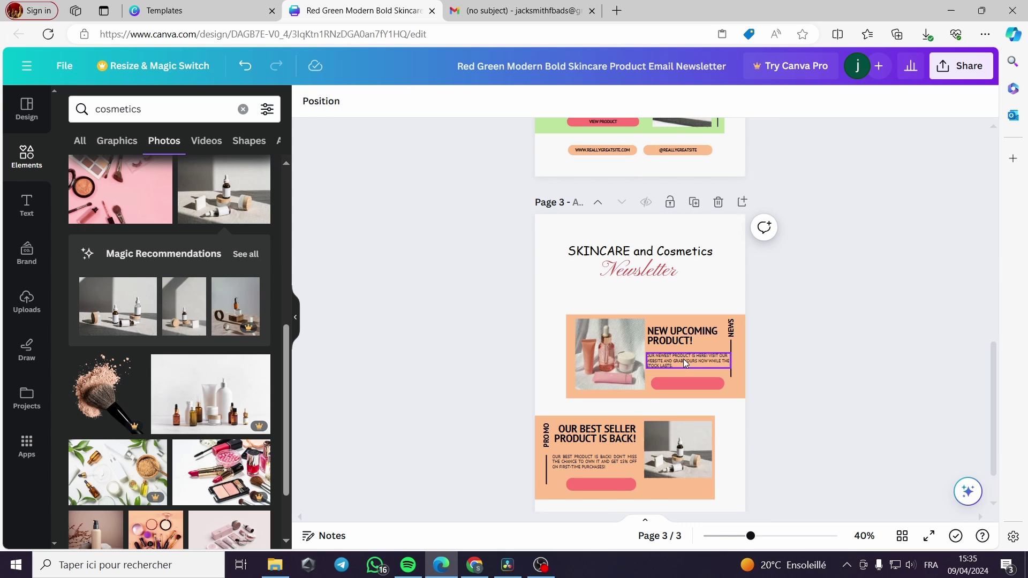
left_click(731, 353)
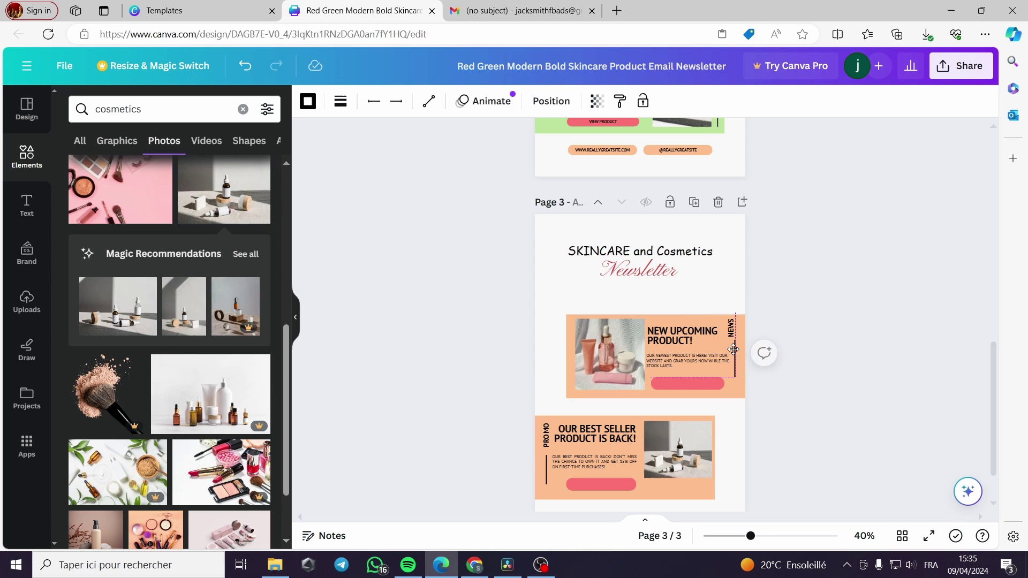
left_click(732, 331)
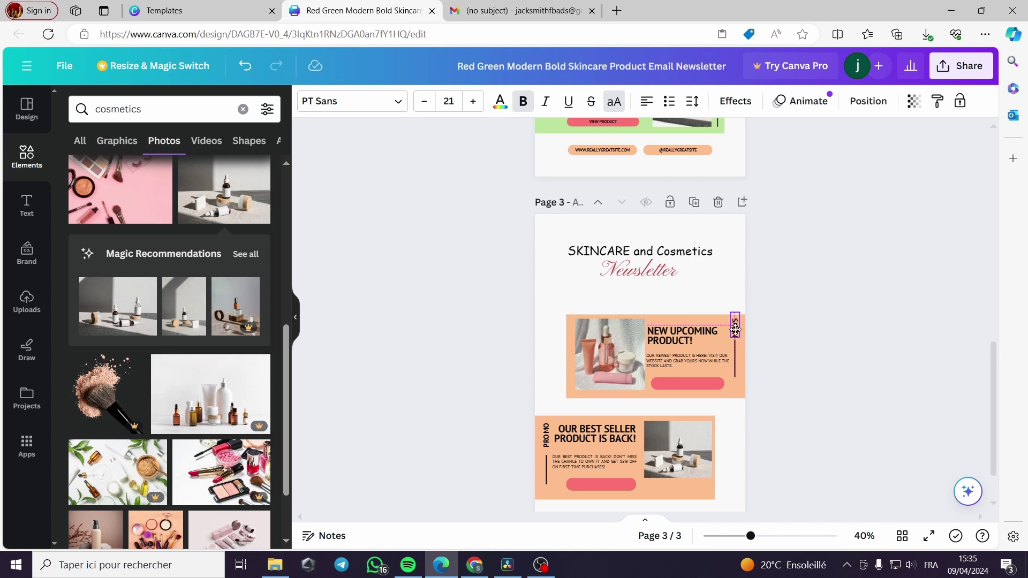
left_click(813, 372)
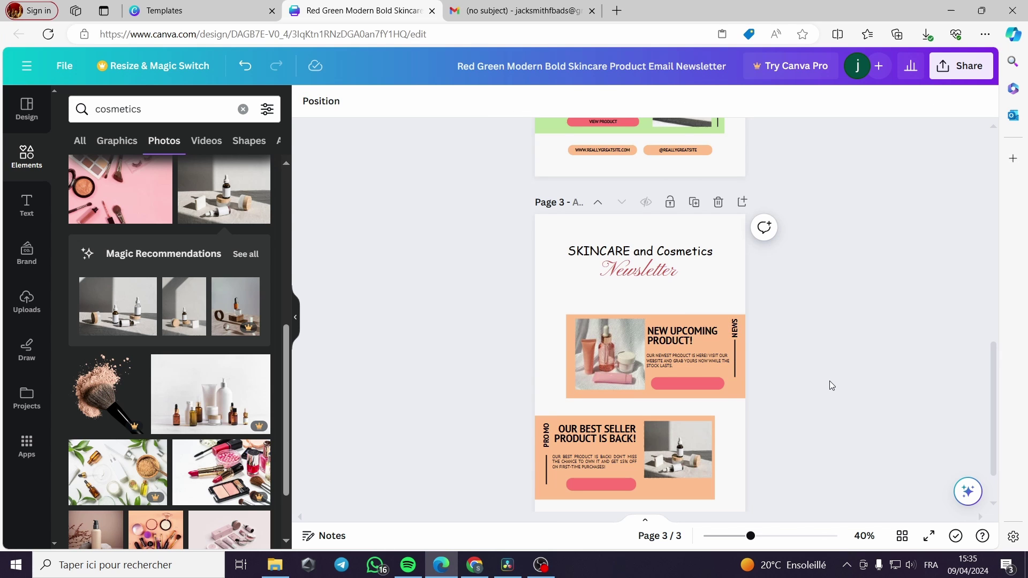
scroll(830, 385, "up", 2)
scroll(830, 382, "down", 1)
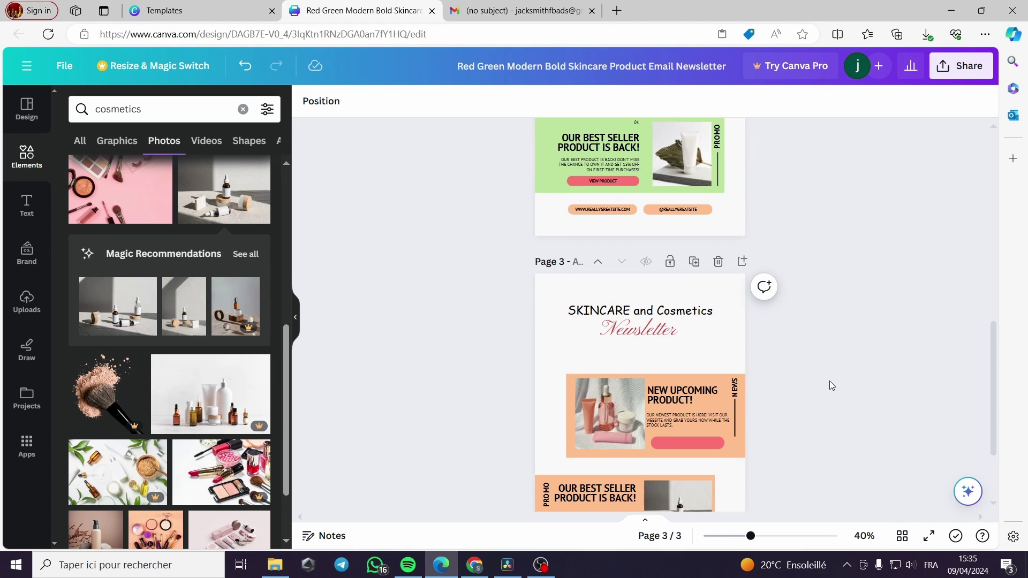
scroll(621, 225, "up", 3)
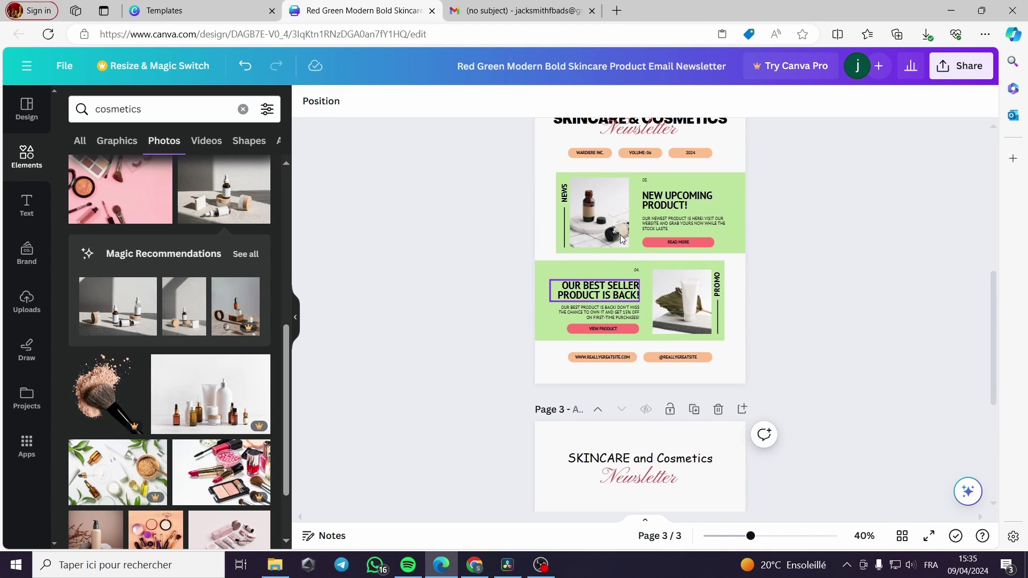
Step: Move the READ MORE button into page 3's upper box, nudge it higher and make it slightly shorter
left_click(684, 272)
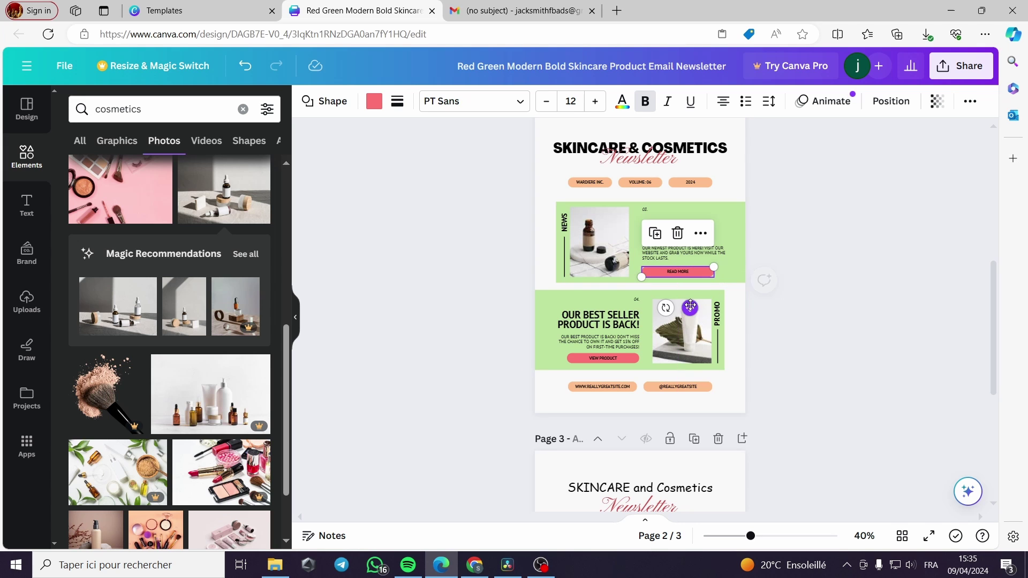
left_click(615, 357)
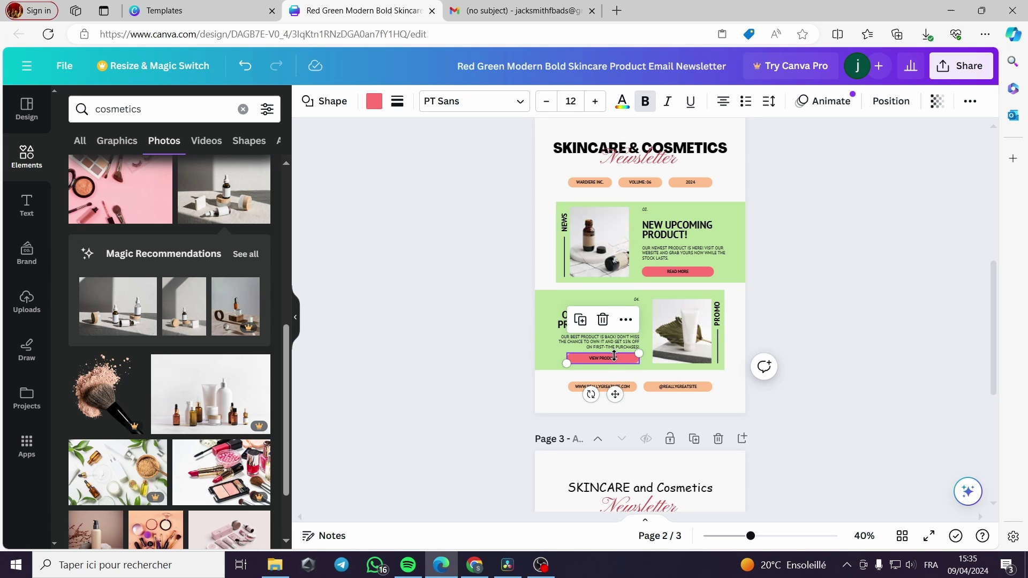
left_click(686, 273)
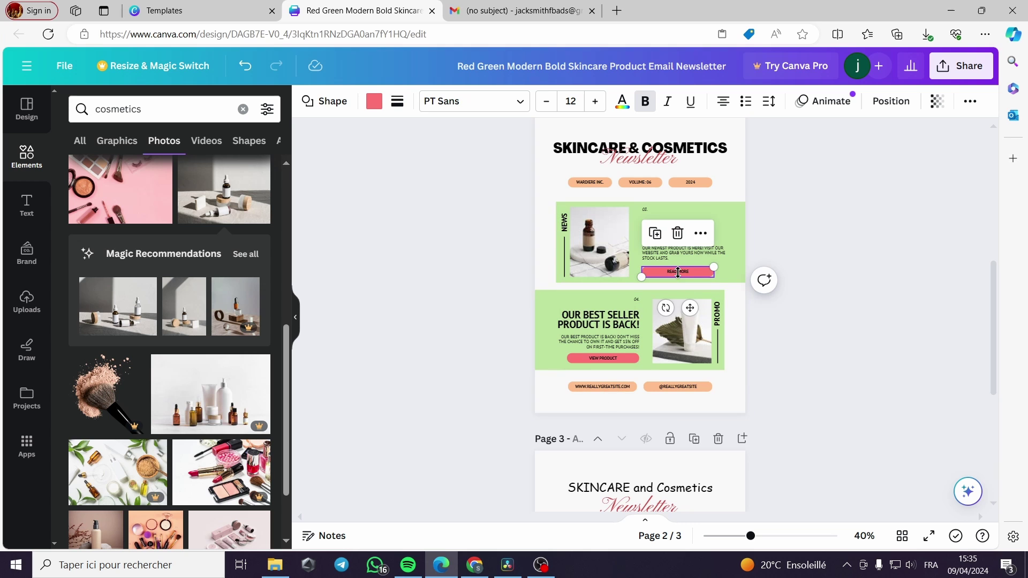
scroll(716, 296, "down", 1)
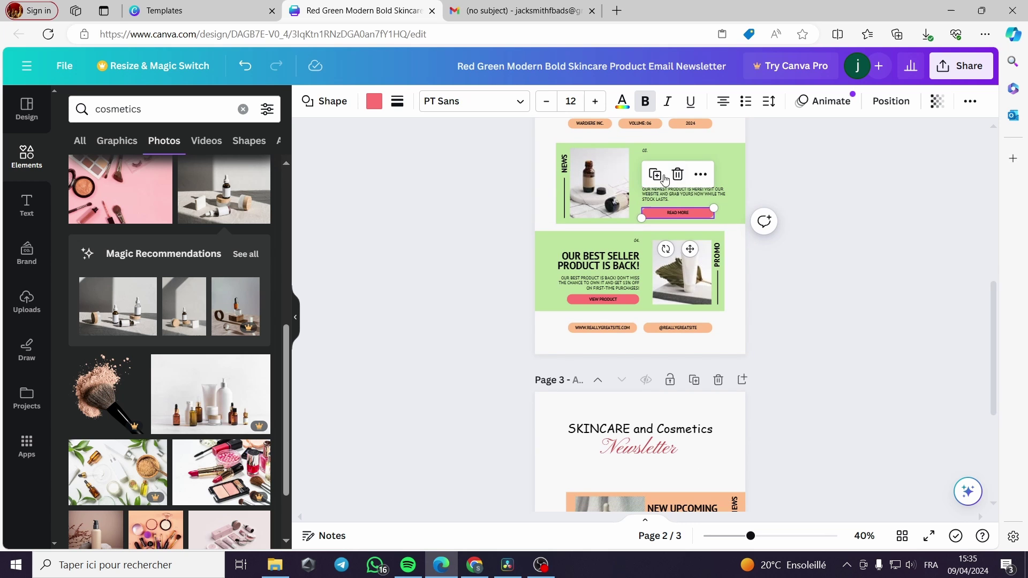
left_click_drag(692, 227, 707, 355)
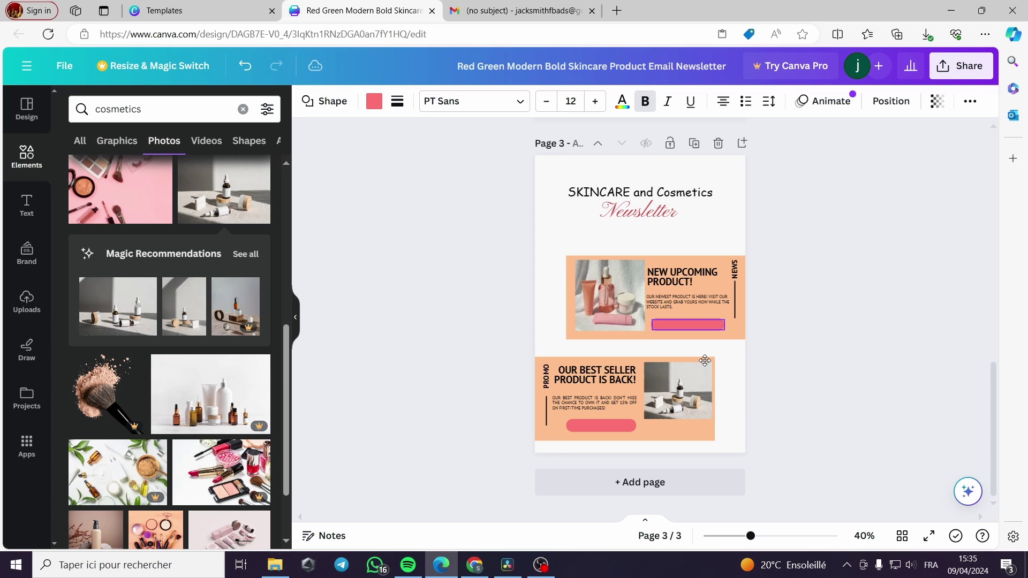
left_click(782, 375)
left_click(695, 324)
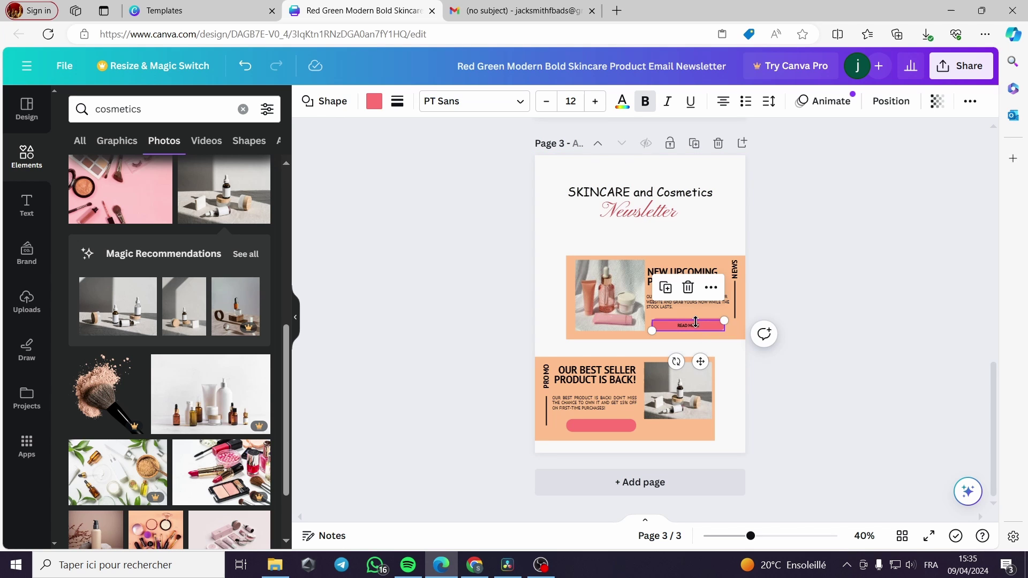
left_click_drag(702, 360, 702, 357)
left_click(732, 346)
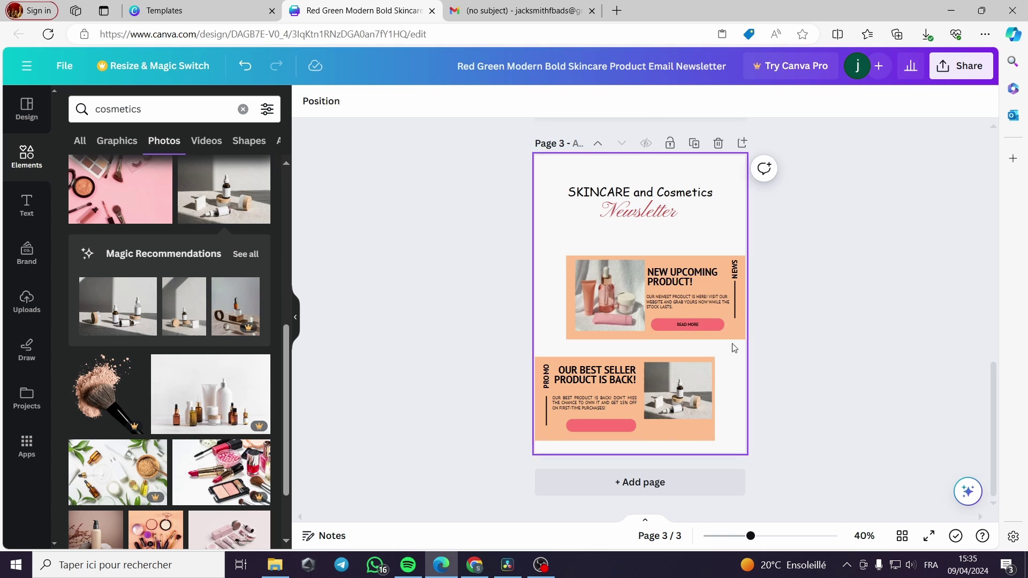
left_click(694, 324)
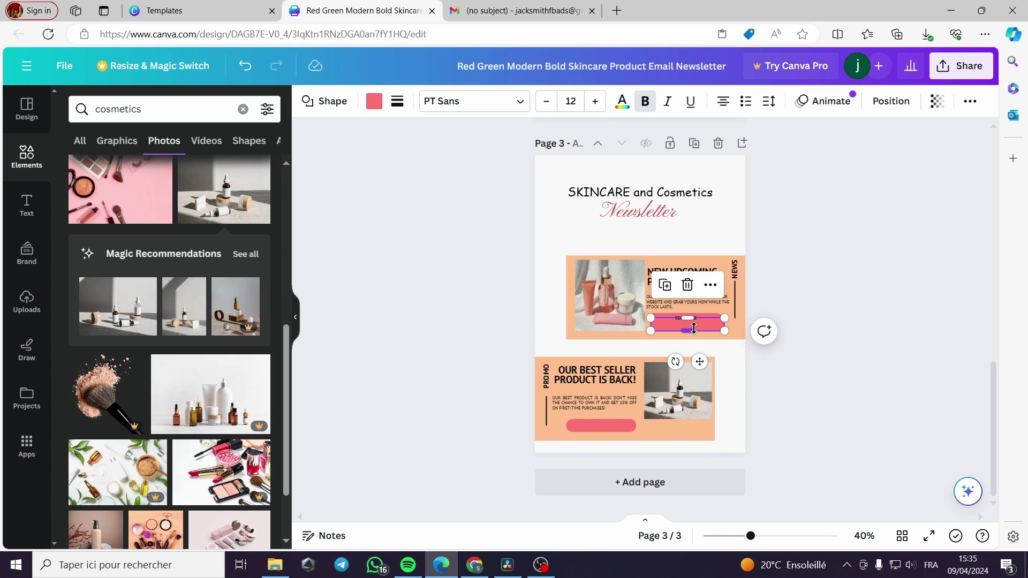
left_click_drag(694, 331, 694, 328)
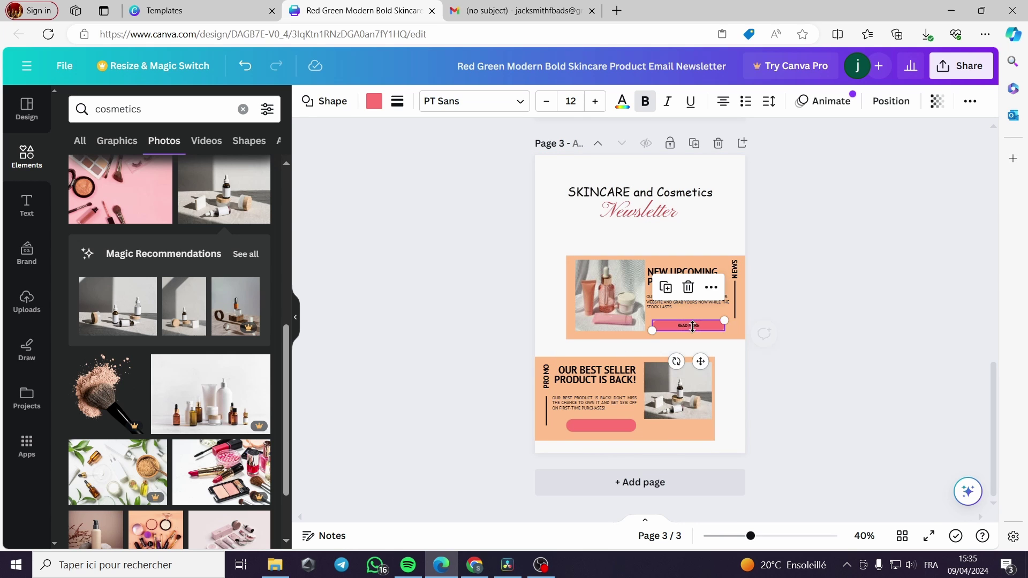
Step: Bring the VIEW PRODUCT button from page 2 into page 3's lower promo block
left_click(605, 179)
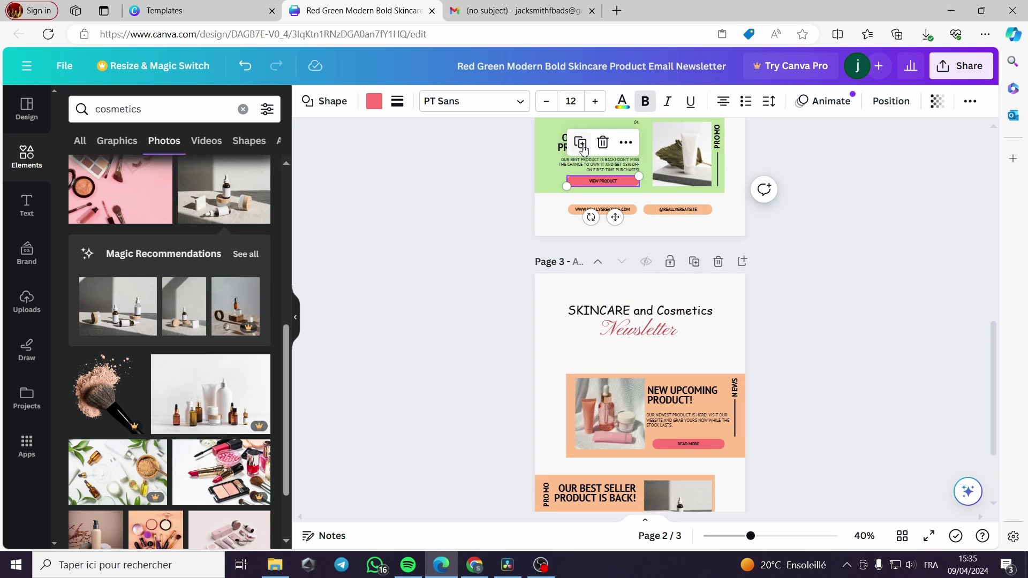
left_click_drag(605, 179, 608, 423)
left_click(612, 423)
left_click(613, 424)
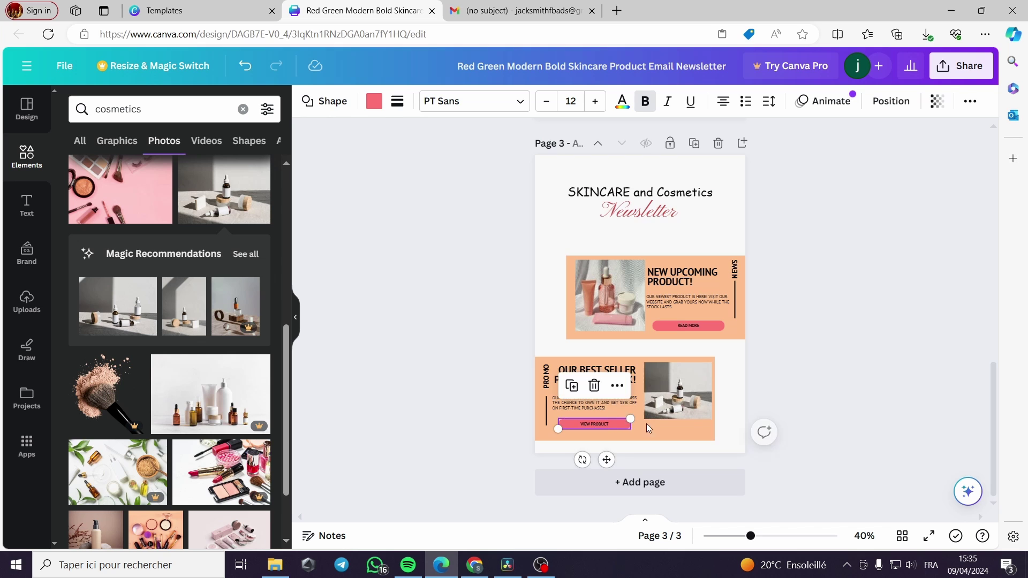
left_click(837, 377)
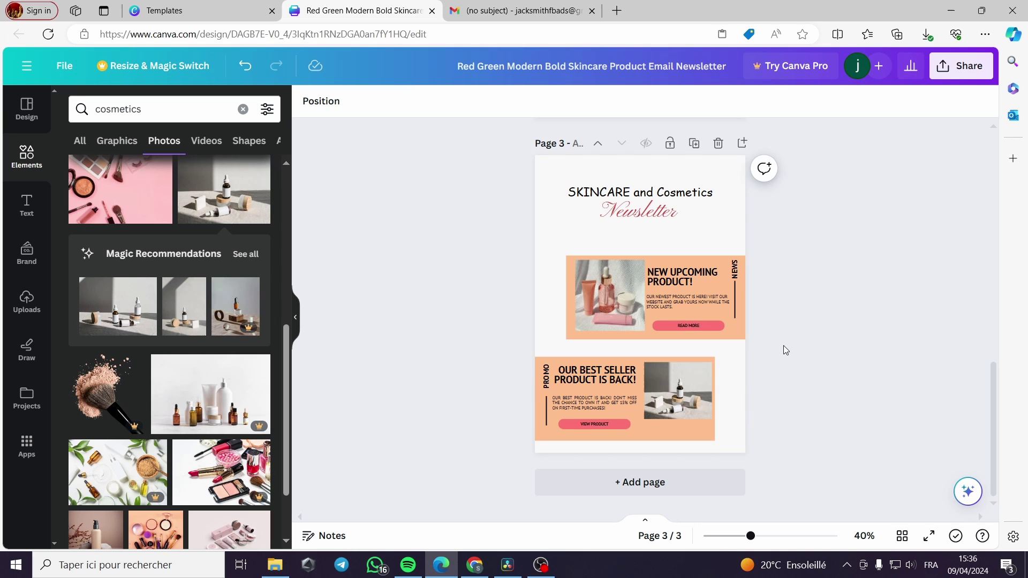
Step: Check the READ MORE button's extra text formatting options, then review page 3
scroll(782, 346, "up", 1)
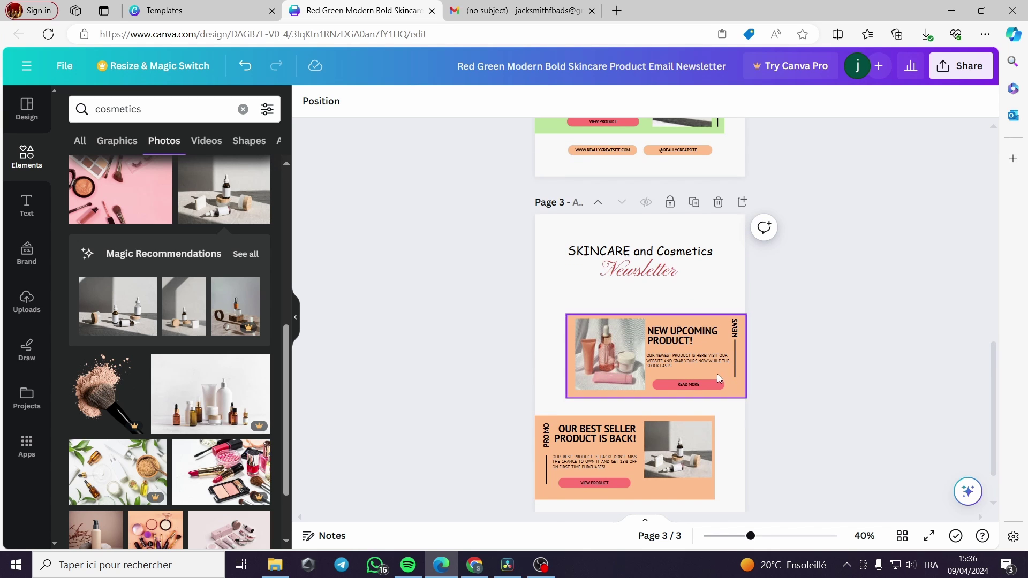
left_click(702, 385)
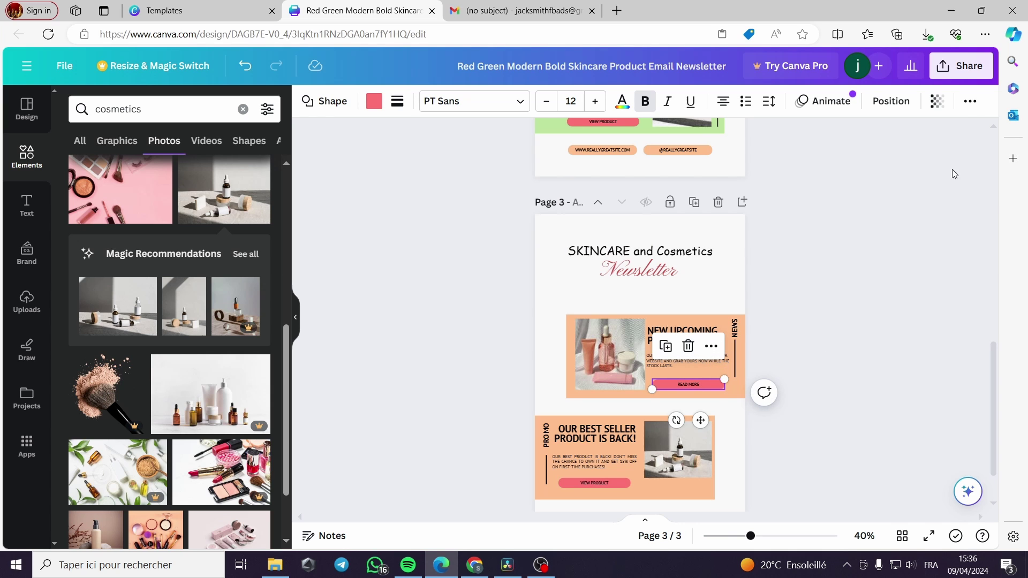
left_click(971, 102)
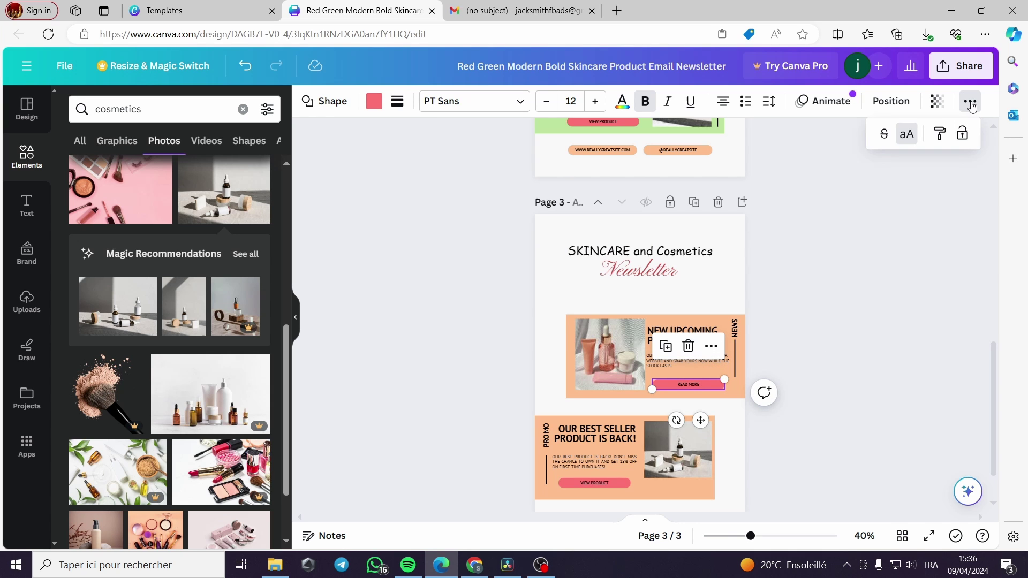
left_click(970, 103)
scroll(753, 362, "up", 5)
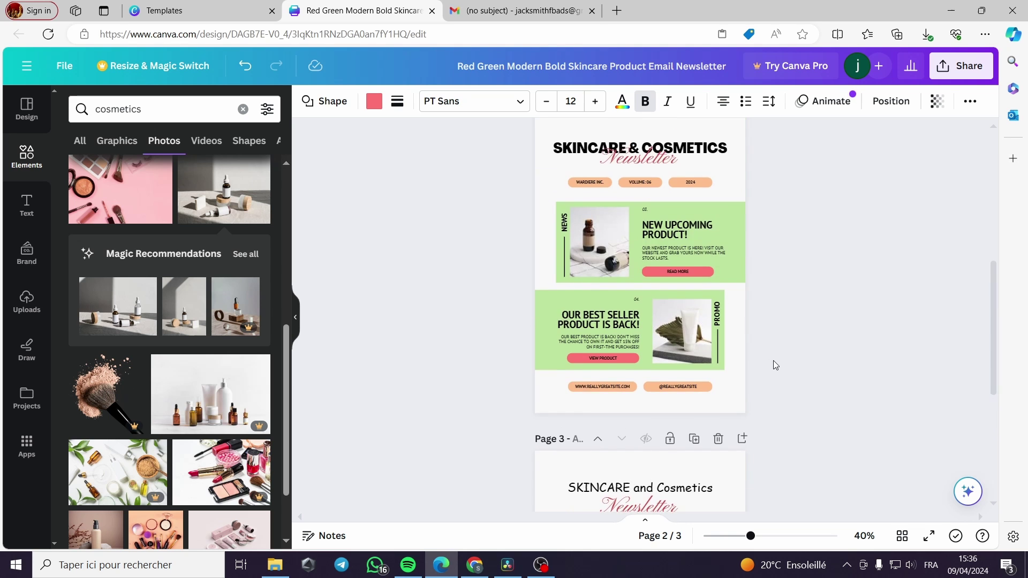
scroll(774, 361, "down", 3)
scroll(772, 359, "up", 3)
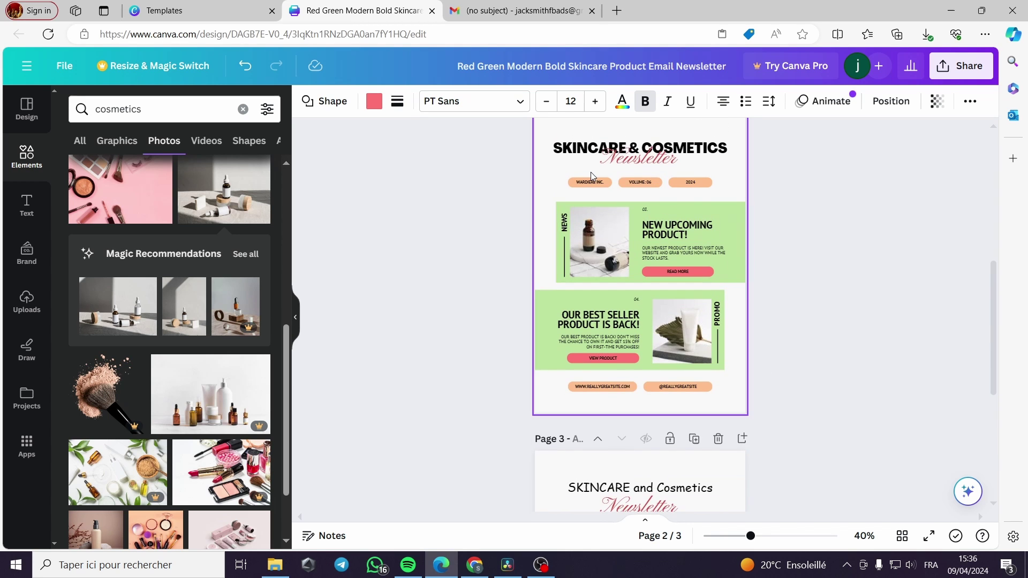
scroll(801, 371, "down", 3)
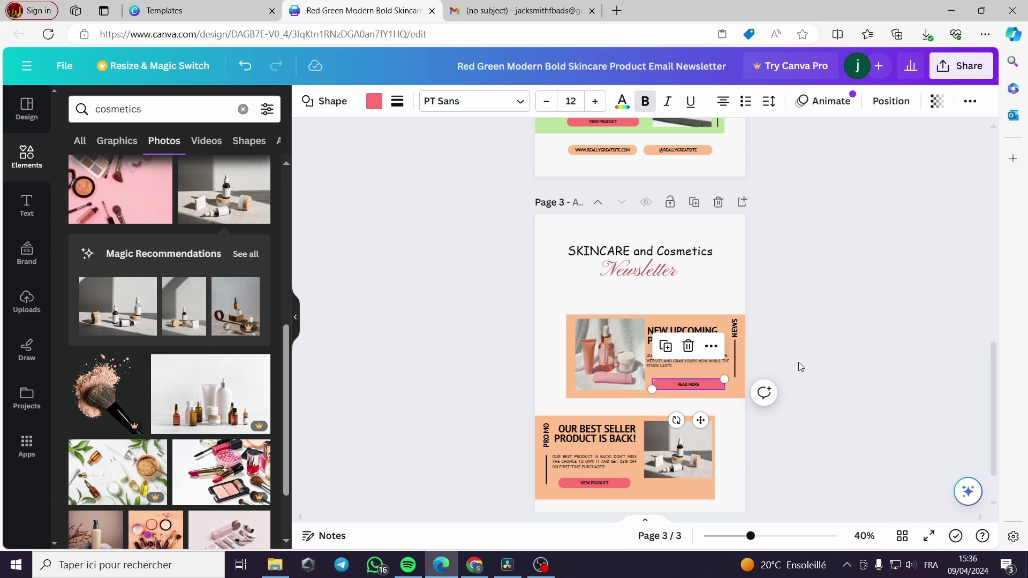
scroll(747, 338, "down", 1)
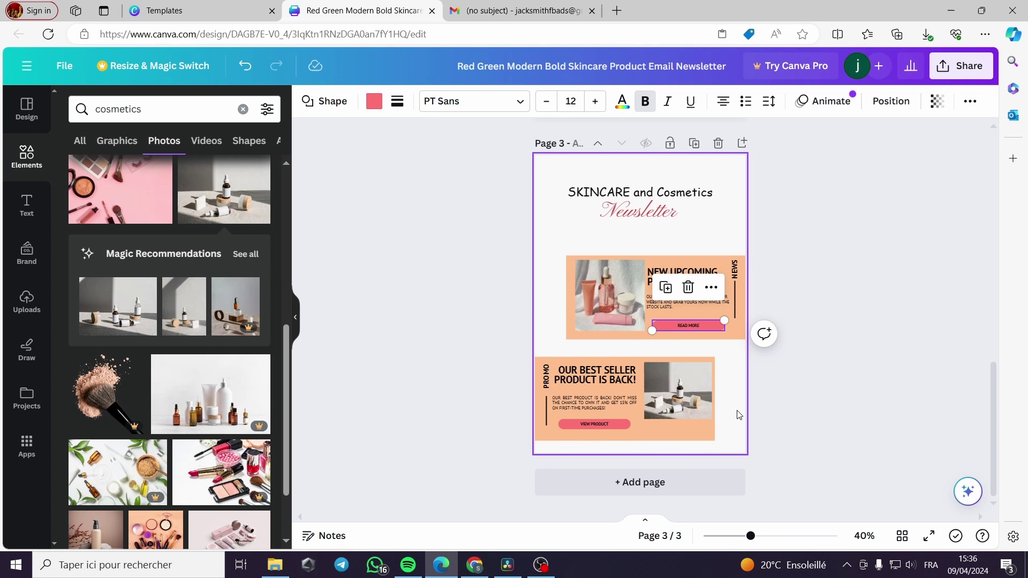
left_click(839, 338)
Step: Download page 3 of the newsletter on its own as a PDF
left_click(866, 172)
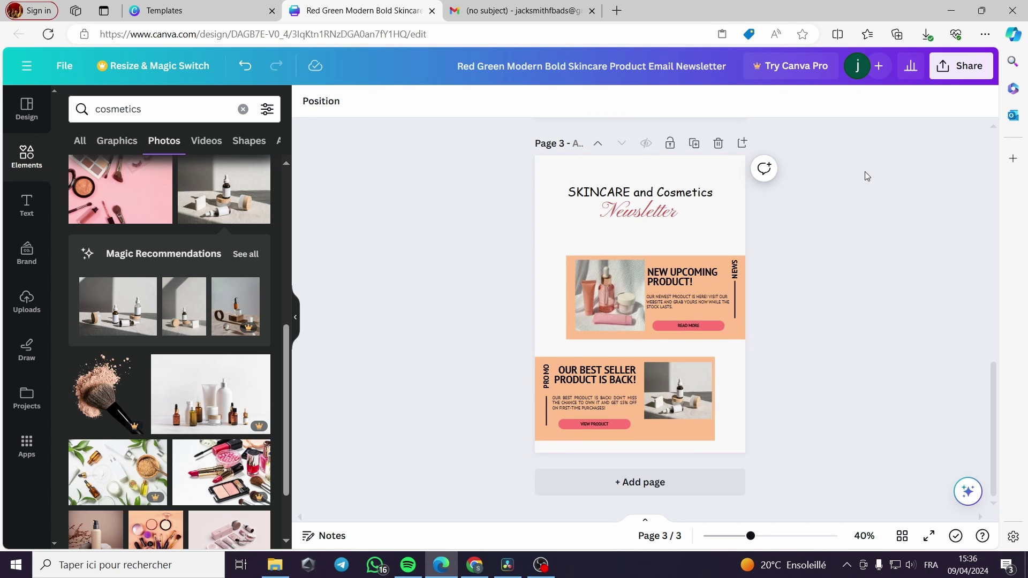
left_click(961, 65)
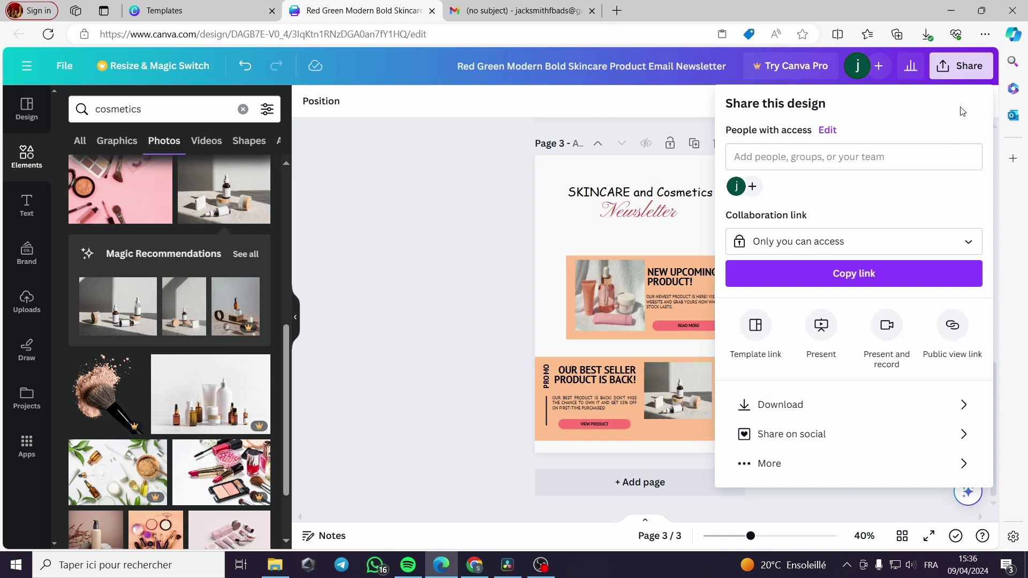
left_click(830, 407)
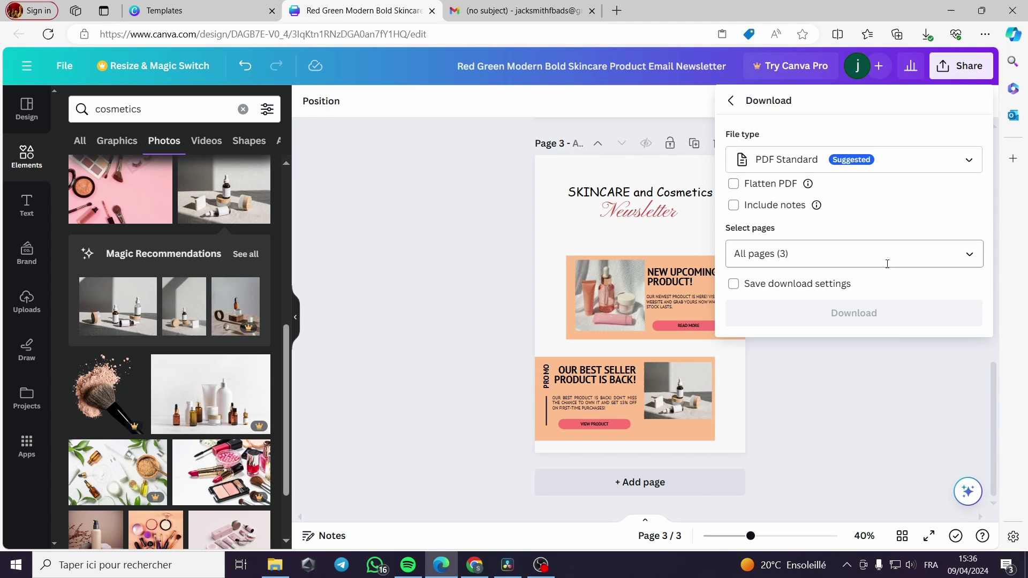
left_click(840, 261)
left_click(960, 291)
scroll(907, 321, "down", 1)
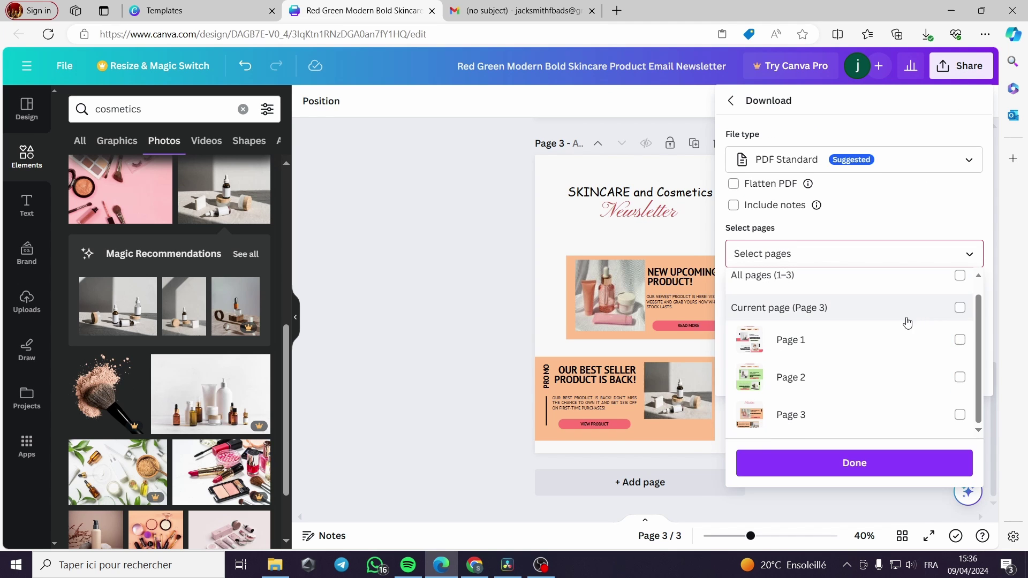
left_click(795, 418)
left_click(841, 462)
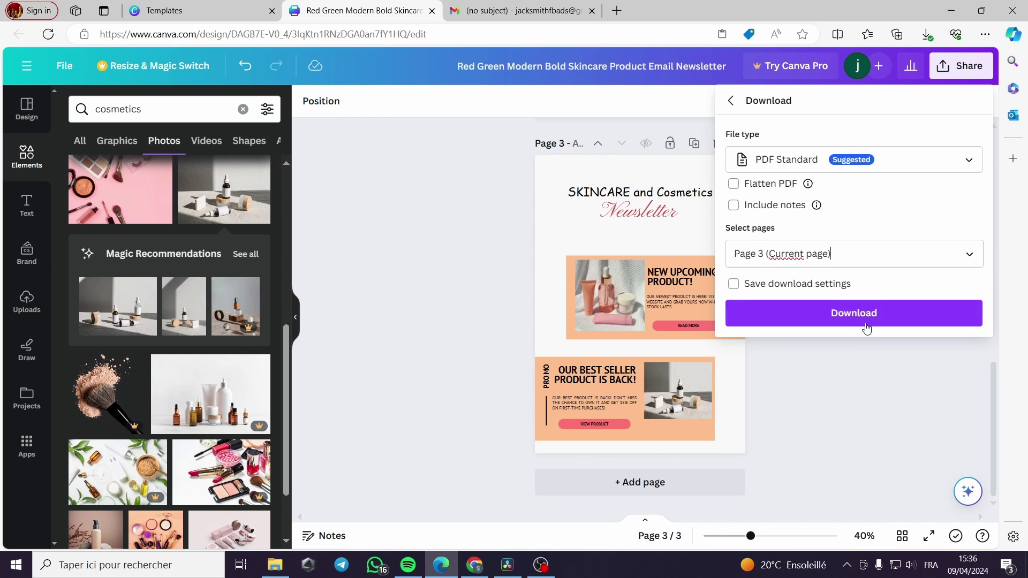
left_click(849, 310)
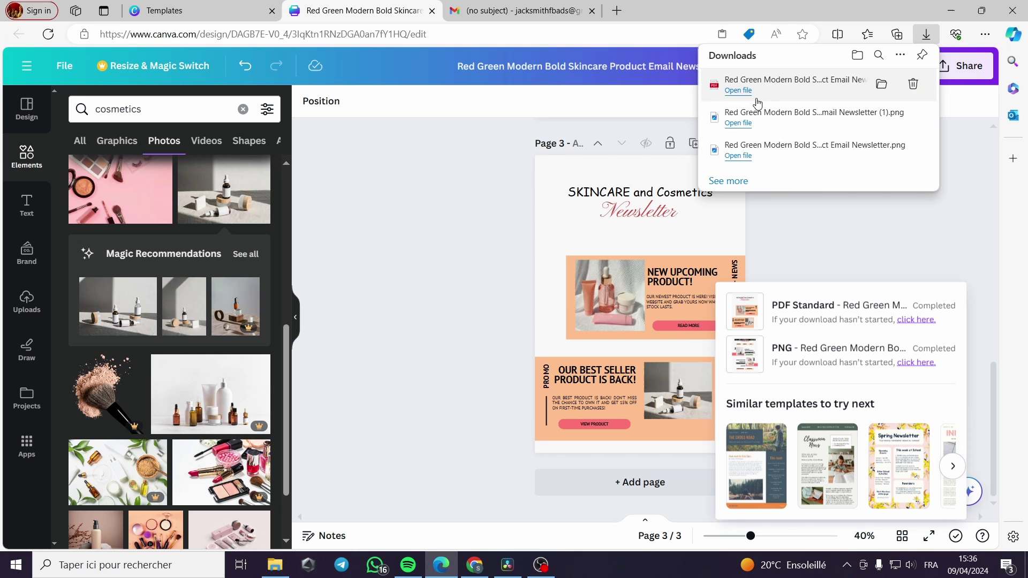
left_click(866, 218)
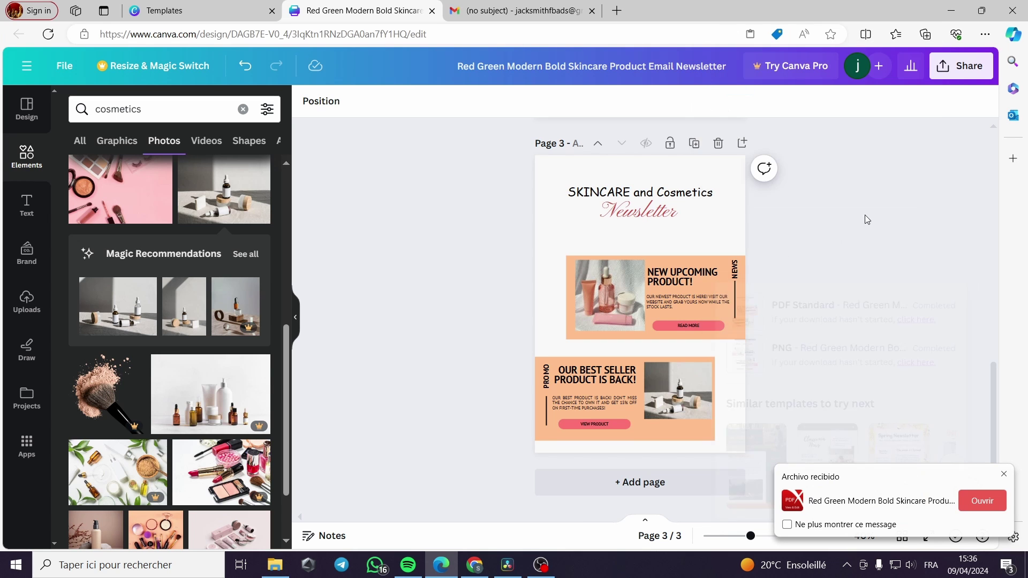
Step: Download the design with PNG as the file type
left_click(963, 65)
left_click(830, 411)
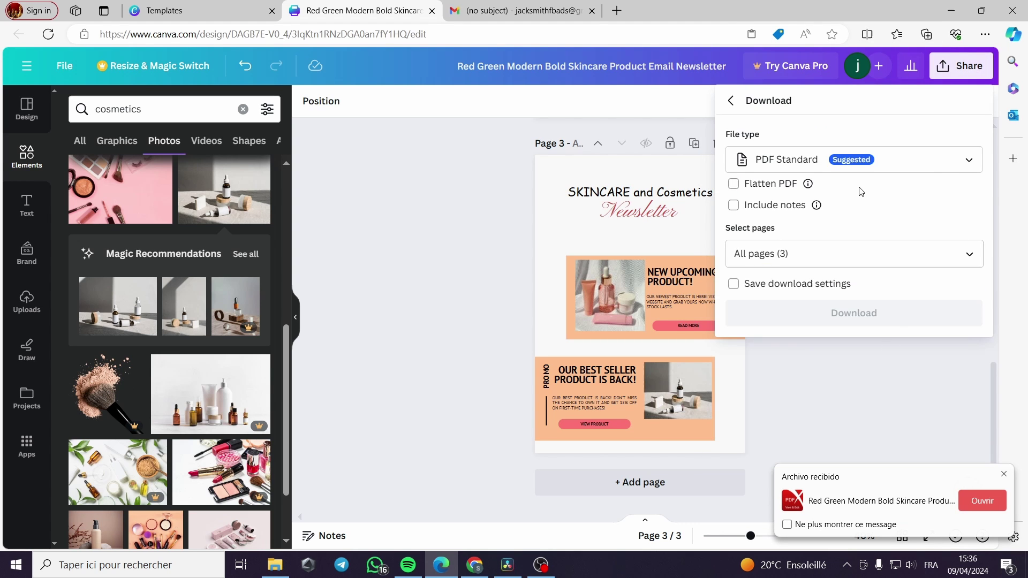
left_click(810, 166)
left_click(774, 235)
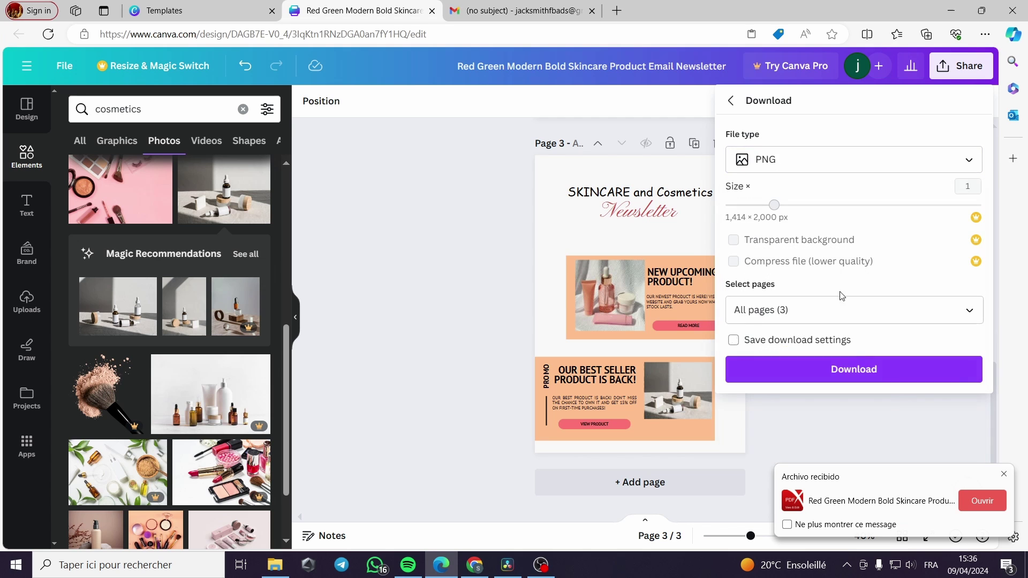
left_click(893, 378)
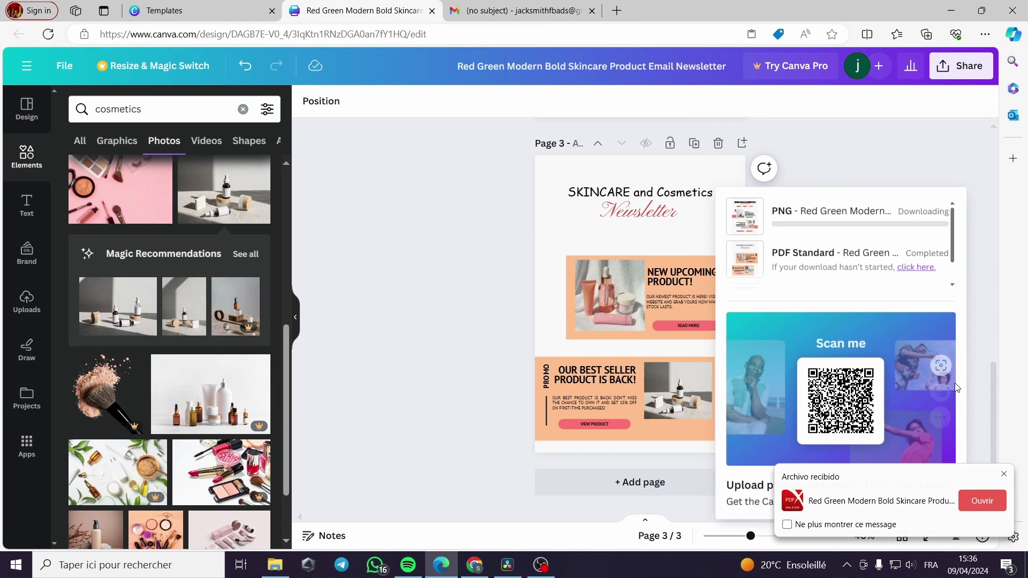
left_click(1006, 474)
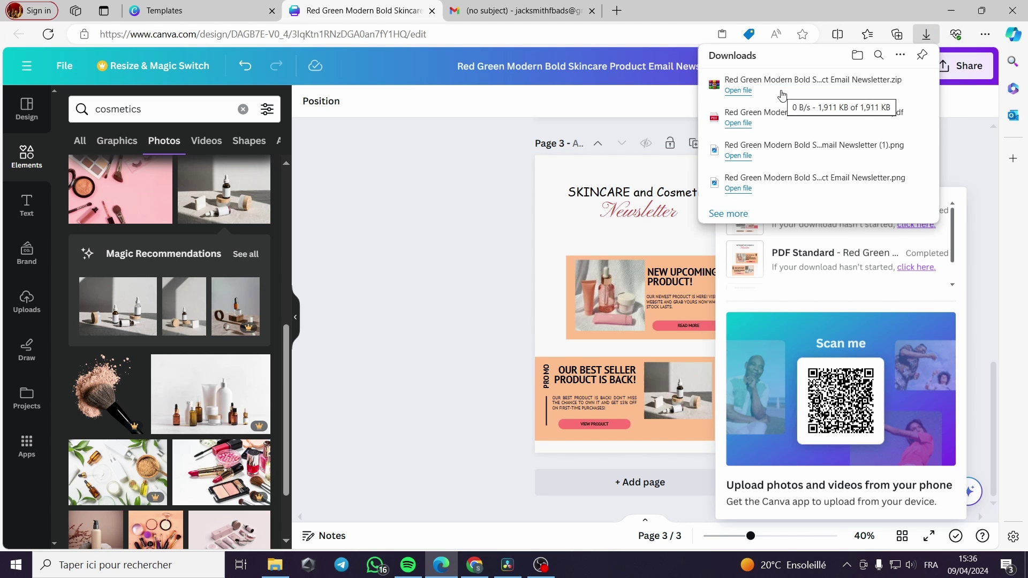
Step: Download only page 3 as a PNG image
left_click(964, 66)
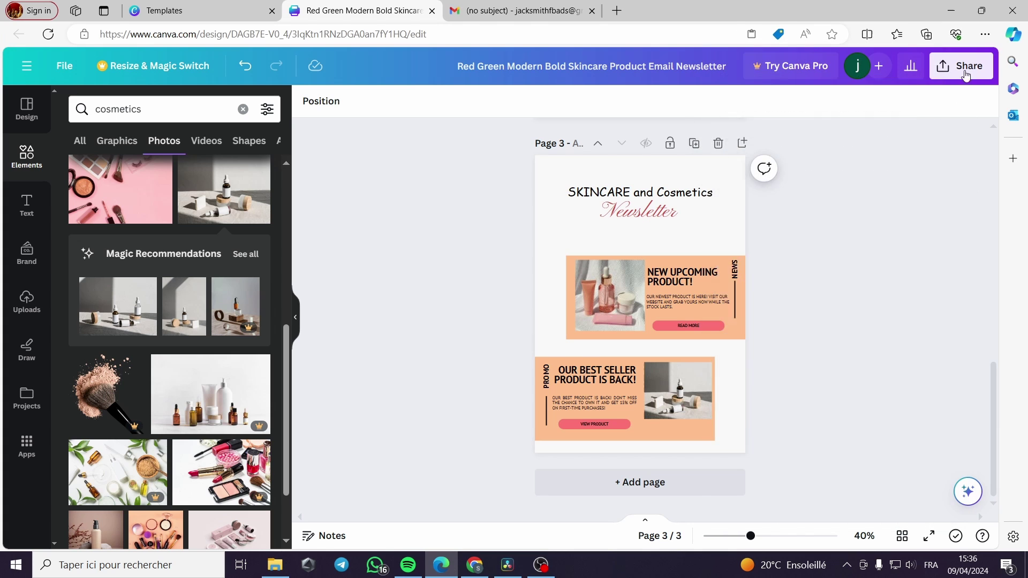
left_click(833, 405)
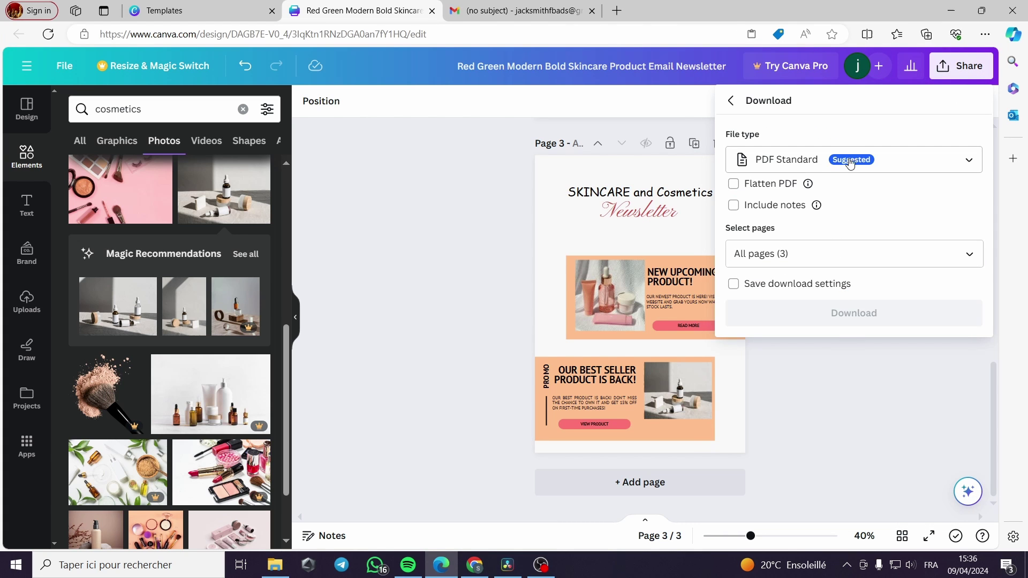
left_click(882, 245)
left_click(906, 294)
scroll(884, 386, "down", 1)
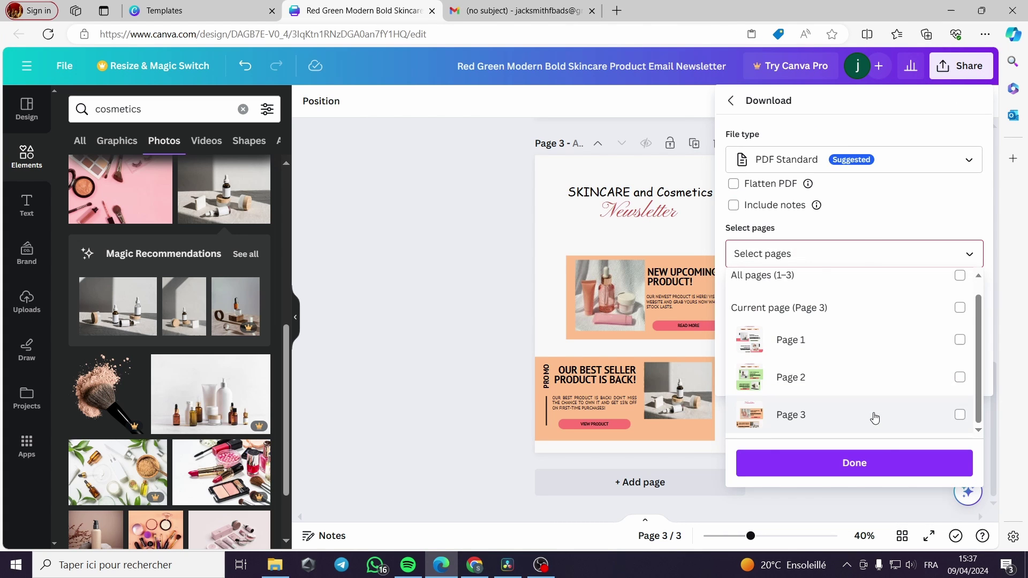
left_click(872, 416)
left_click(892, 461)
left_click(824, 159)
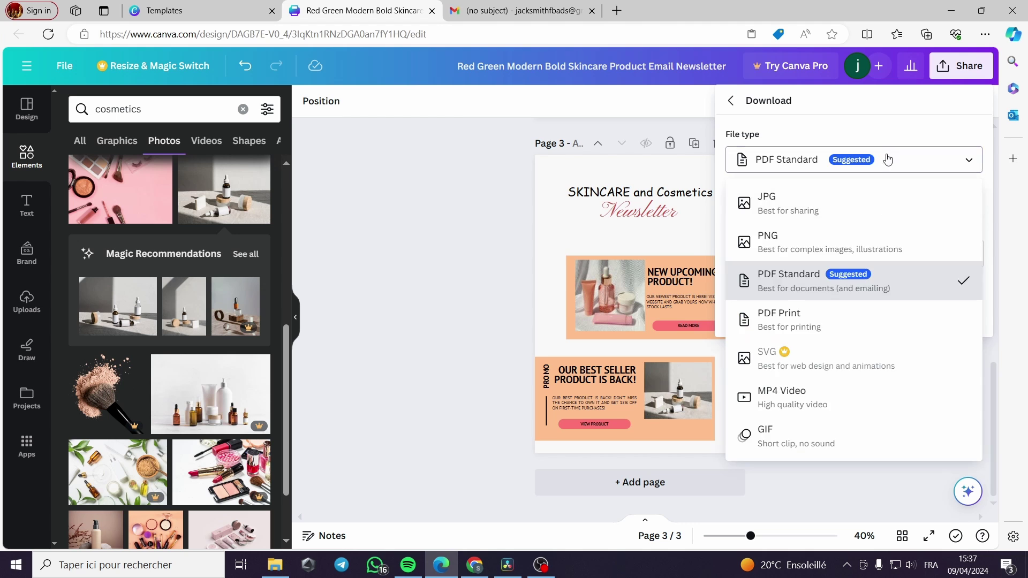
left_click(865, 235)
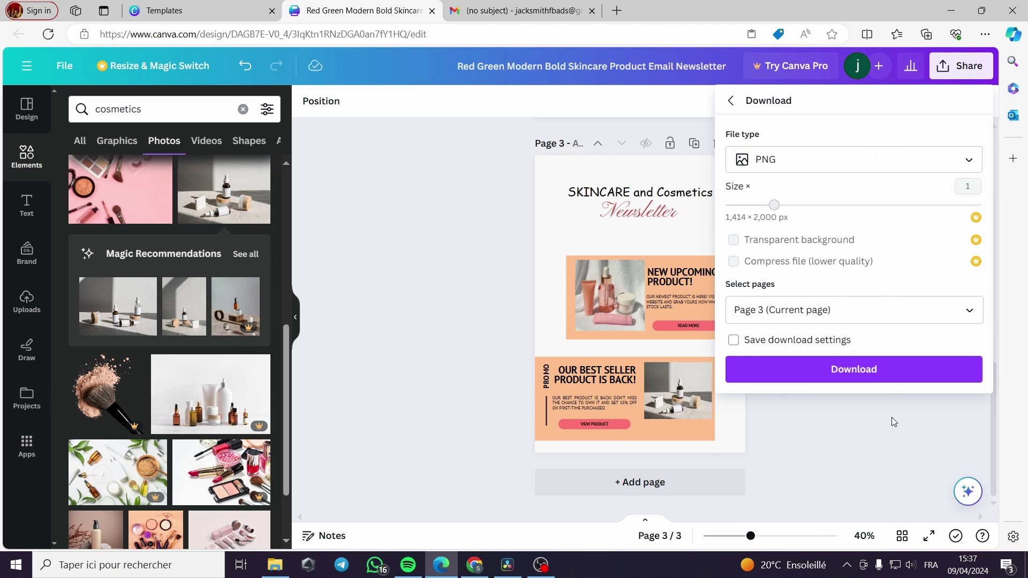
left_click(894, 379)
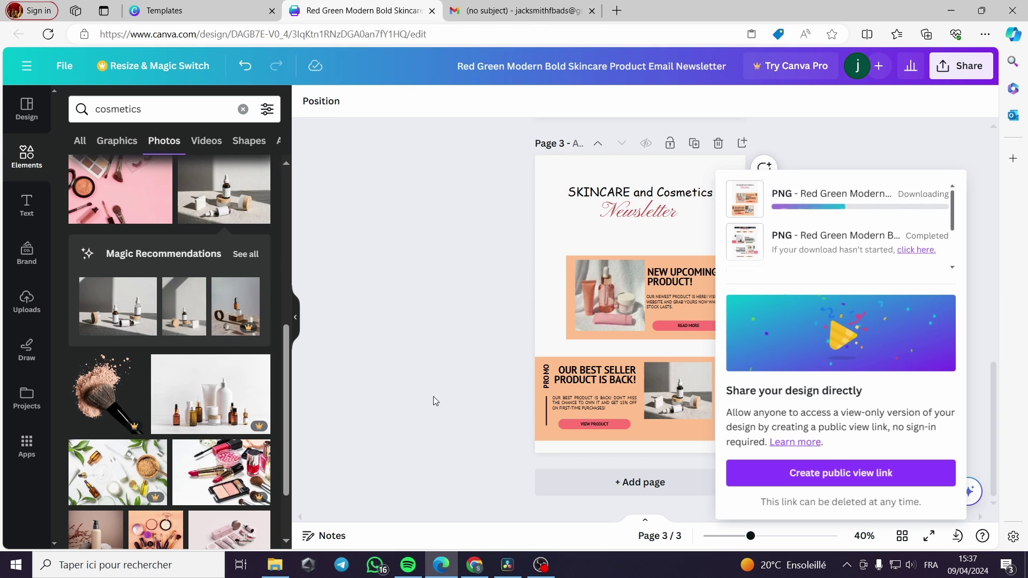
left_click(448, 219)
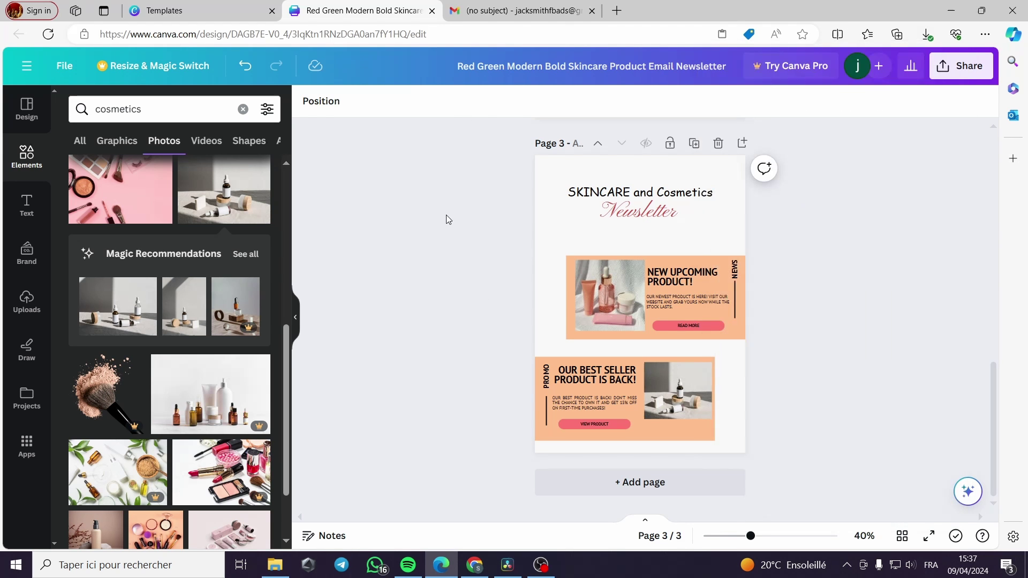
Step: Return to the Gmail inbox and start a new message
left_click(525, 7)
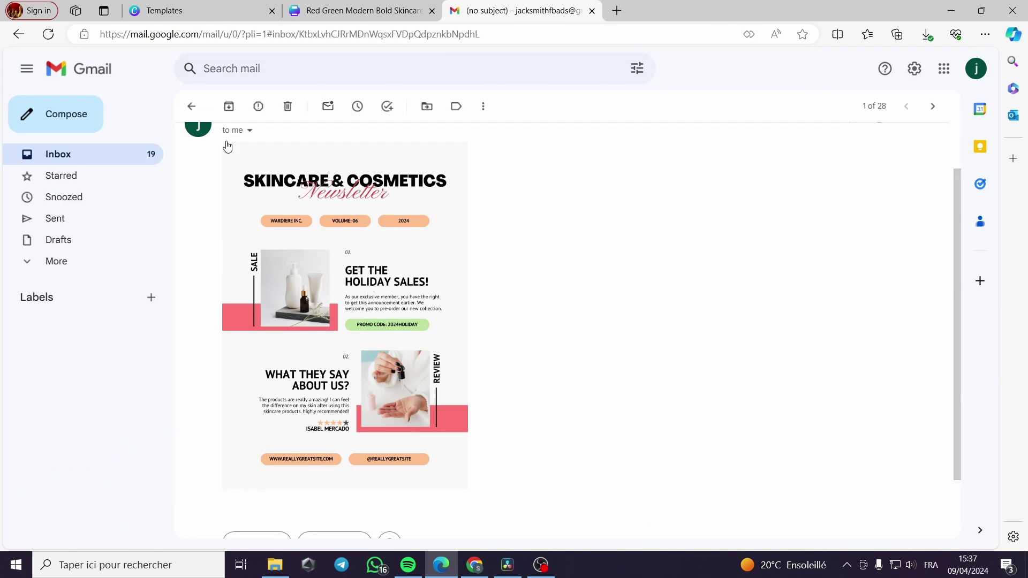
left_click(191, 106)
left_click(48, 113)
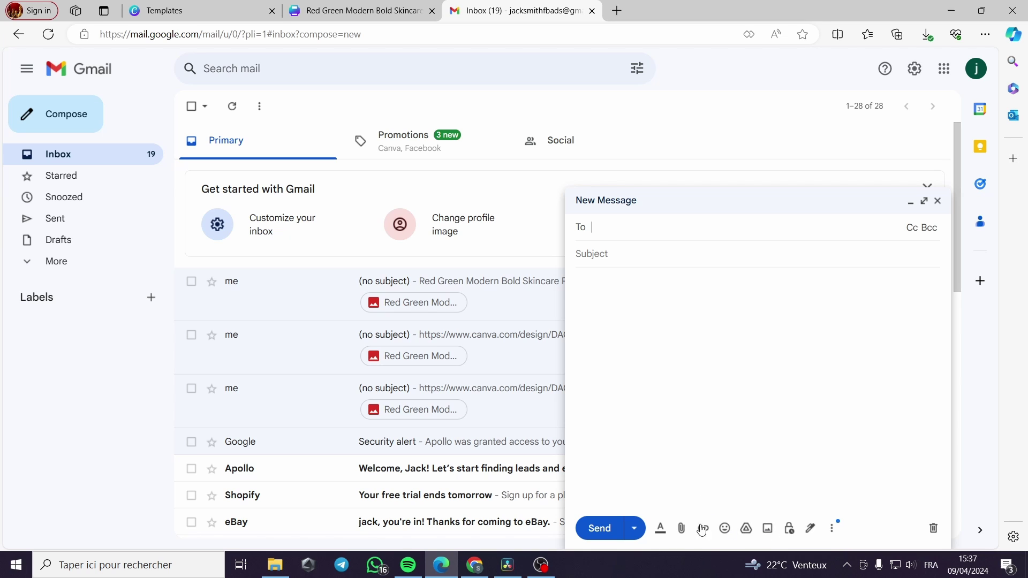
Step: Upload the newest Red Green Modern Bold Skincare newsletter PNG as an inline photo
left_click(769, 531)
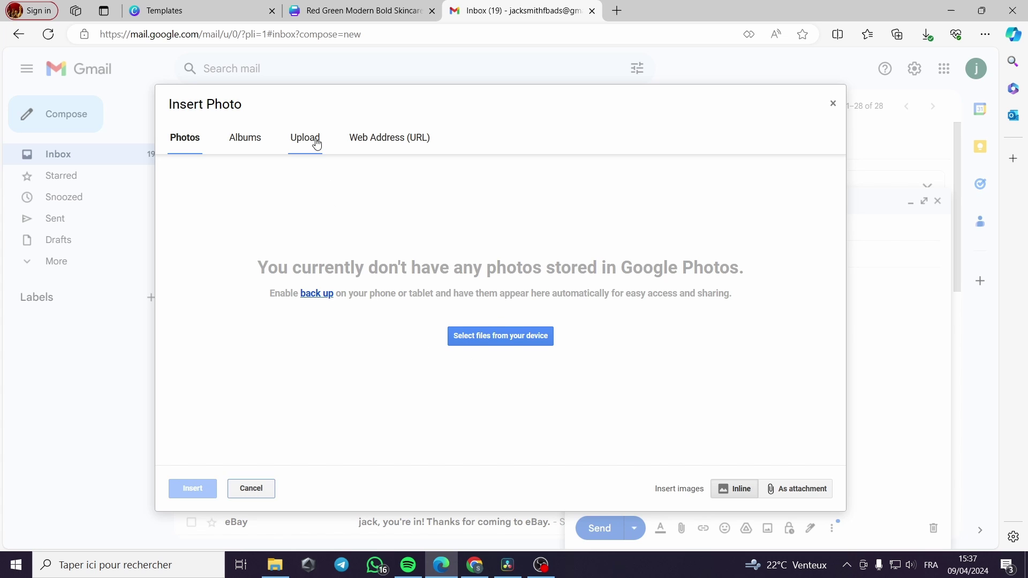
left_click(318, 145)
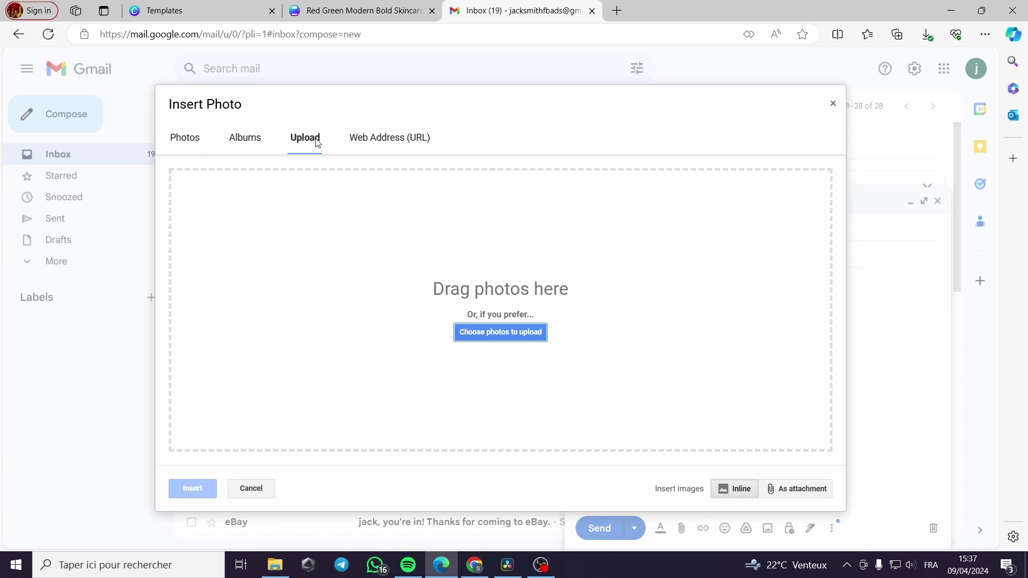
left_click(501, 333)
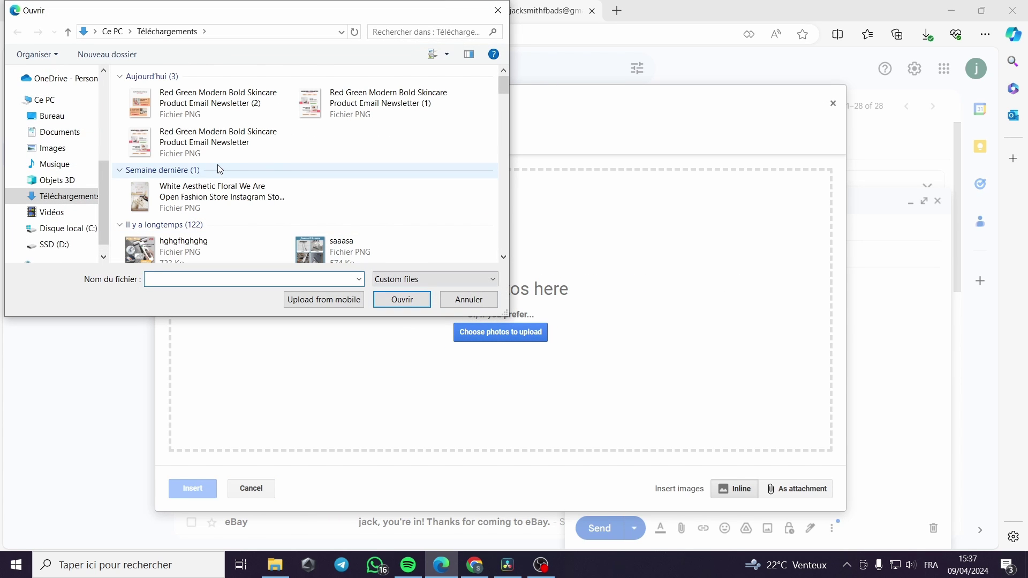
left_click(206, 114)
left_click(402, 300)
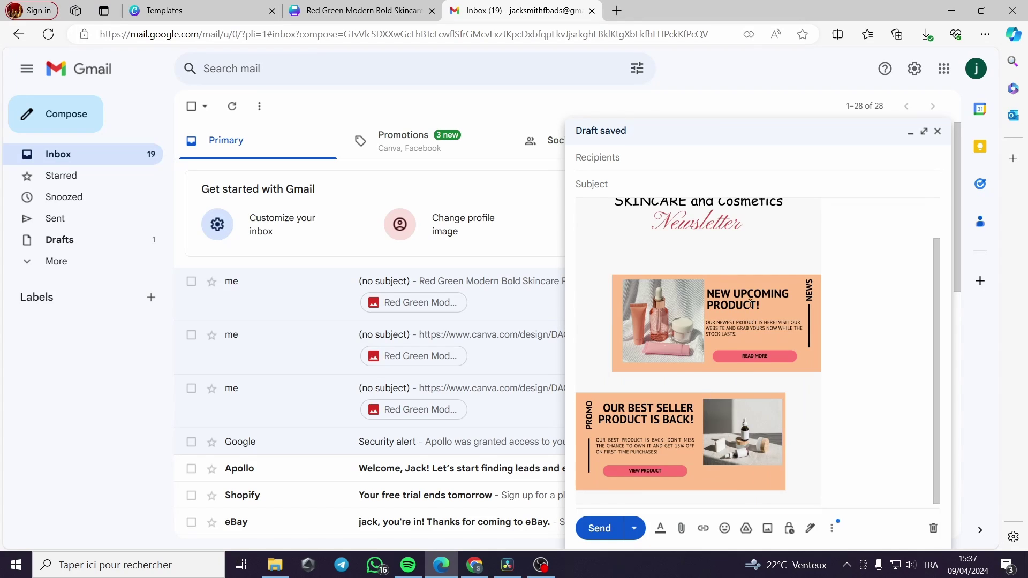
Step: Copy your own account address from the account panel and paste it as recipient
scroll(671, 231, "up", 1)
scroll(703, 296, "down", 1)
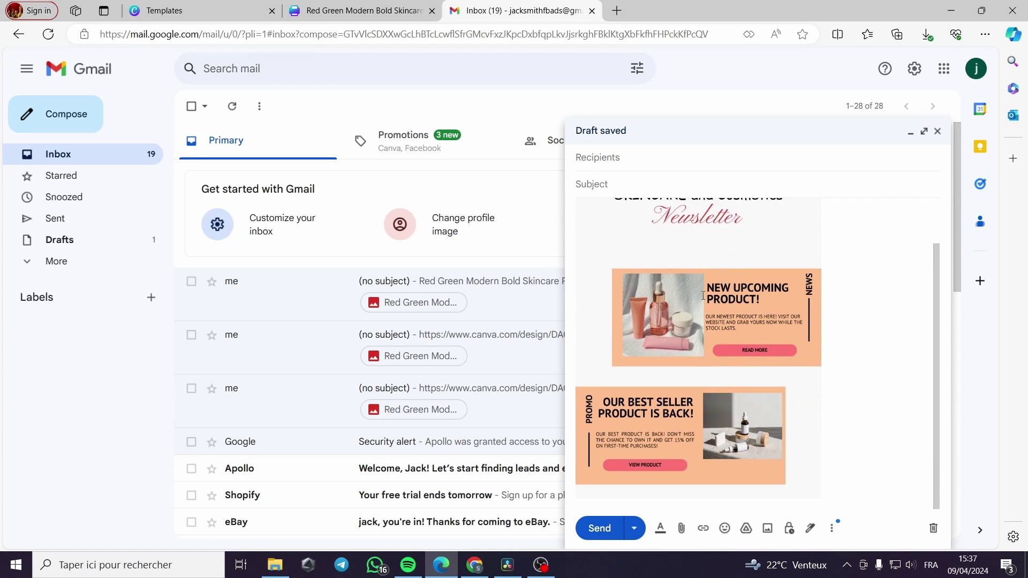
scroll(643, 203, "up", 1)
left_click(625, 160)
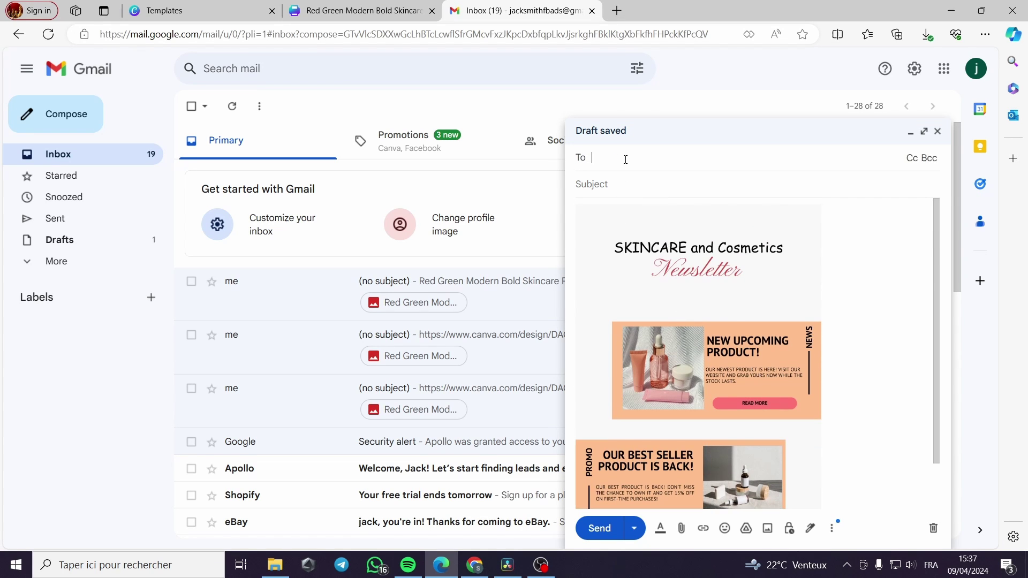
left_click(976, 68)
triple_click(905, 107)
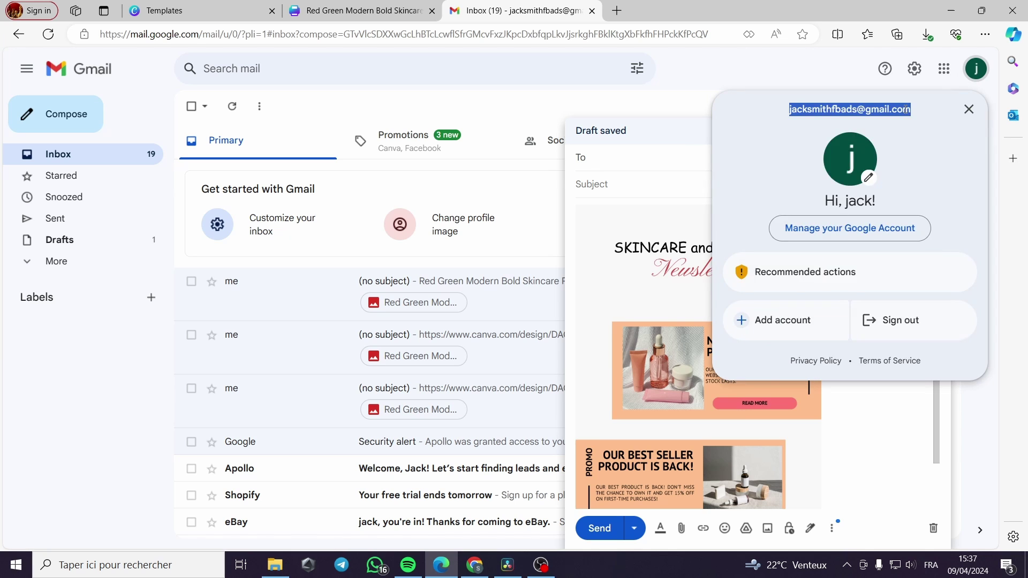
right_click(909, 109)
left_click(911, 123)
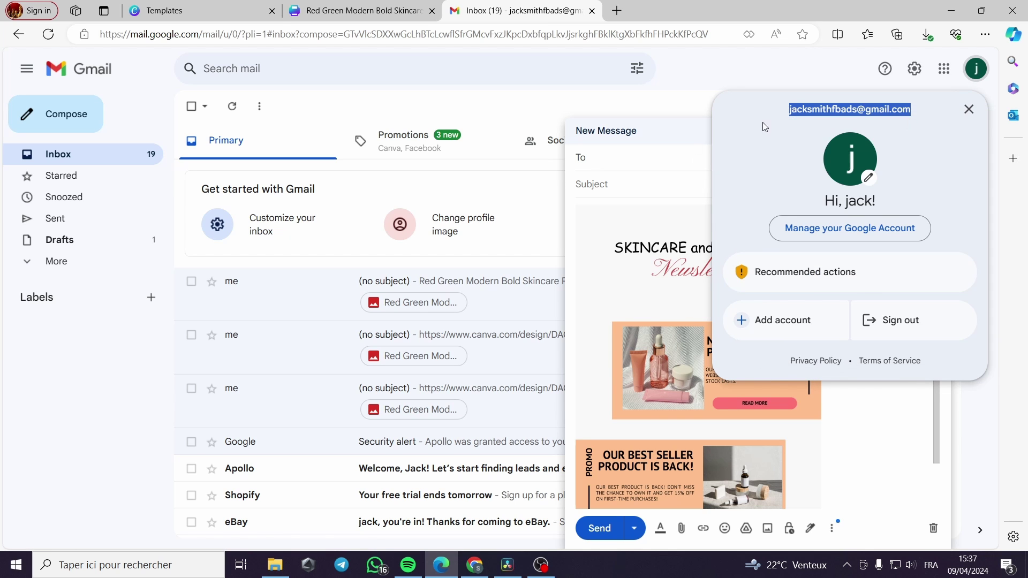
left_click(972, 109)
right_click(648, 160)
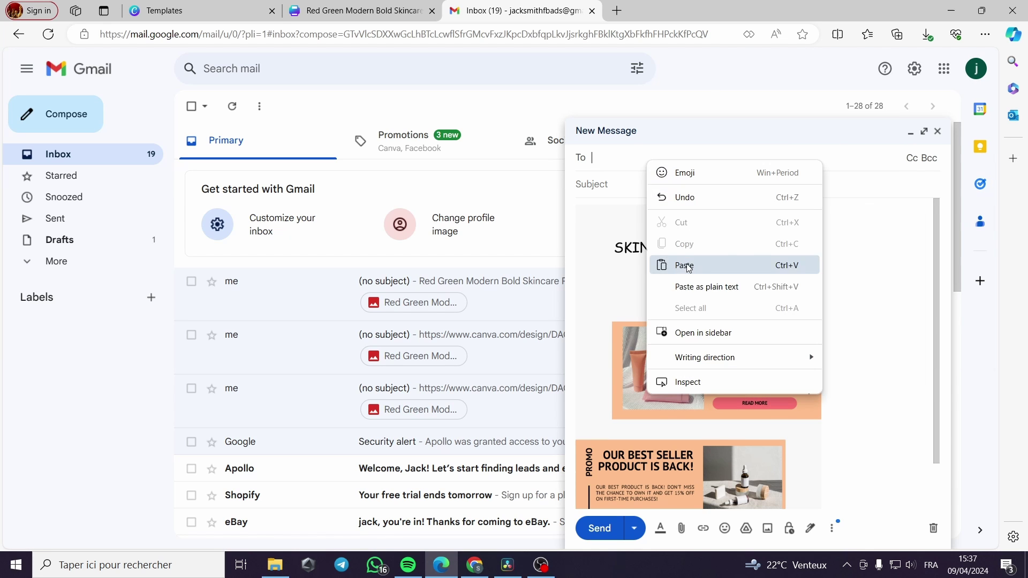
left_click(672, 264)
Step: Enter the subject 'Newsletter promotion'
left_click(693, 196)
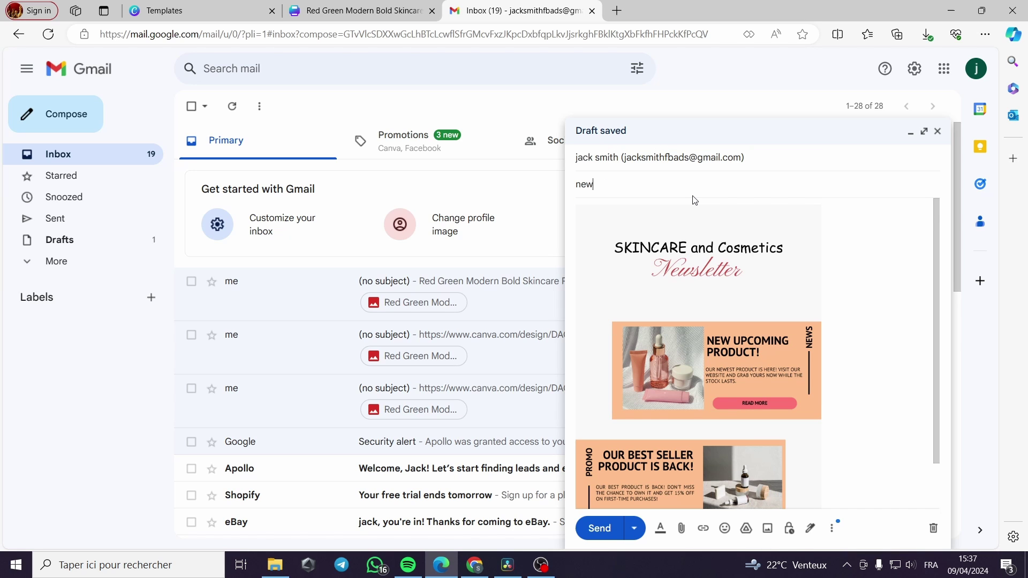
type("Newsletter promotion")
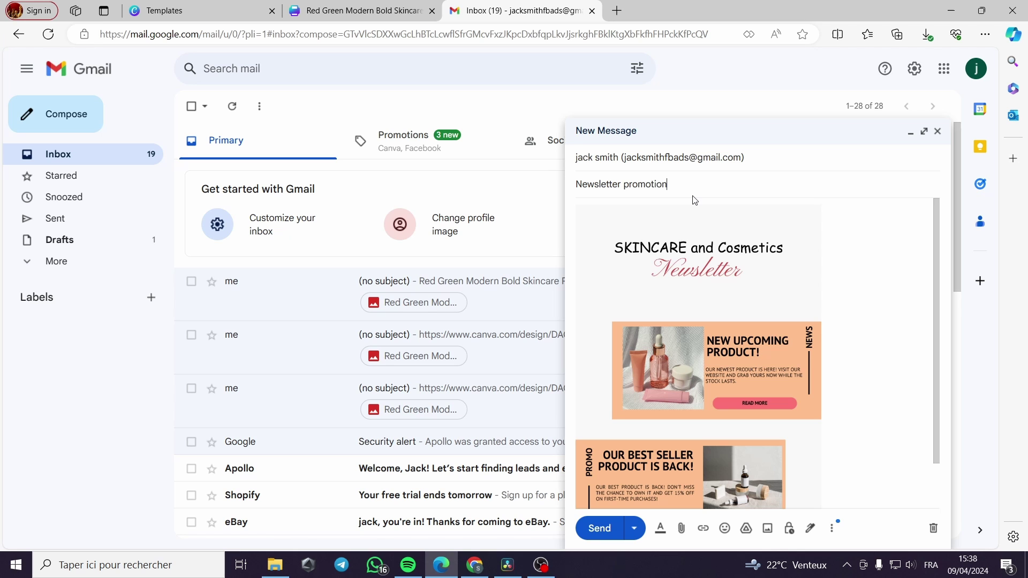
scroll(801, 386, "down", 1)
left_click(800, 386)
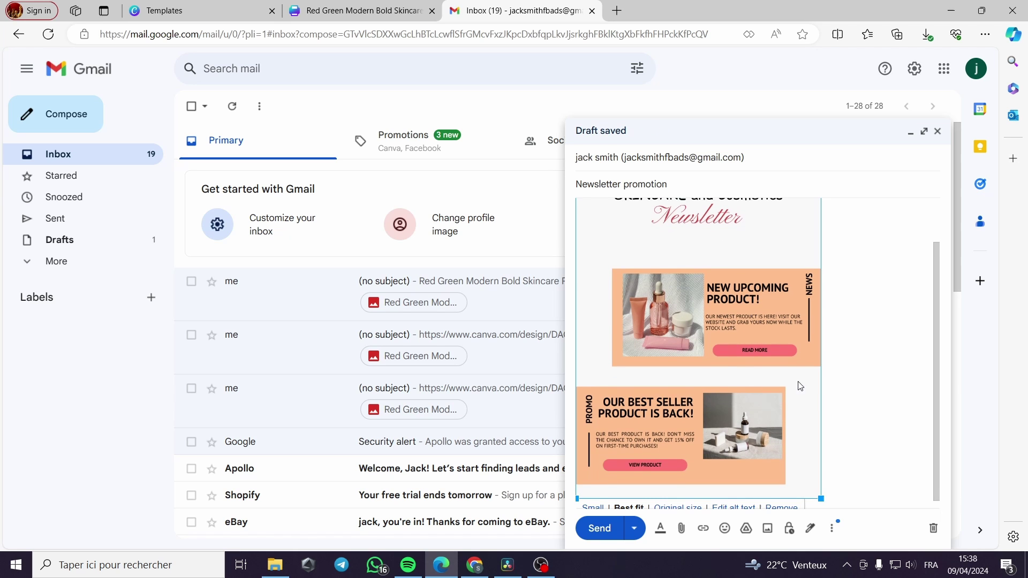
Step: Copy the skincare newsletter design's view-only link from Canva's Share panel
left_click(362, 11)
left_click(958, 74)
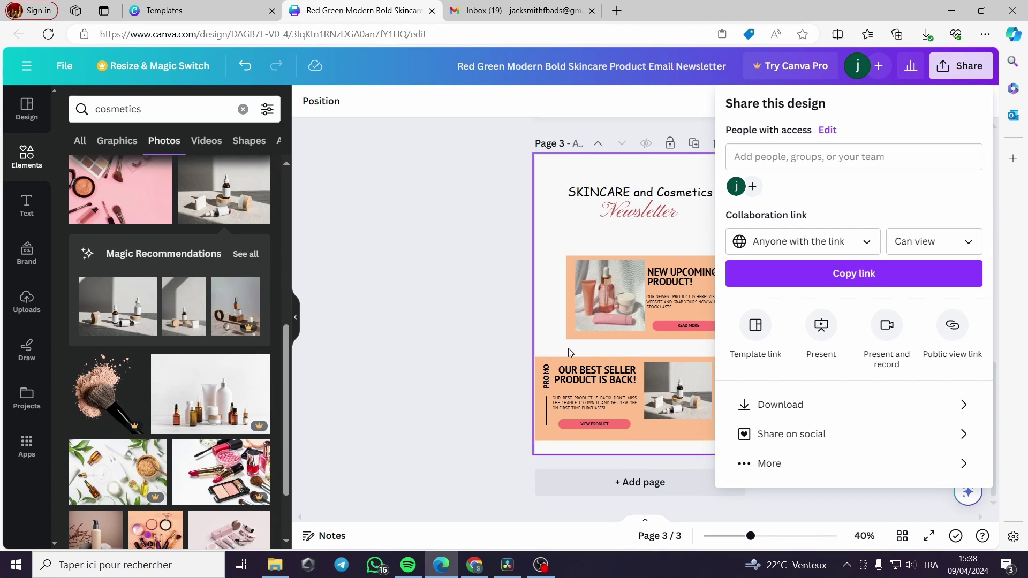
left_click(853, 279)
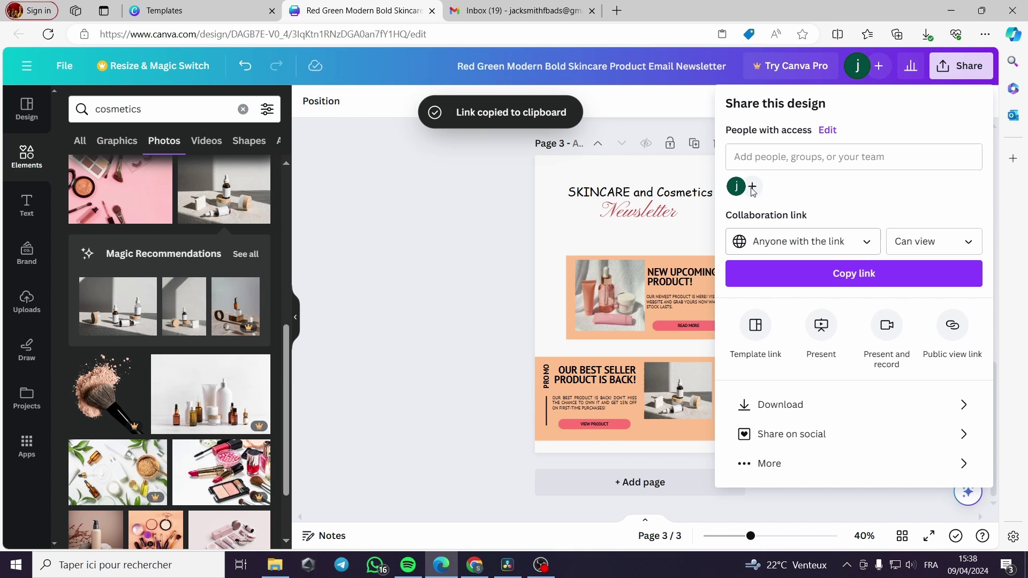
Step: Hyperlink the newsletter image in the draft to the pasted Canva share link
left_click(514, 11)
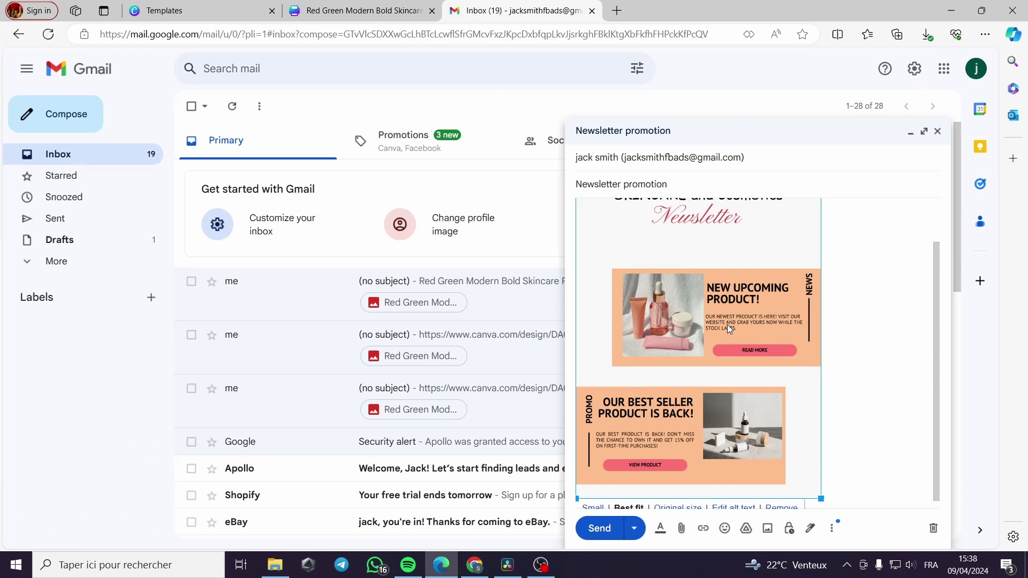
left_click(860, 362)
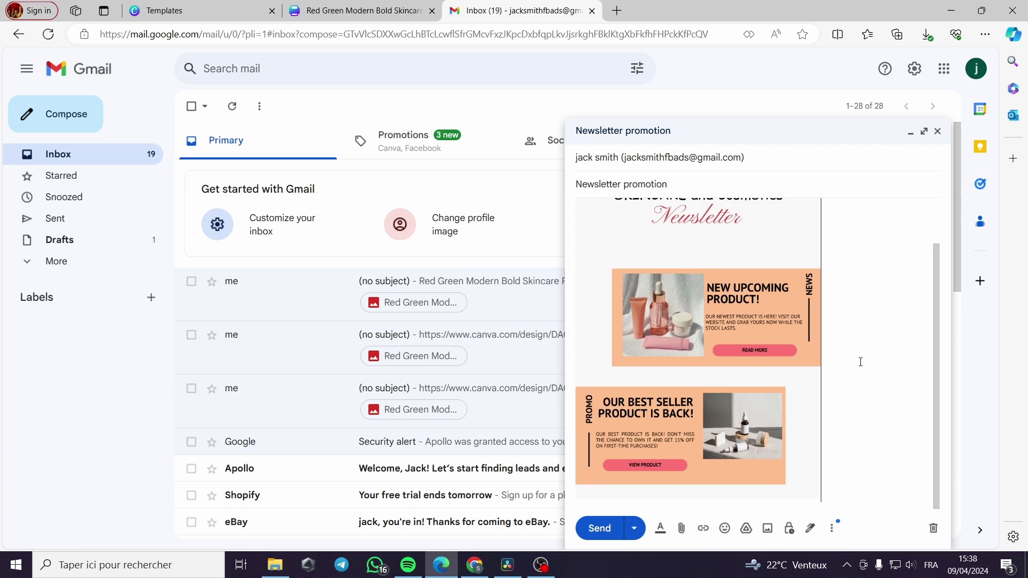
key("ctrl+a")
left_click(609, 347)
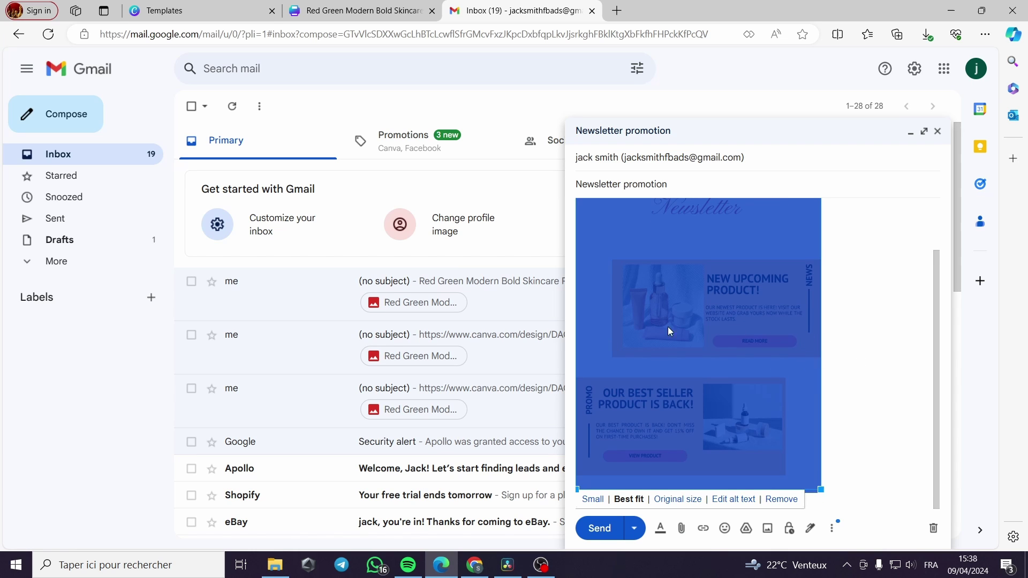
scroll(643, 329, "up", 2)
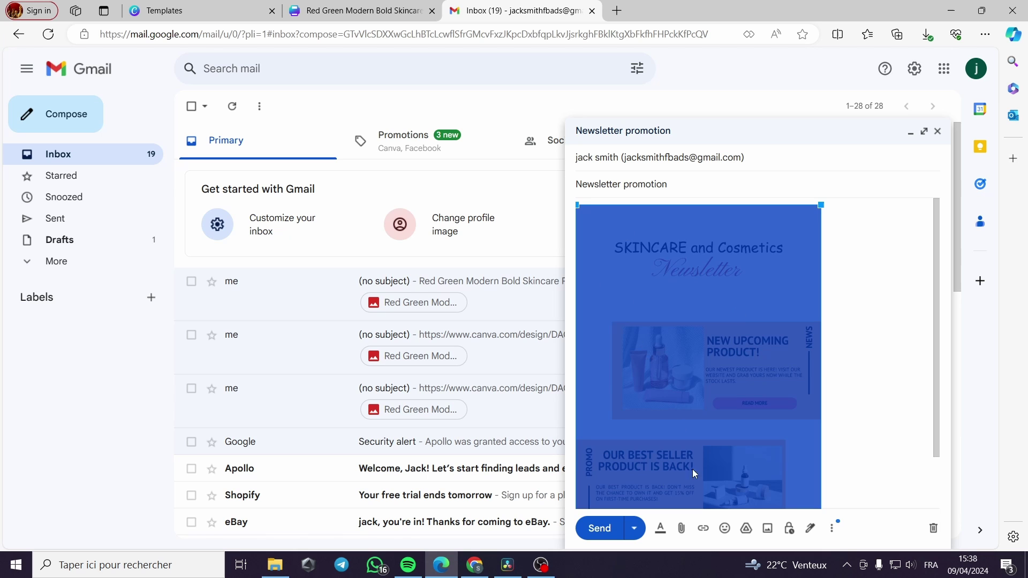
left_click(704, 529)
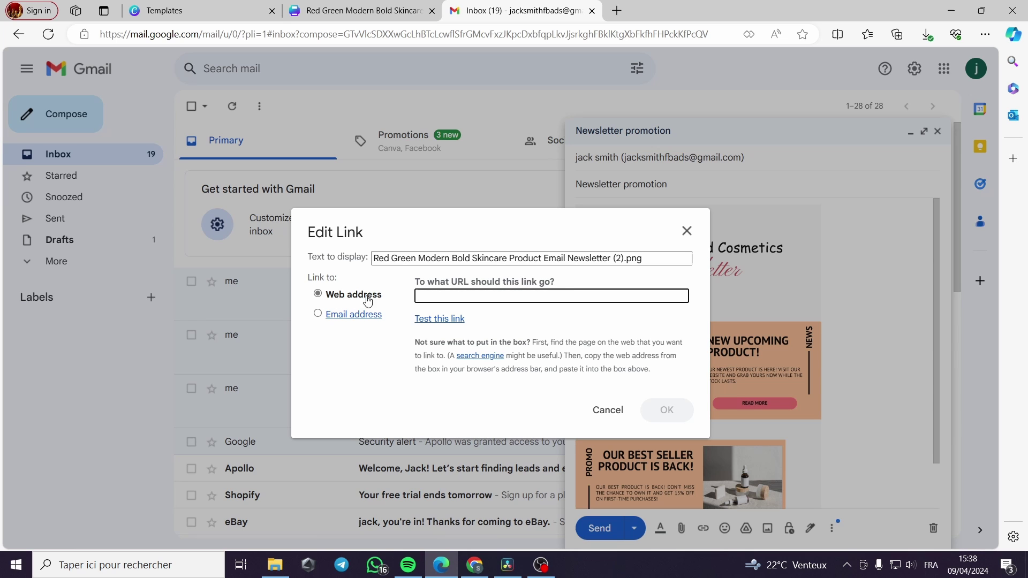
left_click(441, 293)
right_click(441, 294)
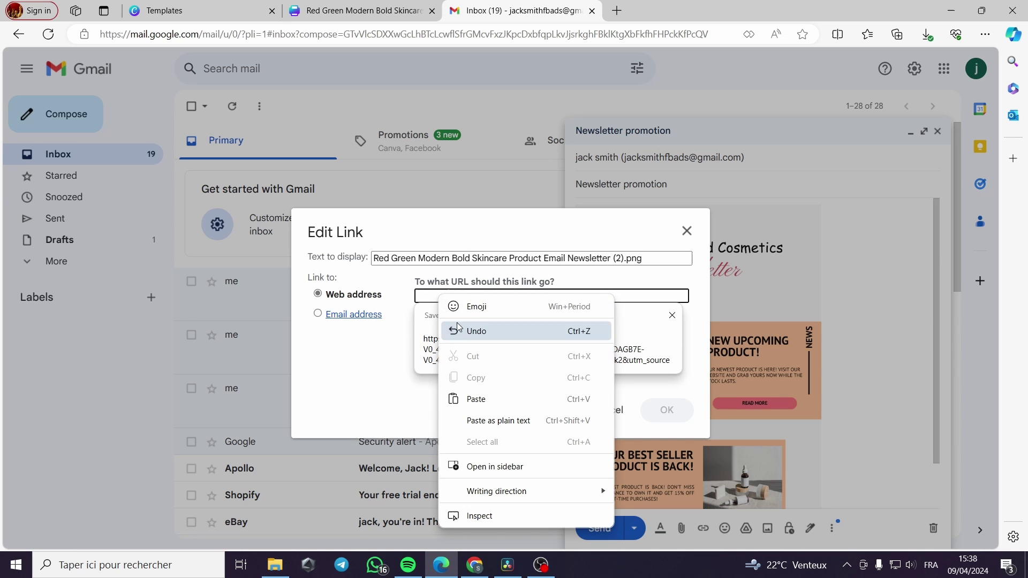
left_click(475, 400)
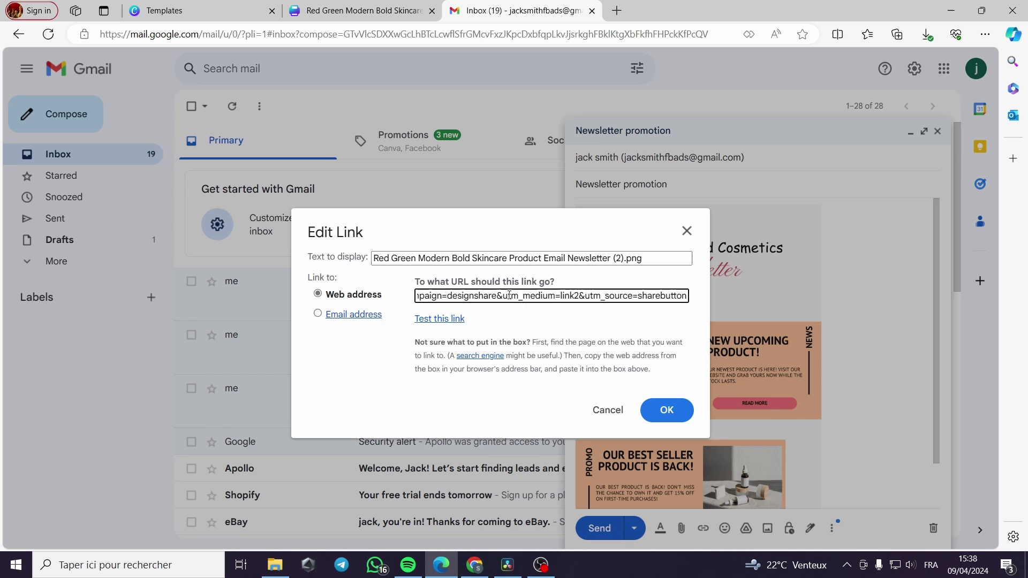
left_click(667, 414)
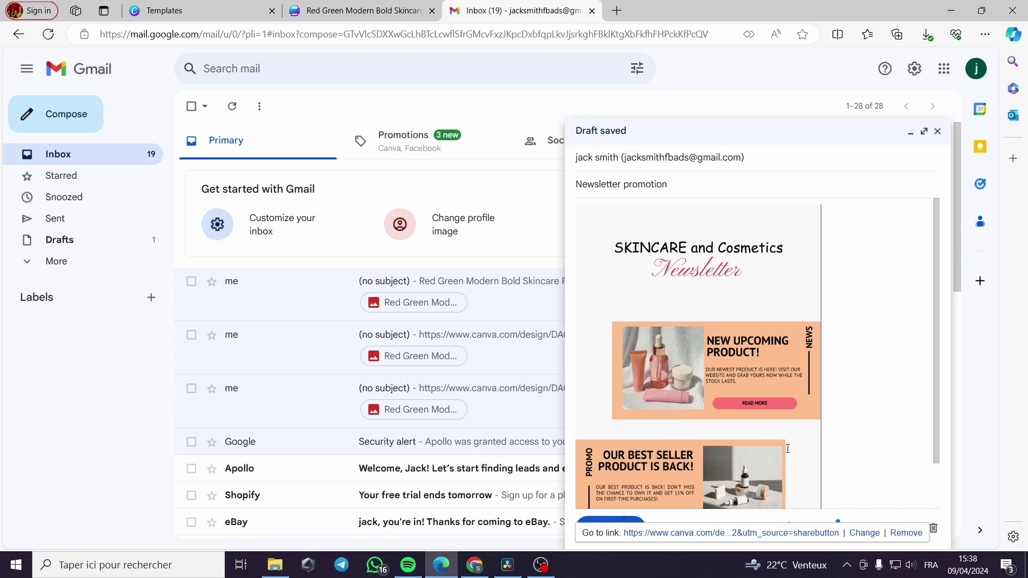
scroll(659, 481, "down", 1)
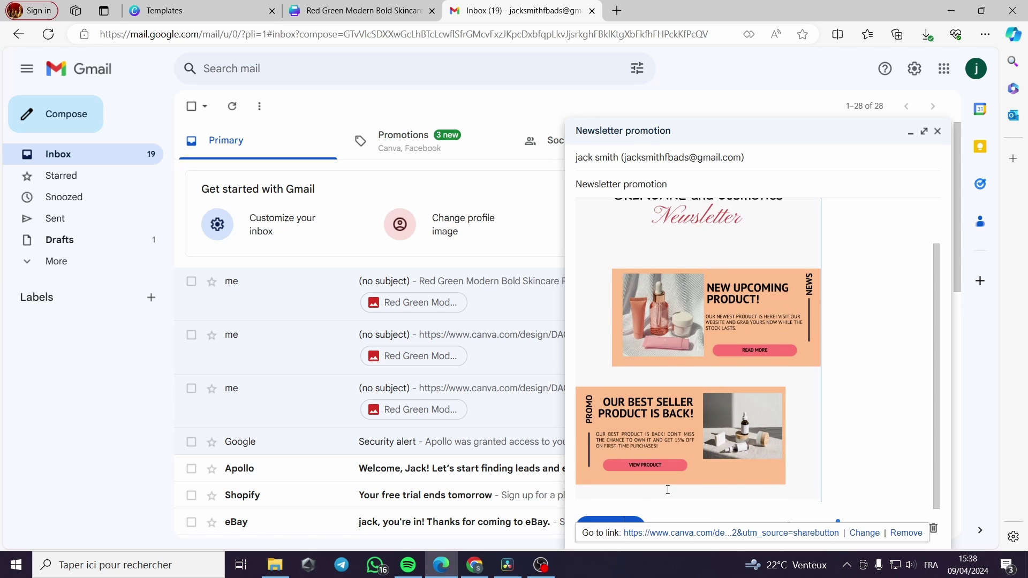
Step: Send the Newsletter promotion email, then open and scroll through the received copy
left_click(616, 524)
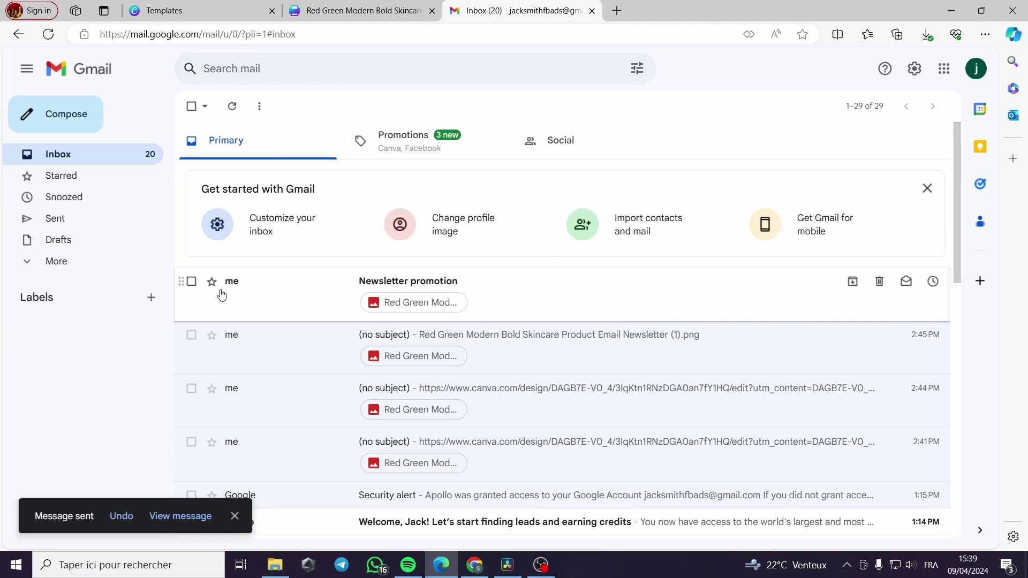
left_click(239, 298)
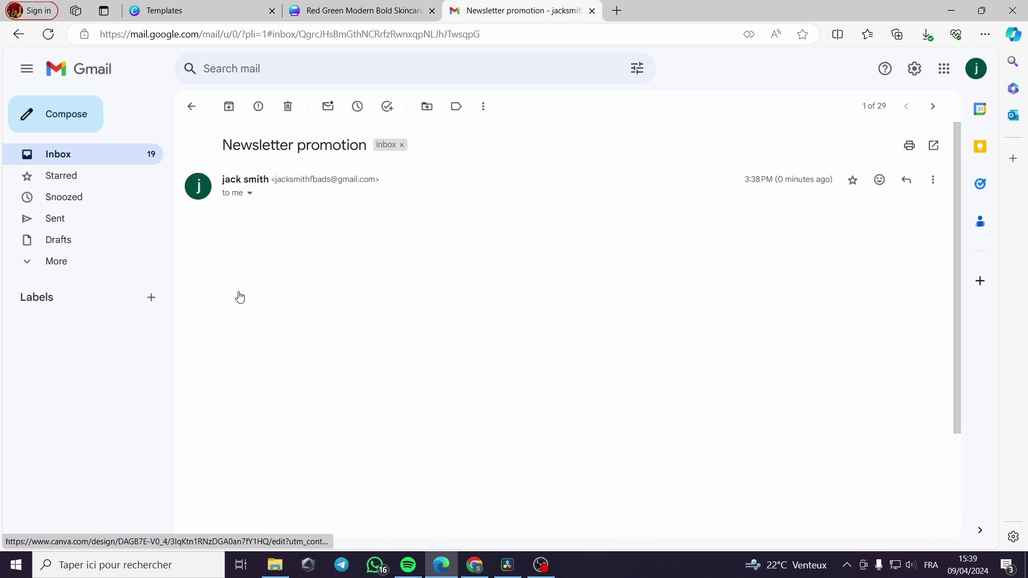
scroll(724, 321, "down", 5)
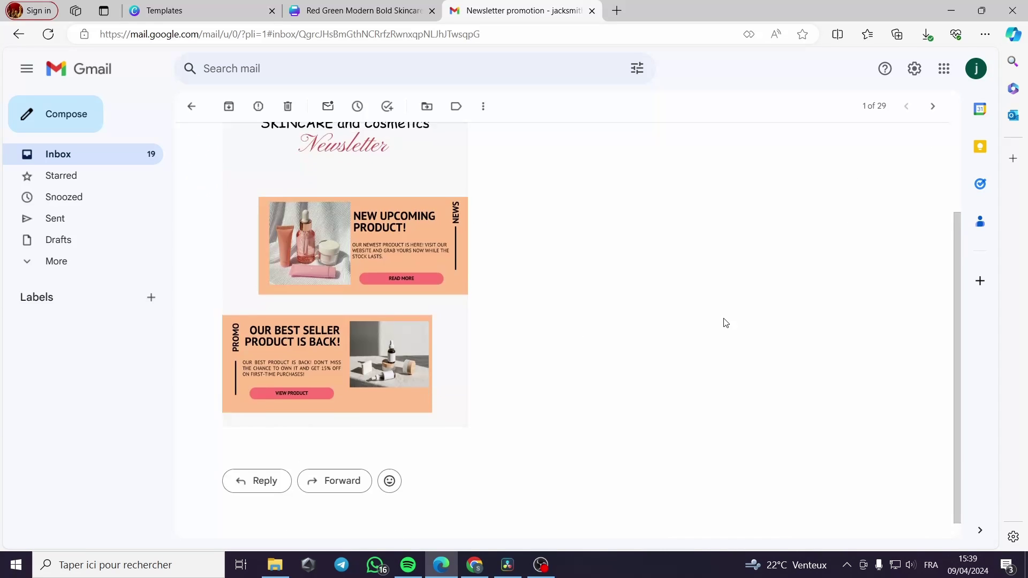
scroll(725, 322, "up", 3)
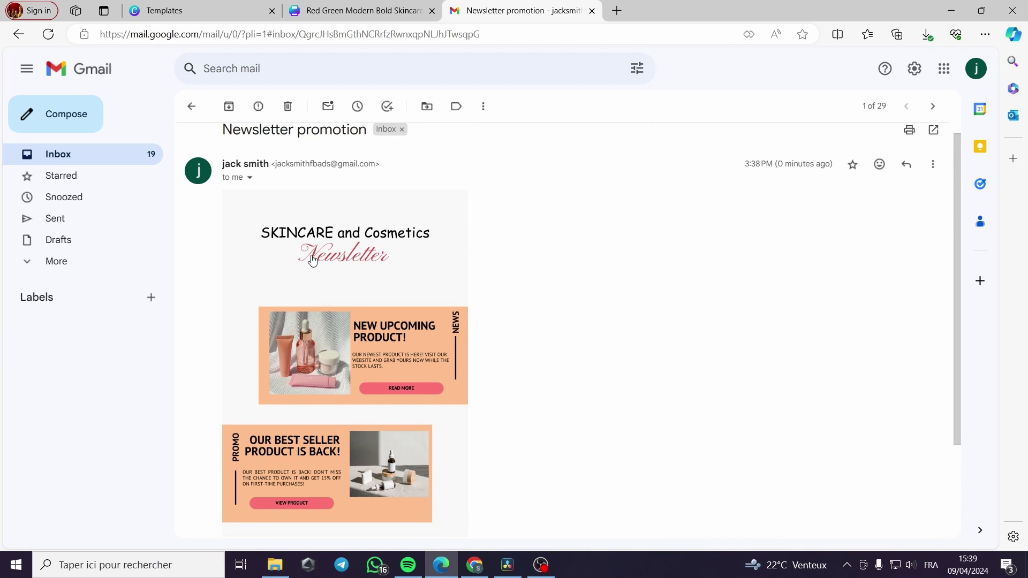
scroll(403, 329, "down", 3)
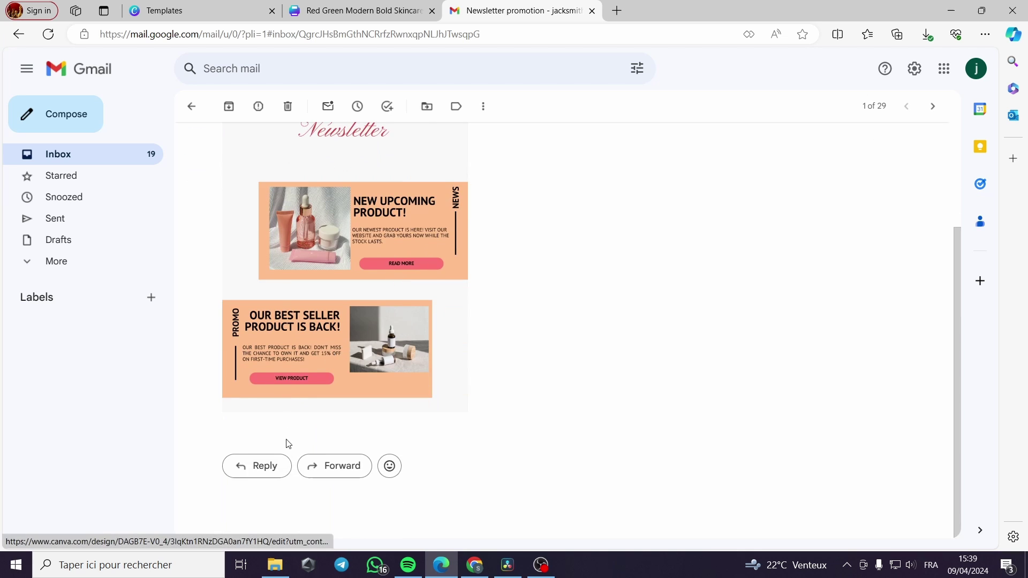
scroll(395, 413, "up", 3)
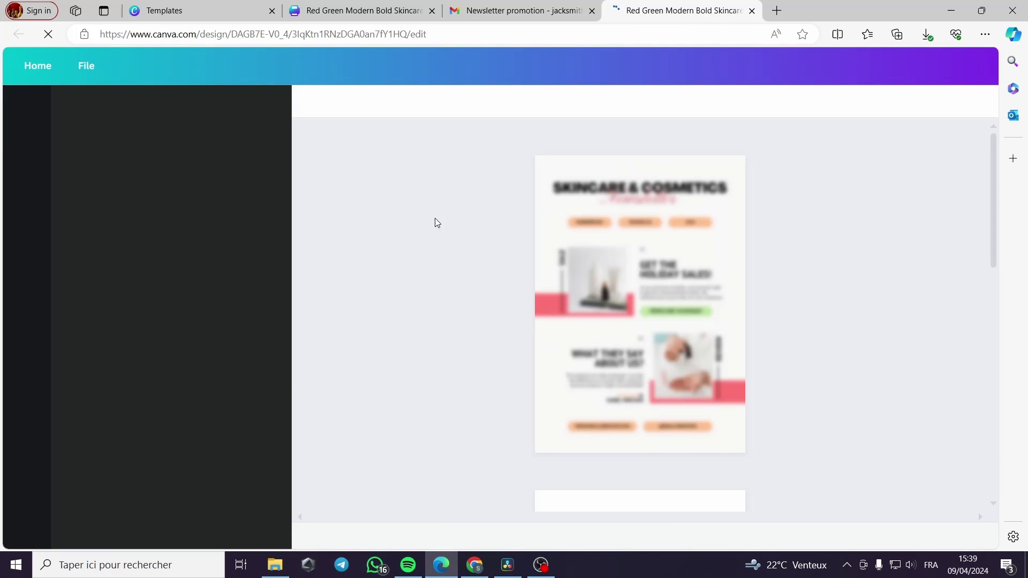
Step: Scroll the newly opened Canva design down to page 3
scroll(819, 415, "down", 10)
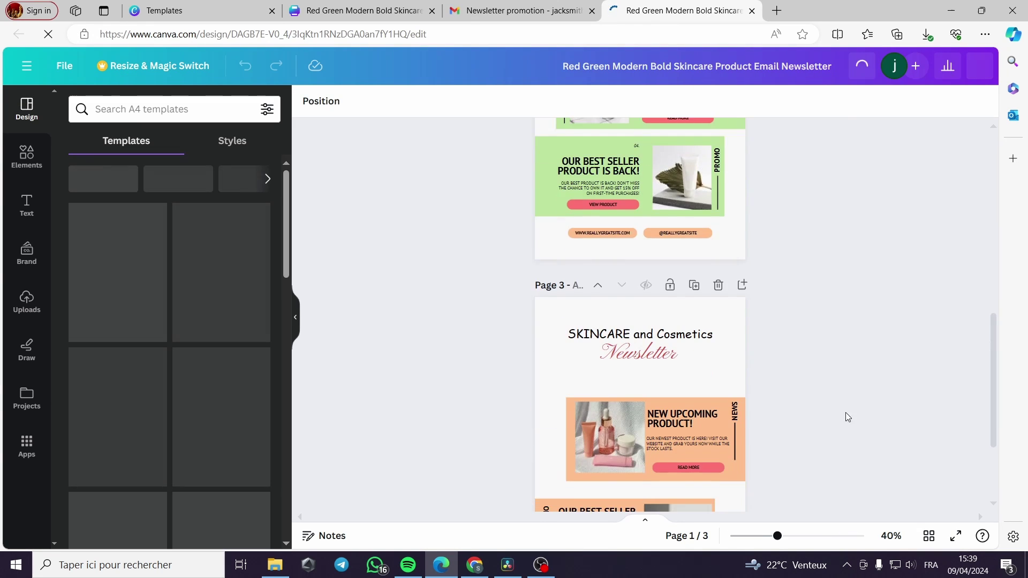